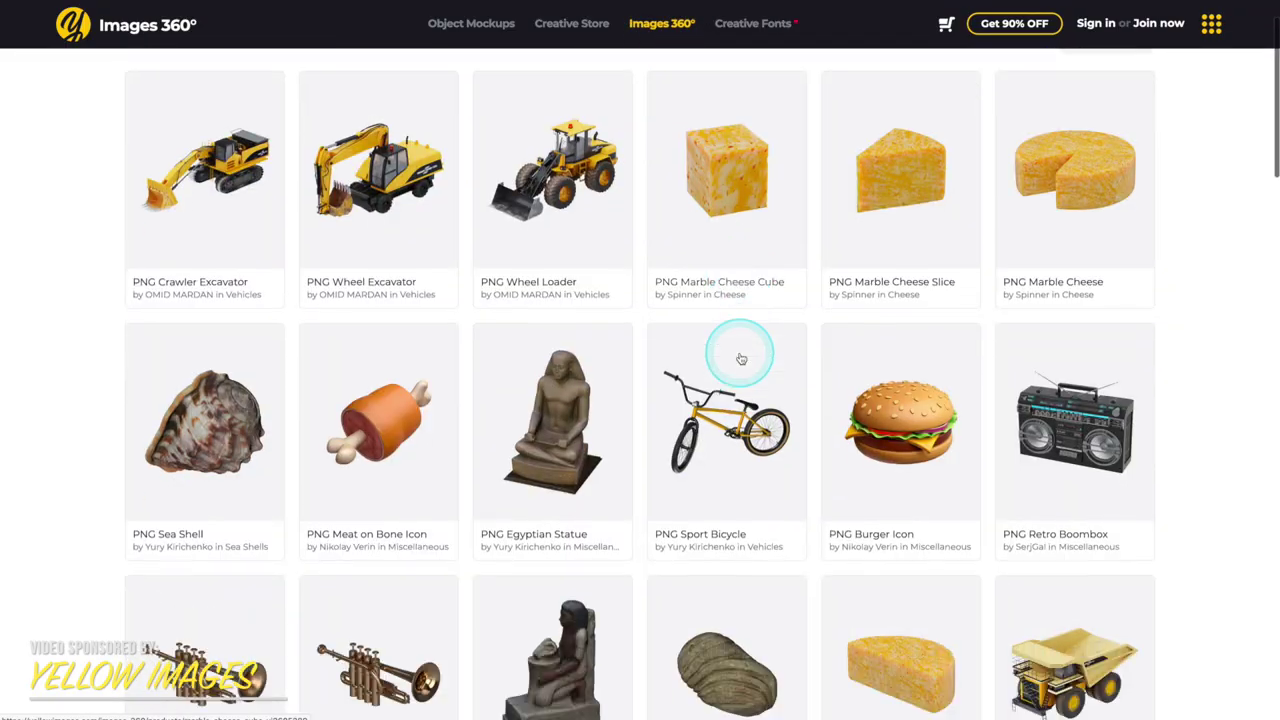
Browse the items listed in the Yellow Images Creative Store.
{"action": "left_click", "coordinate": [603, 210]}
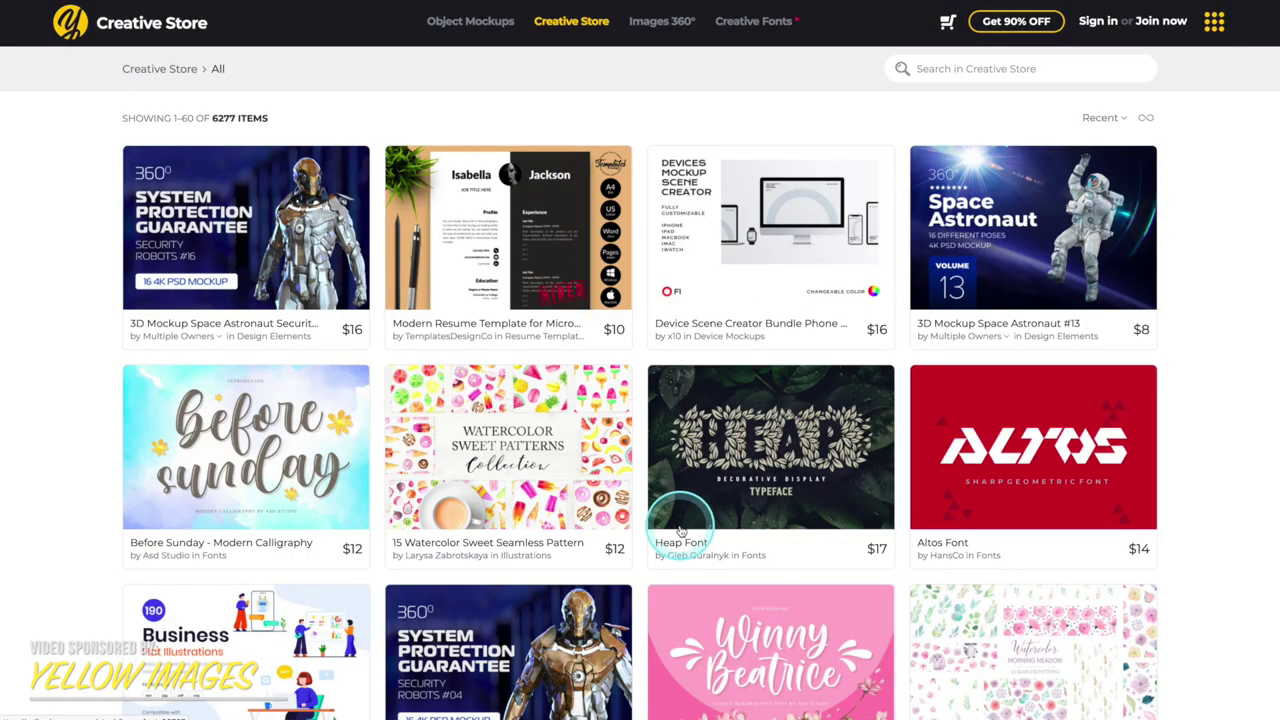
{"action": "scroll", "coordinate": [680, 530], "scroll_direction": "down", "scroll_amount": 5}
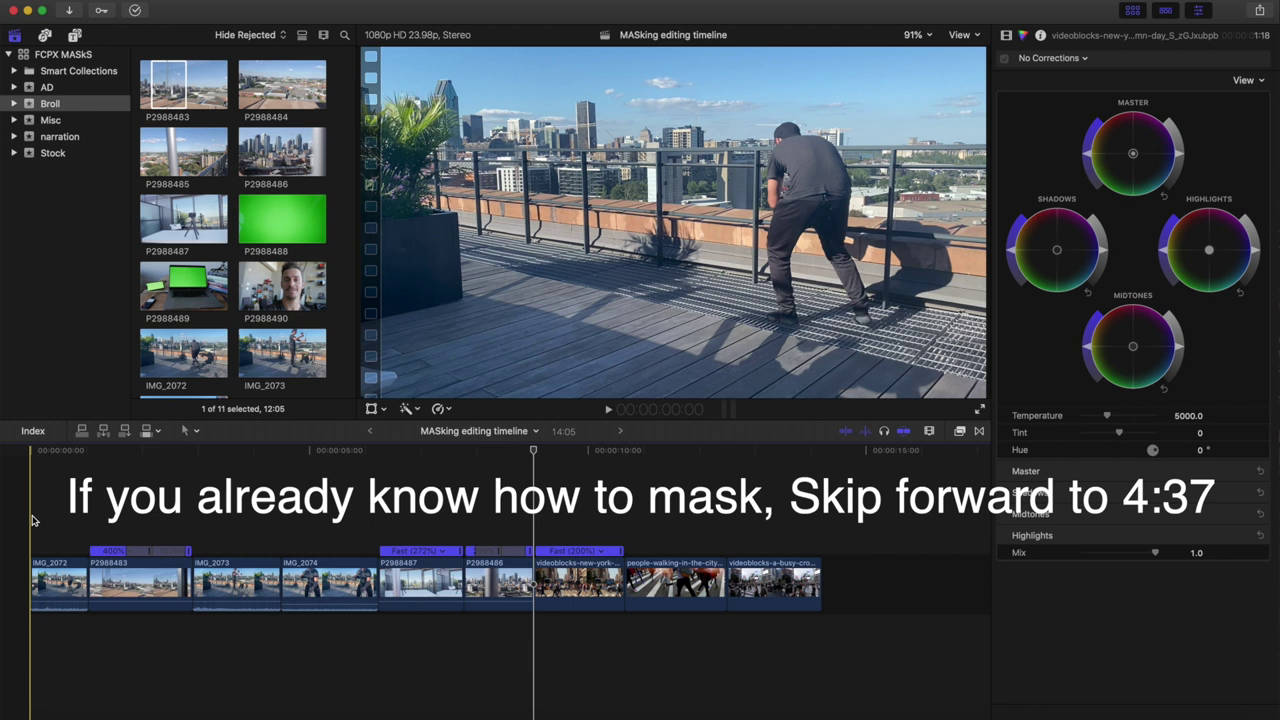
Switch to Final Cut Pro, play the edit, and lift clip P2988483 above the primary storyline.
{"action": "key", "text": "space"}
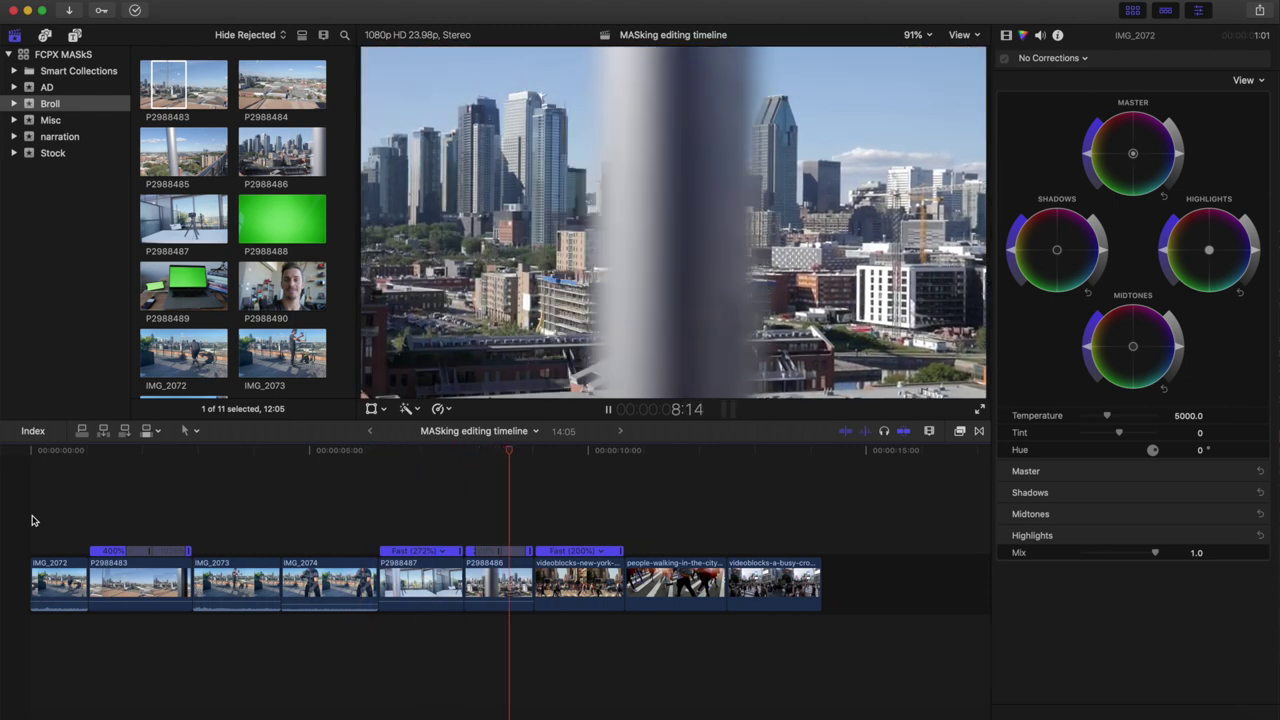
{"action": "left_click", "coordinate": [136, 582]}
{"action": "left_click_drag", "start_coordinate": [136, 582], "coordinate": [136, 524]}
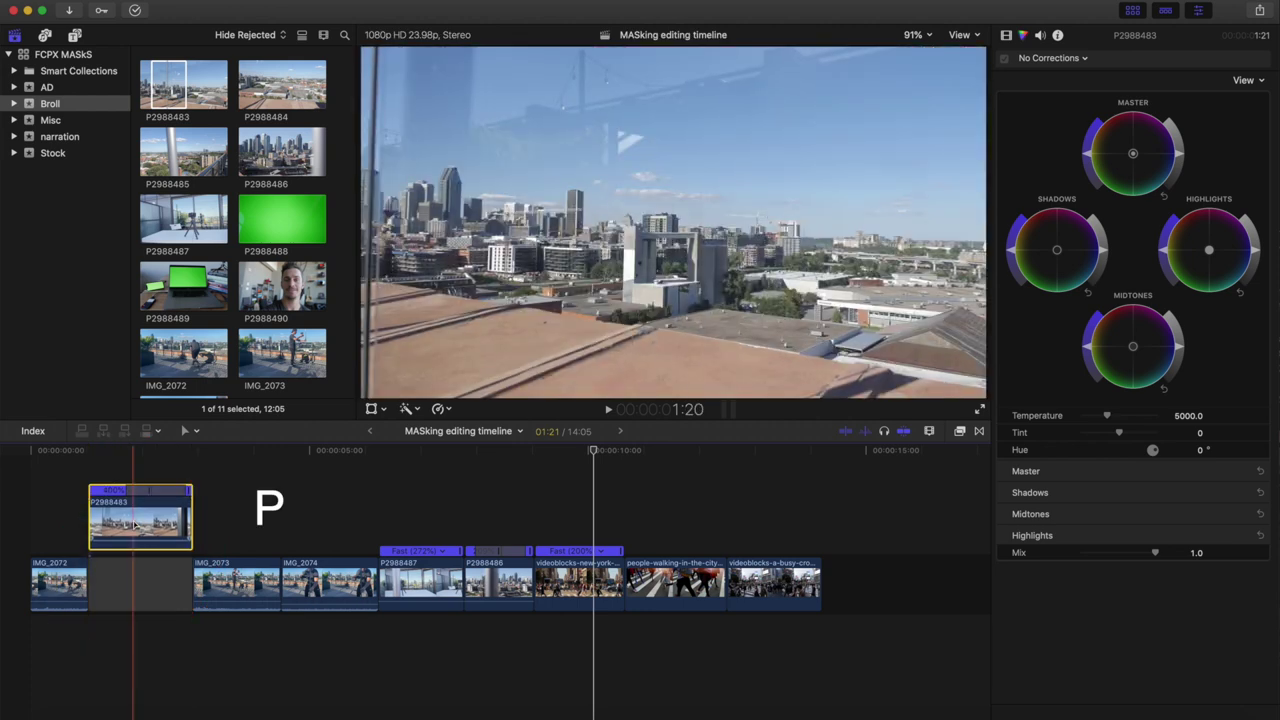
Shorten the gap beneath P2988483 so that IMG_2073 starts at 2:08, where the dark pillar enters the shot.
{"action": "key", "text": "space"}
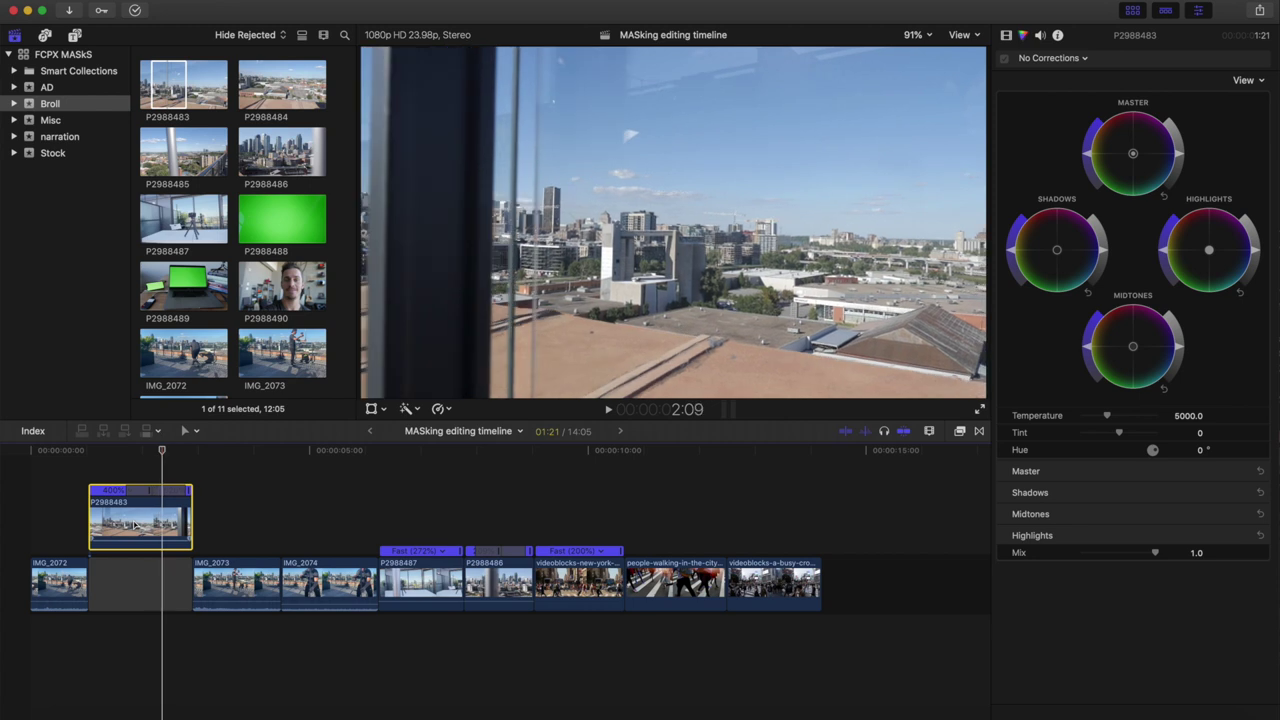
{"action": "key", "text": "Left"}
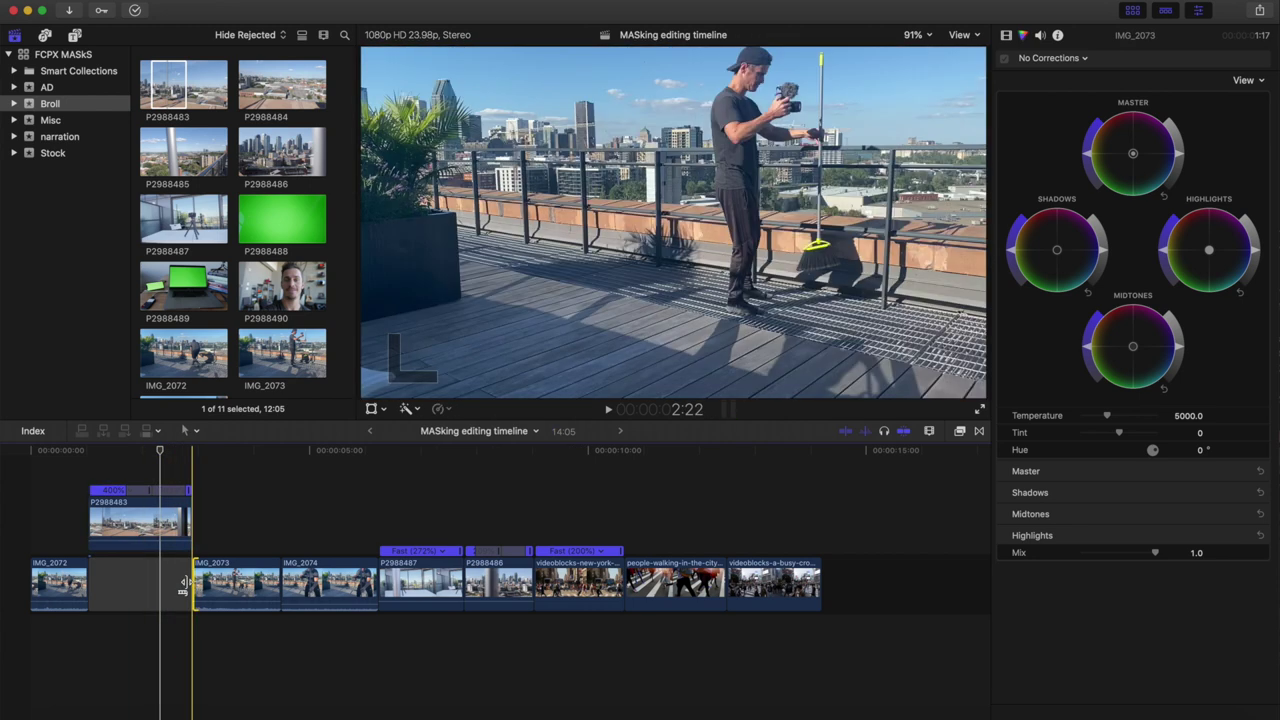
{"action": "left_click_drag", "start_coordinate": [193, 585], "coordinate": [155, 590]}
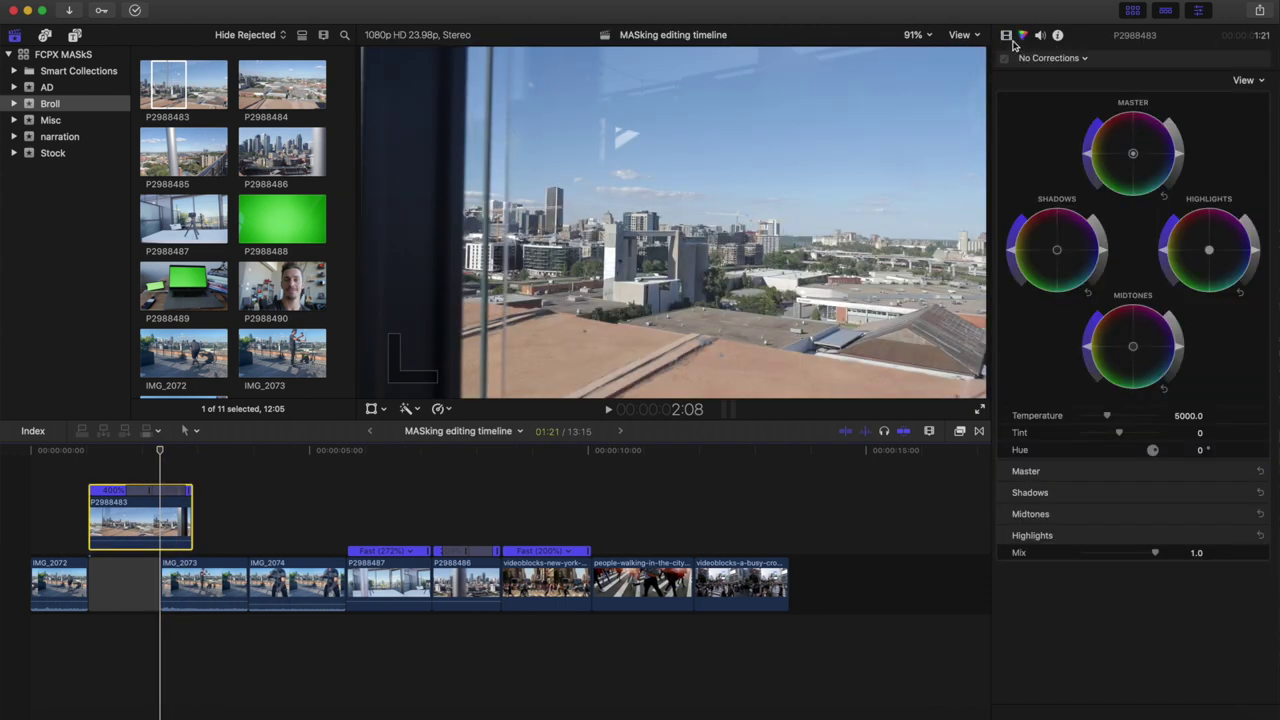
Find the Draw Mask effect among all video and audio effects and apply it to clip P2988483.
{"action": "left_click", "coordinate": [959, 431]}
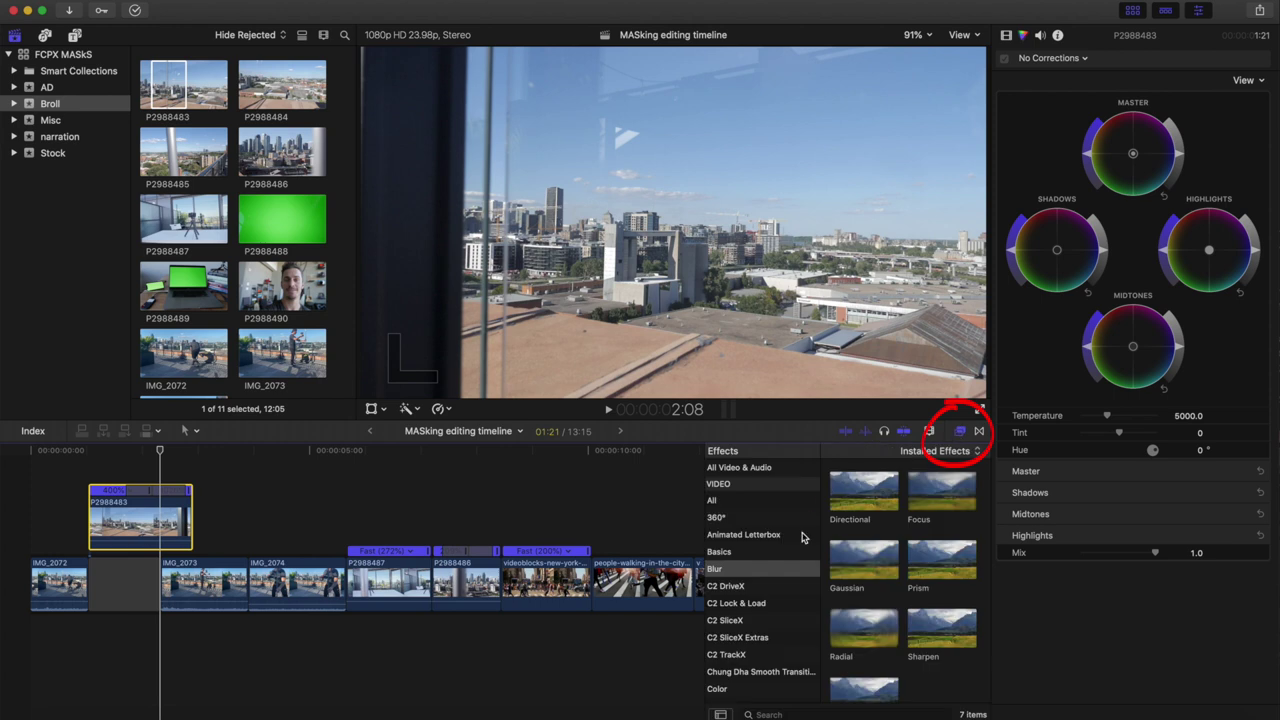
{"action": "left_click", "coordinate": [712, 467]}
{"action": "left_click", "coordinate": [814, 713]}
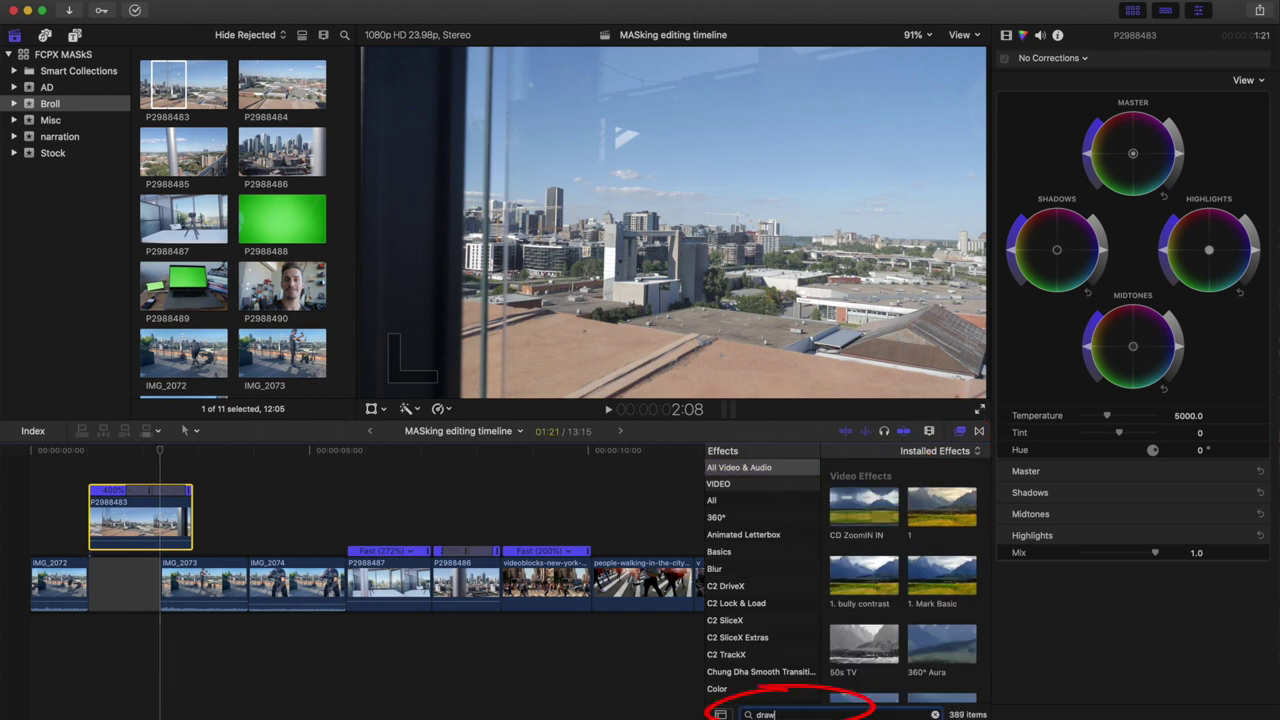
{"action": "mouse_move", "coordinate": [864, 490]}
{"action": "left_mouse_down"}
{"action": "mouse_move", "coordinate": [243, 471]}
{"action": "mouse_move", "coordinate": [172, 531]}
{"action": "left_mouse_up"}
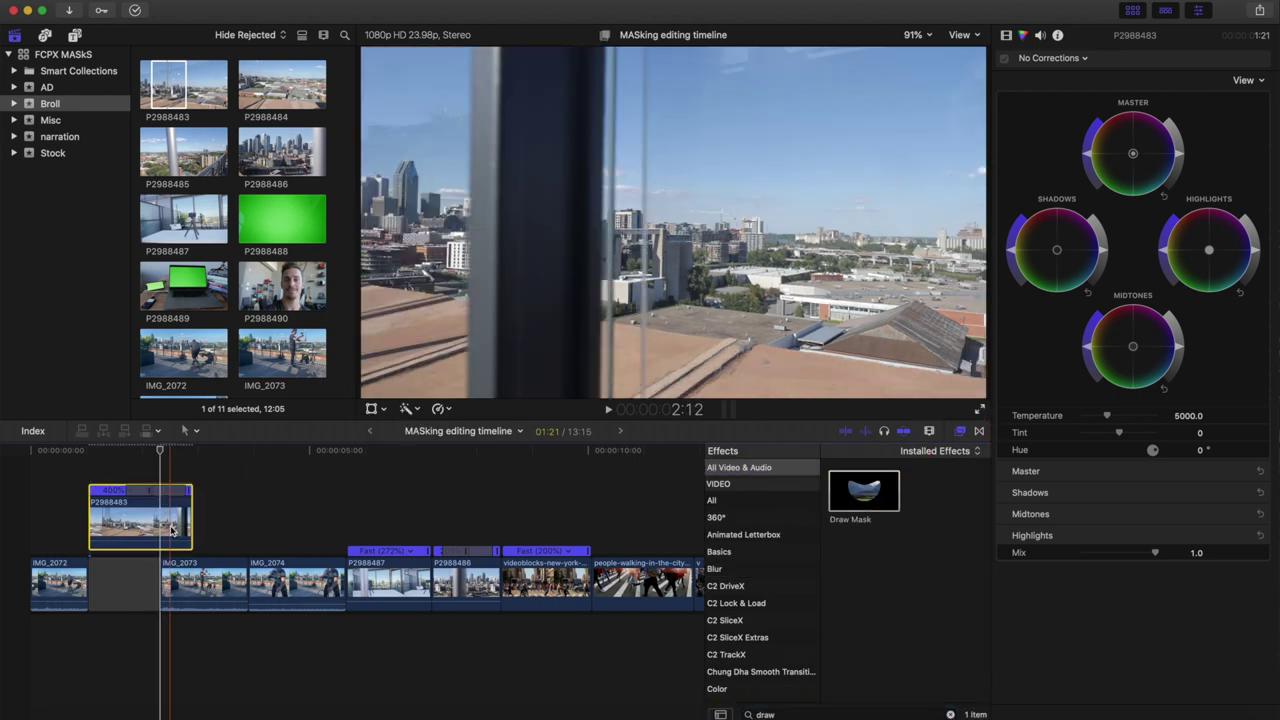
Reduce the viewer to 50% and draw an inverted four-point mask just outside the left edge of P2988483's picture.
{"action": "left_click", "coordinate": [914, 35]}
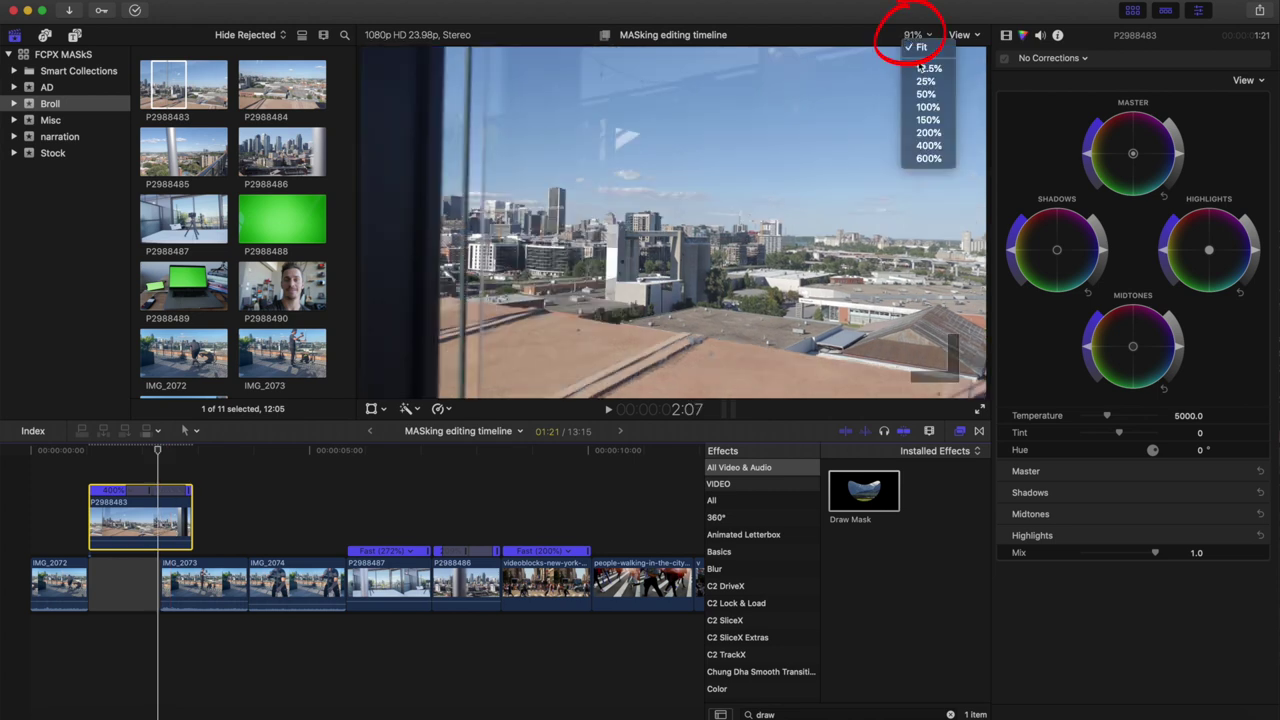
{"action": "left_click", "coordinate": [928, 96]}
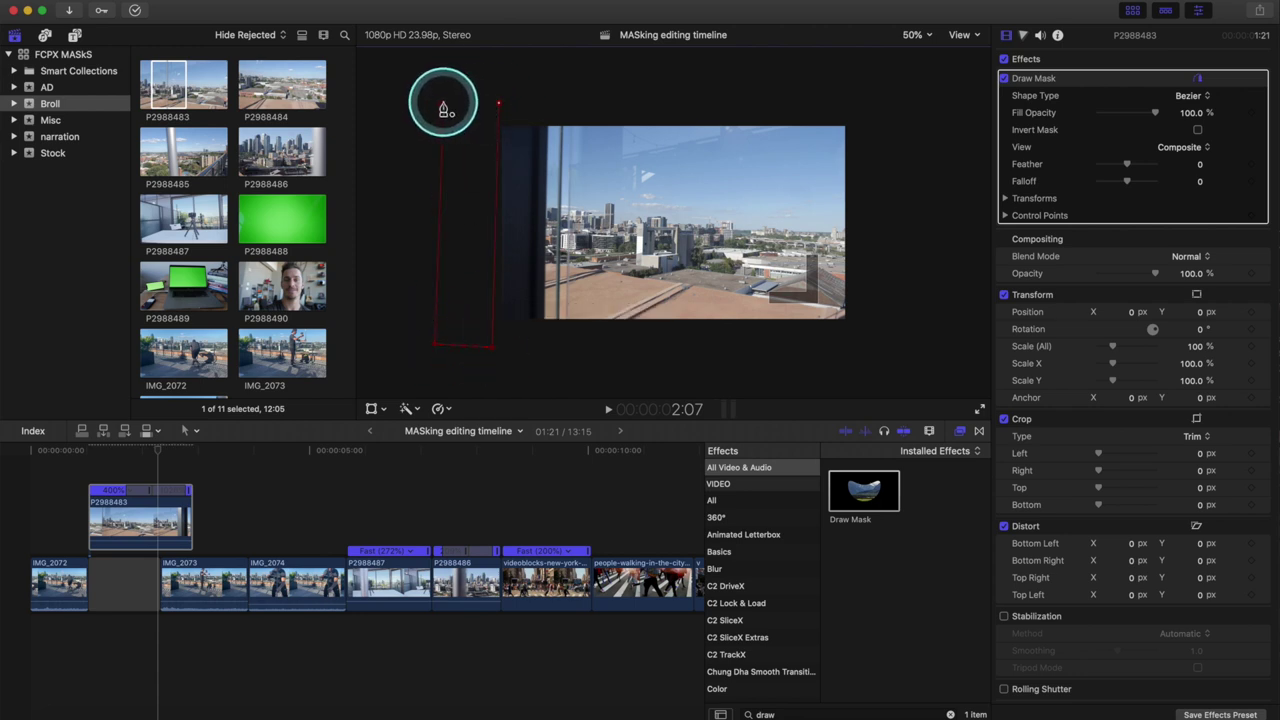
{"action": "left_click", "coordinate": [443, 102]}
{"action": "left_click", "coordinate": [1198, 130]}
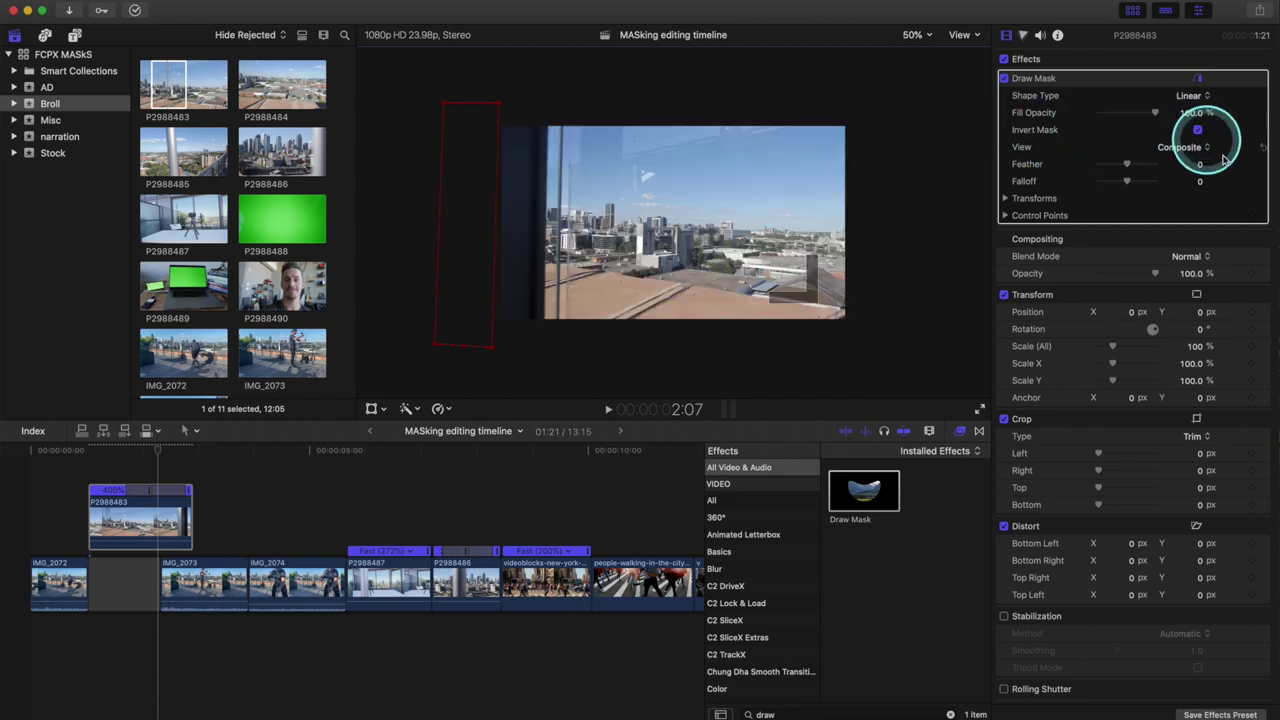
Keyframe the mask's control points frame by frame from 2:08 to 2:13, moving its right edge into the picture behind the passing pillar.
{"action": "key", "text": "Right"}
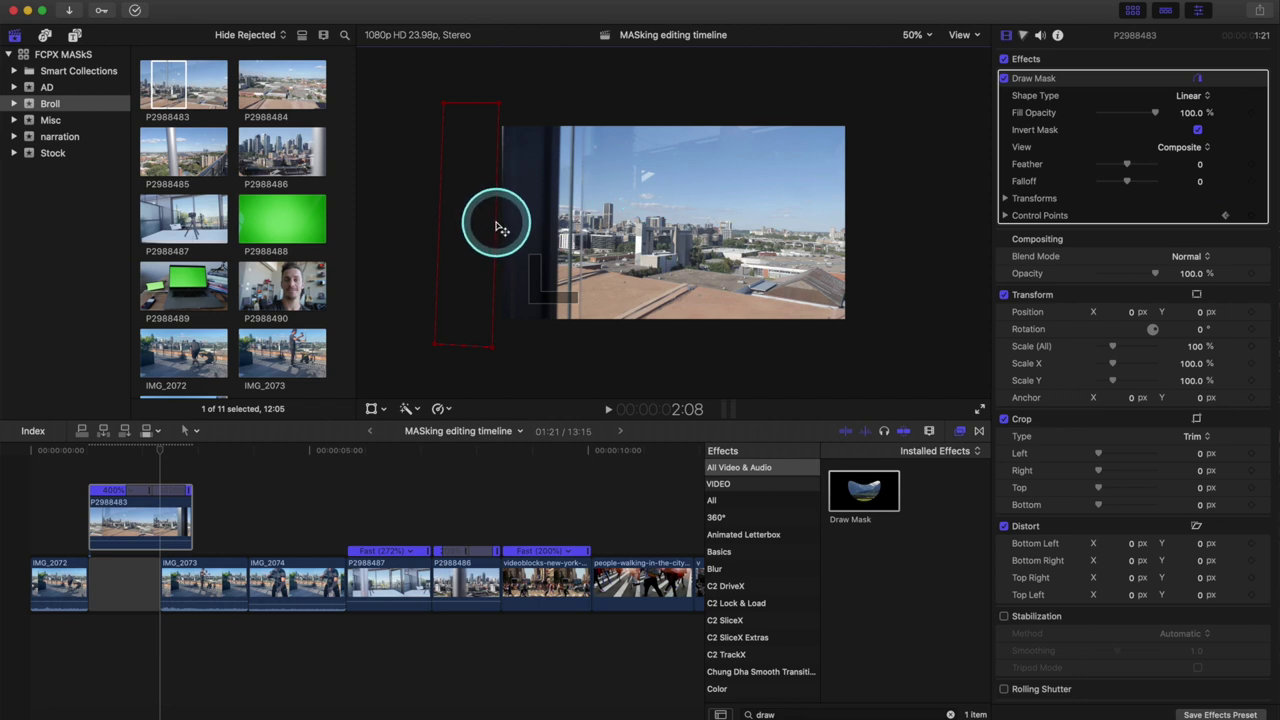
{"action": "left_click_drag", "start_coordinate": [500, 228], "coordinate": [508, 229]}
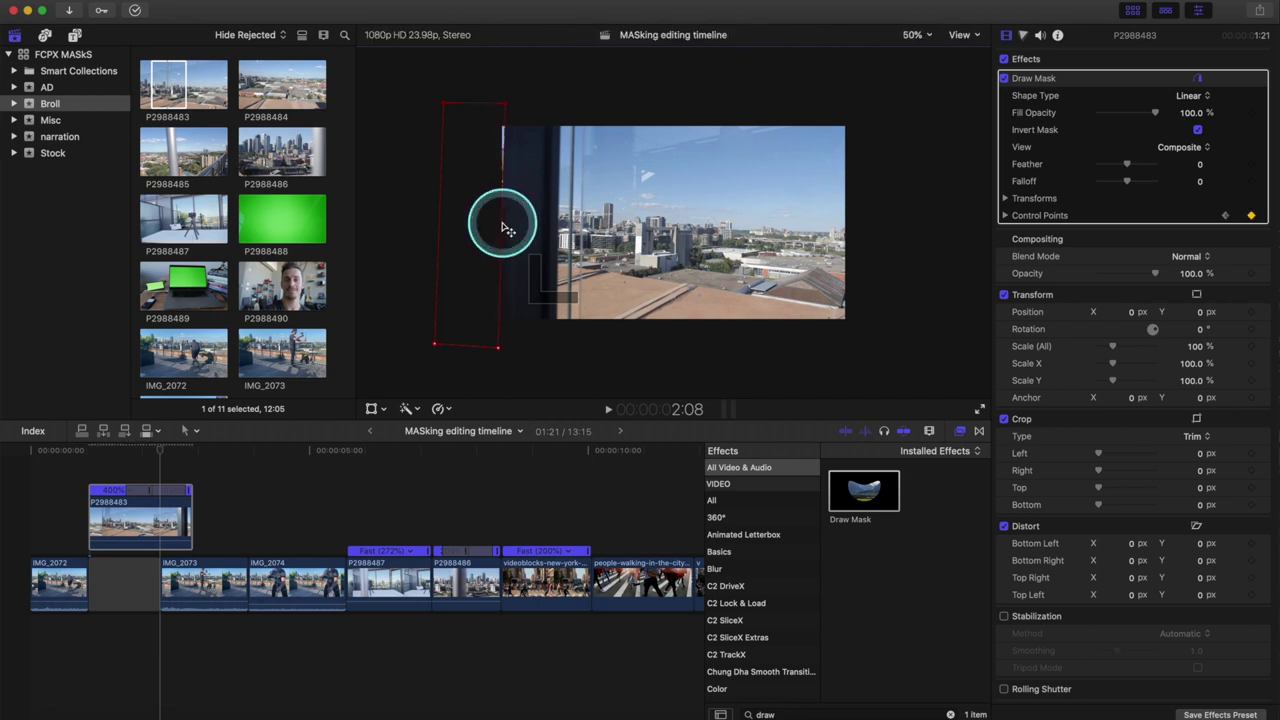
{"action": "key", "text": "Right"}
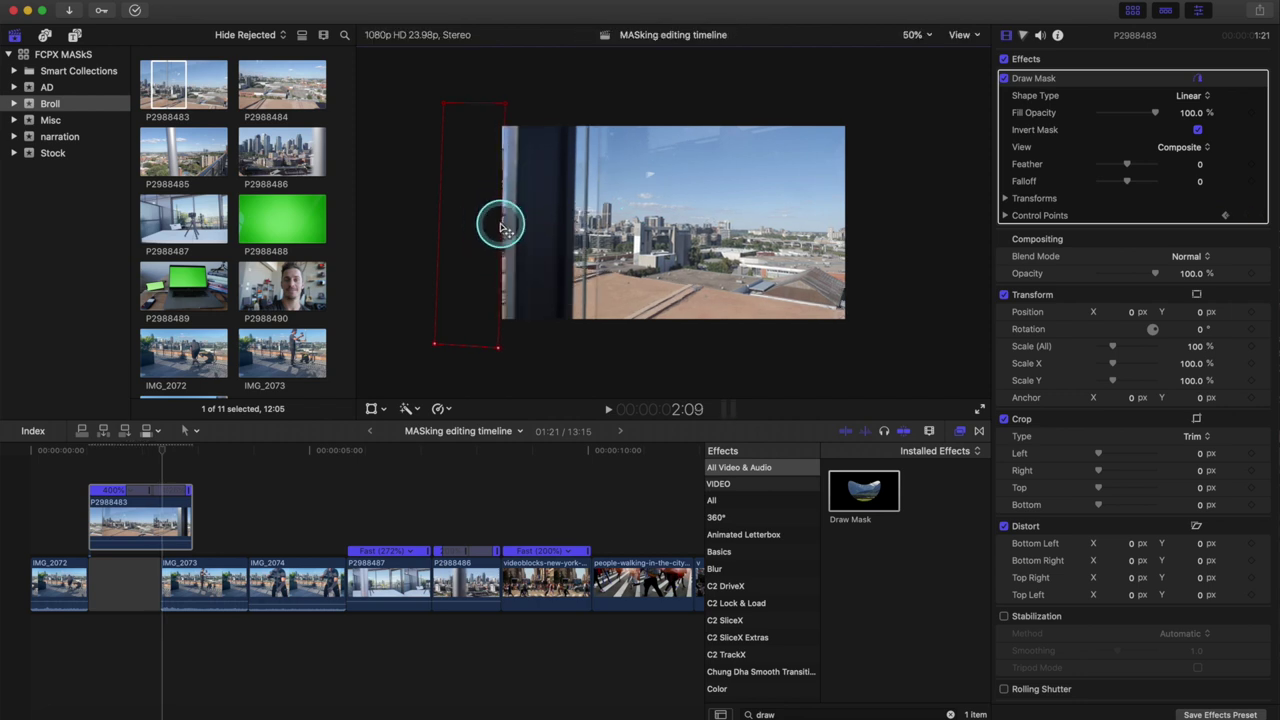
{"action": "left_click_drag", "start_coordinate": [508, 229], "coordinate": [530, 229]}
{"action": "key", "text": "Right"}
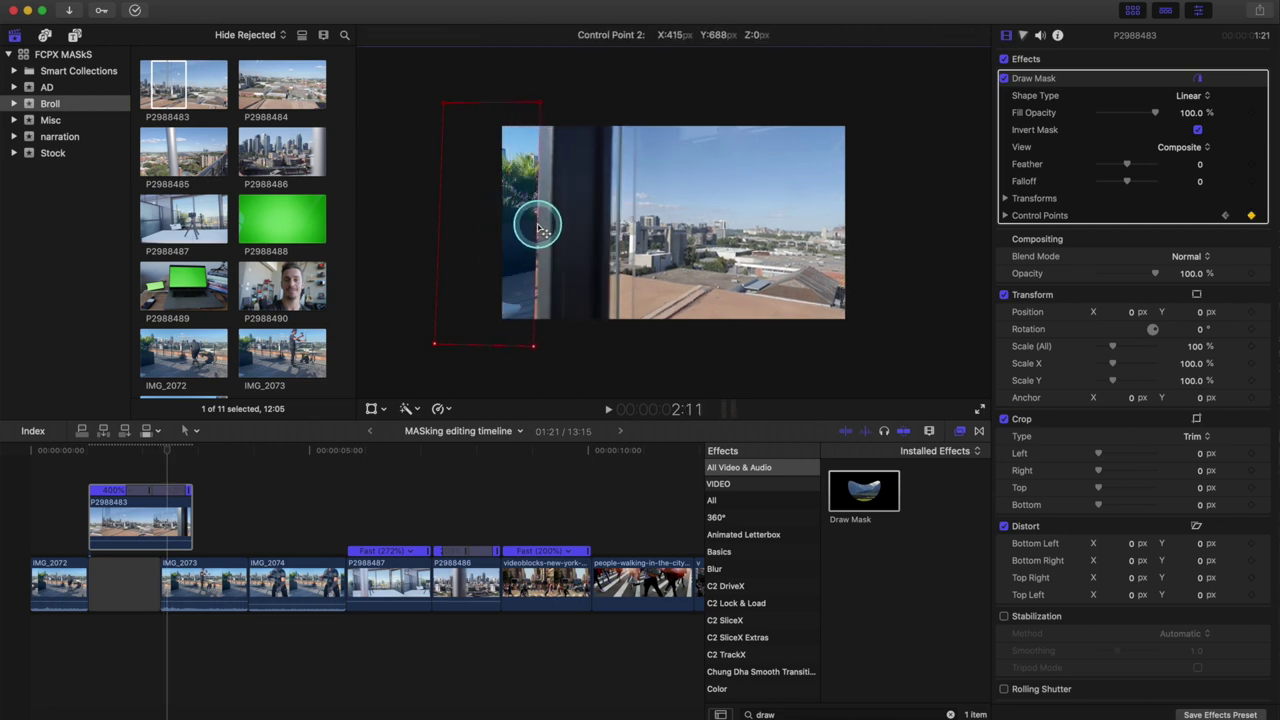
{"action": "key", "text": "Right"}
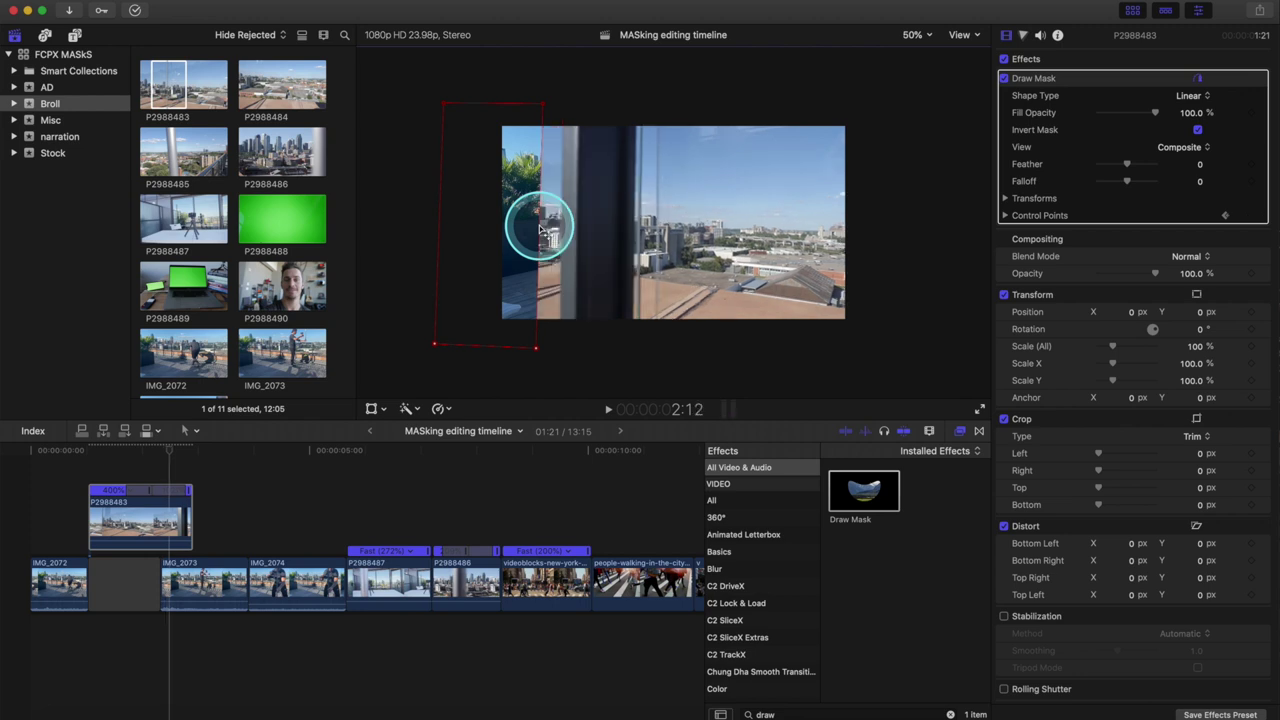
{"action": "key", "text": "Right"}
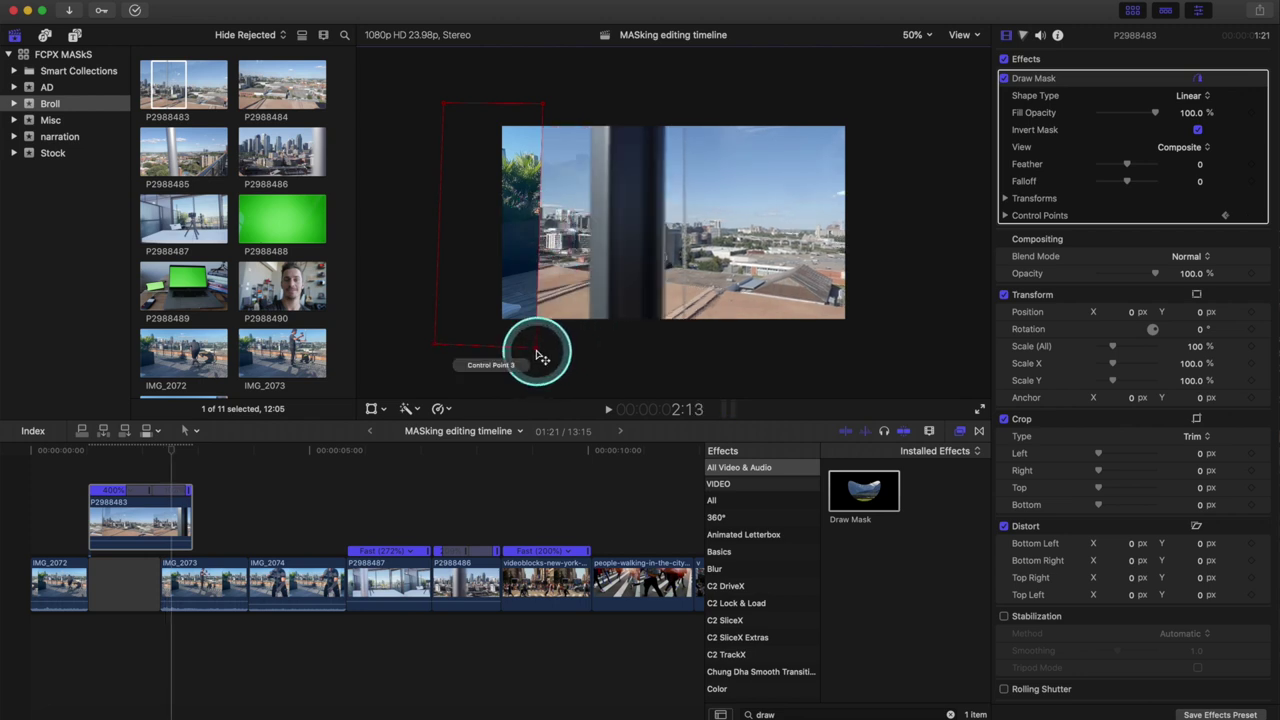
{"action": "left_click_drag", "start_coordinate": [537, 352], "coordinate": [538, 350]}
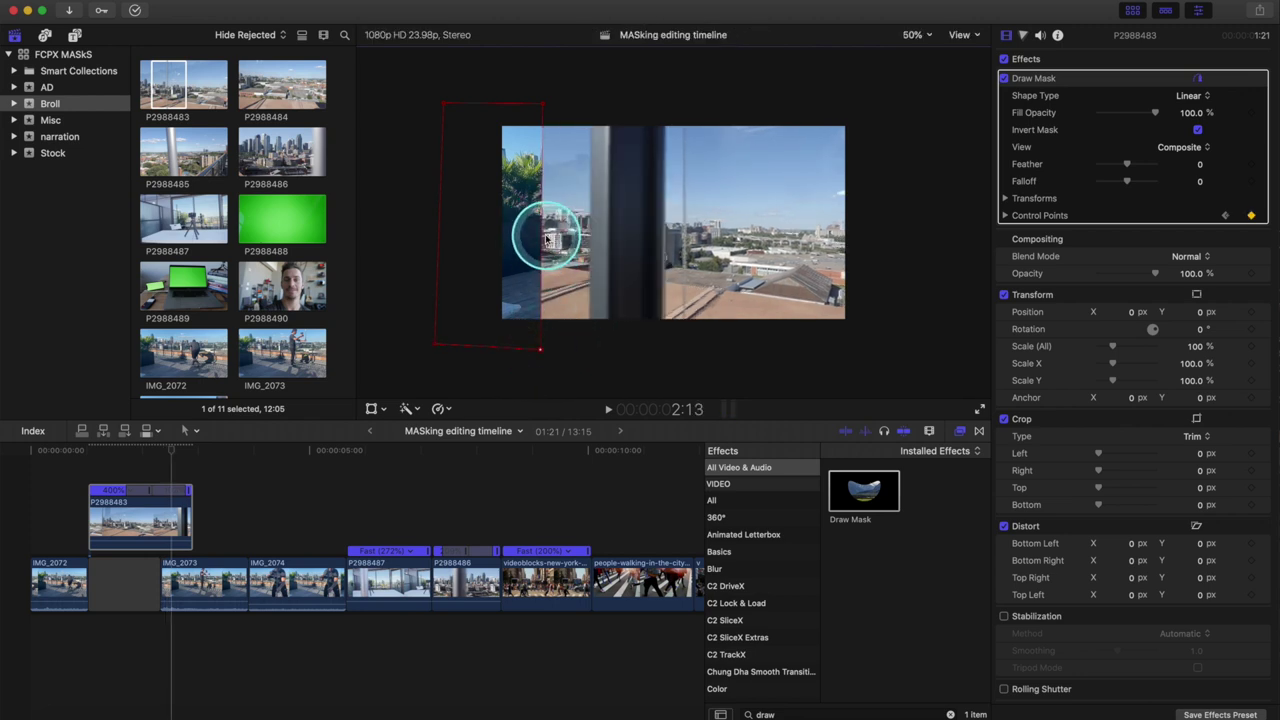
Extend the mask to the pillar's trailing edge at 2:15 and align its lower right control point with that edge.
{"action": "left_click_drag", "start_coordinate": [542, 238], "coordinate": [665, 239]}
{"action": "key", "text": "Right"}
{"action": "key", "text": "Right"}
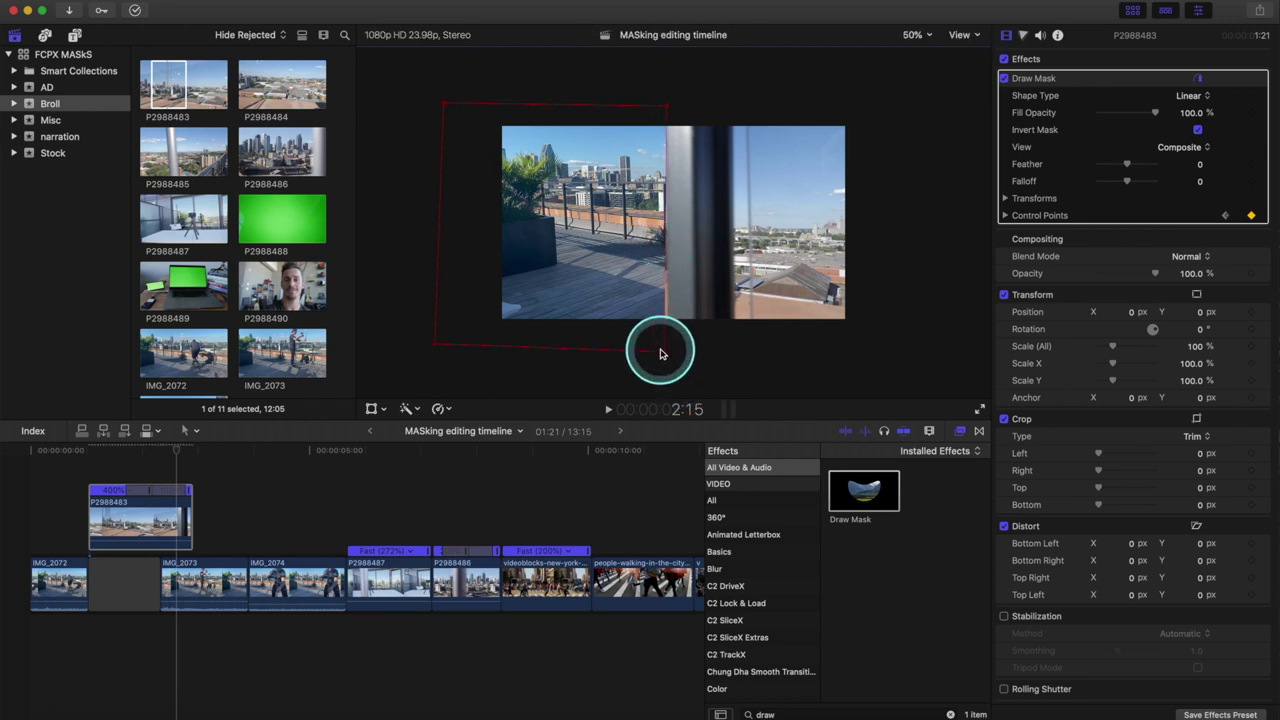
{"action": "left_click_drag", "start_coordinate": [665, 354], "coordinate": [672, 354]}
{"action": "key", "text": "Right"}
{"action": "key", "text": "Right"}
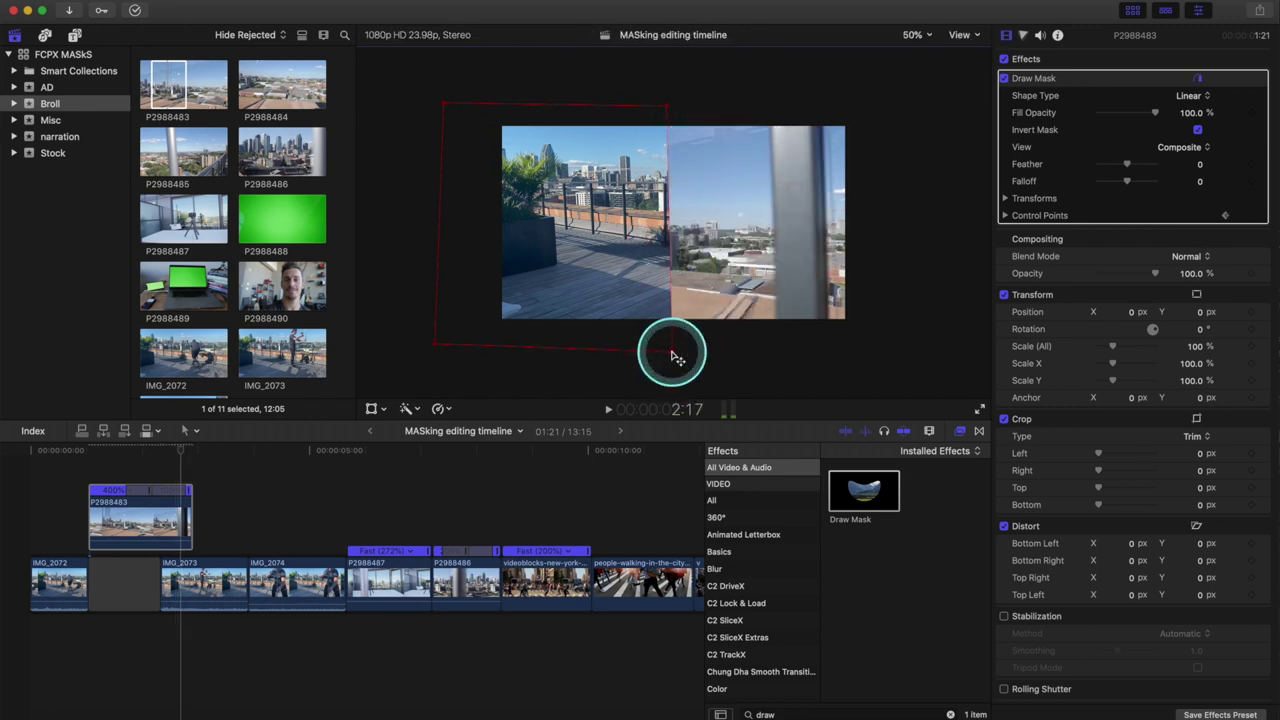
Widen the mask past the whole picture by 2:18, set Feather to 52 and Falloff to 24, and play back the transition.
{"action": "left_click_drag", "start_coordinate": [673, 301], "coordinate": [776, 297]}
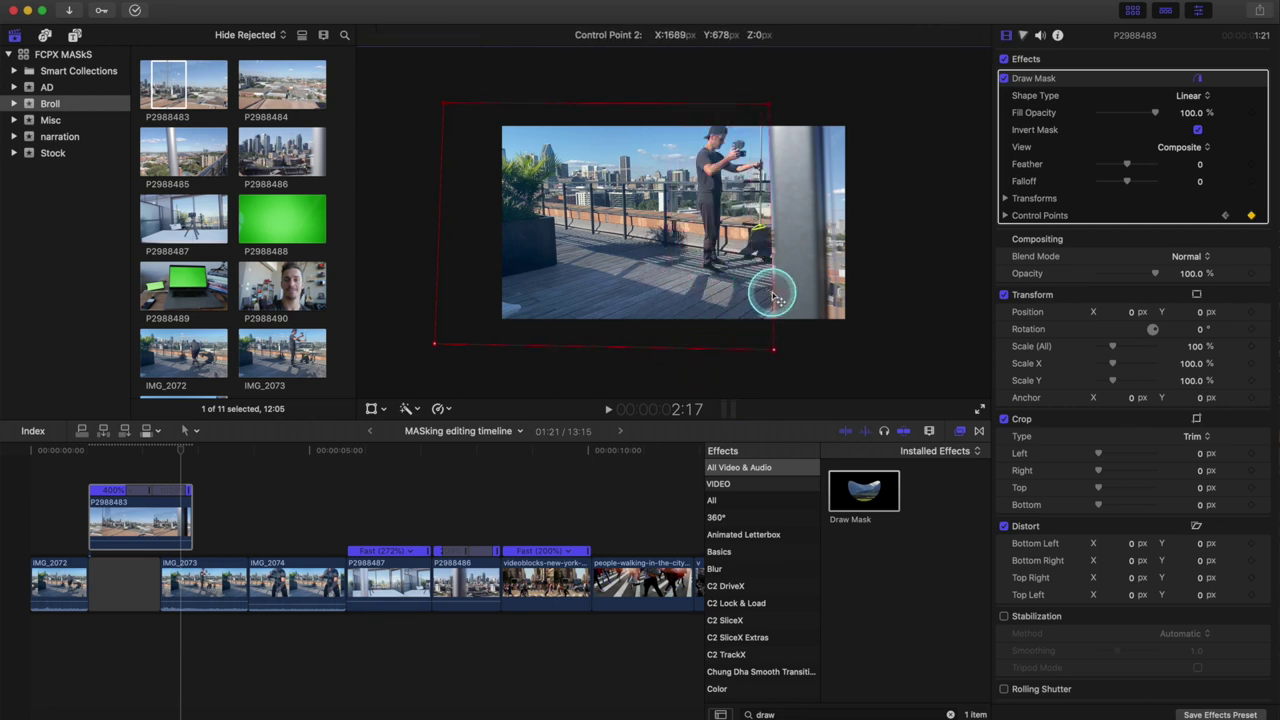
{"action": "key", "text": "Right"}
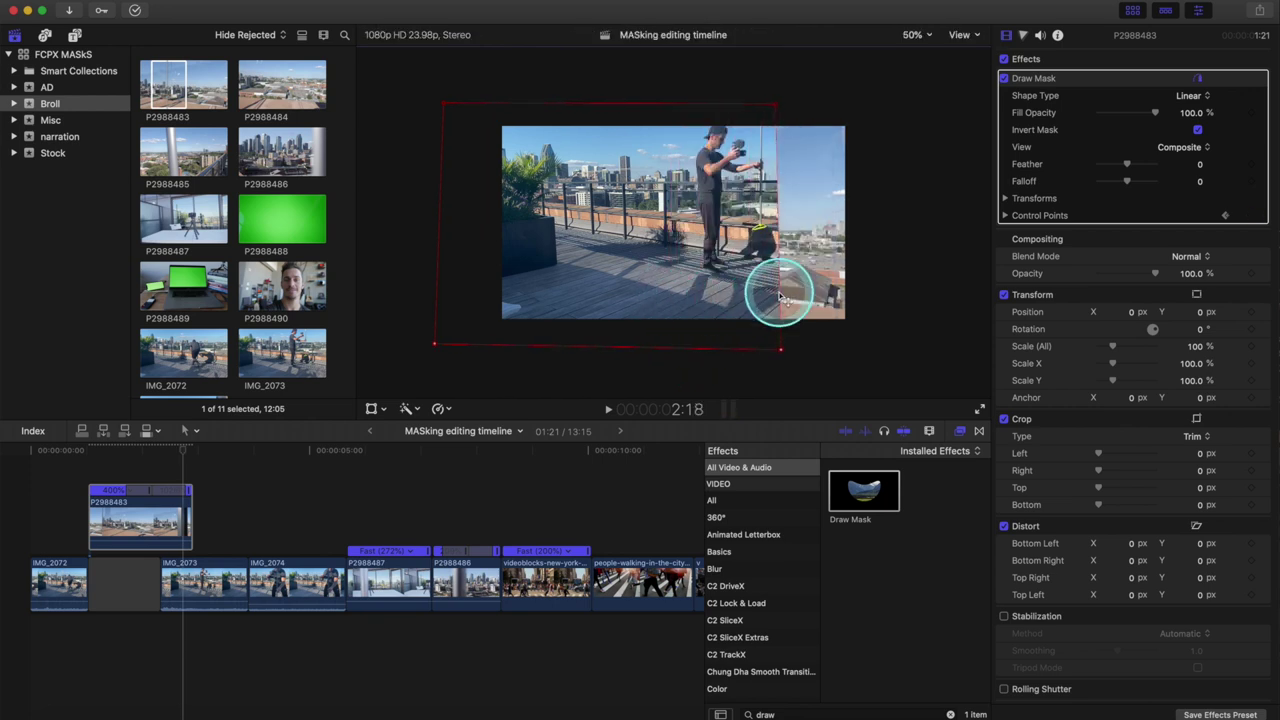
{"action": "left_click_drag", "start_coordinate": [783, 297], "coordinate": [866, 294]}
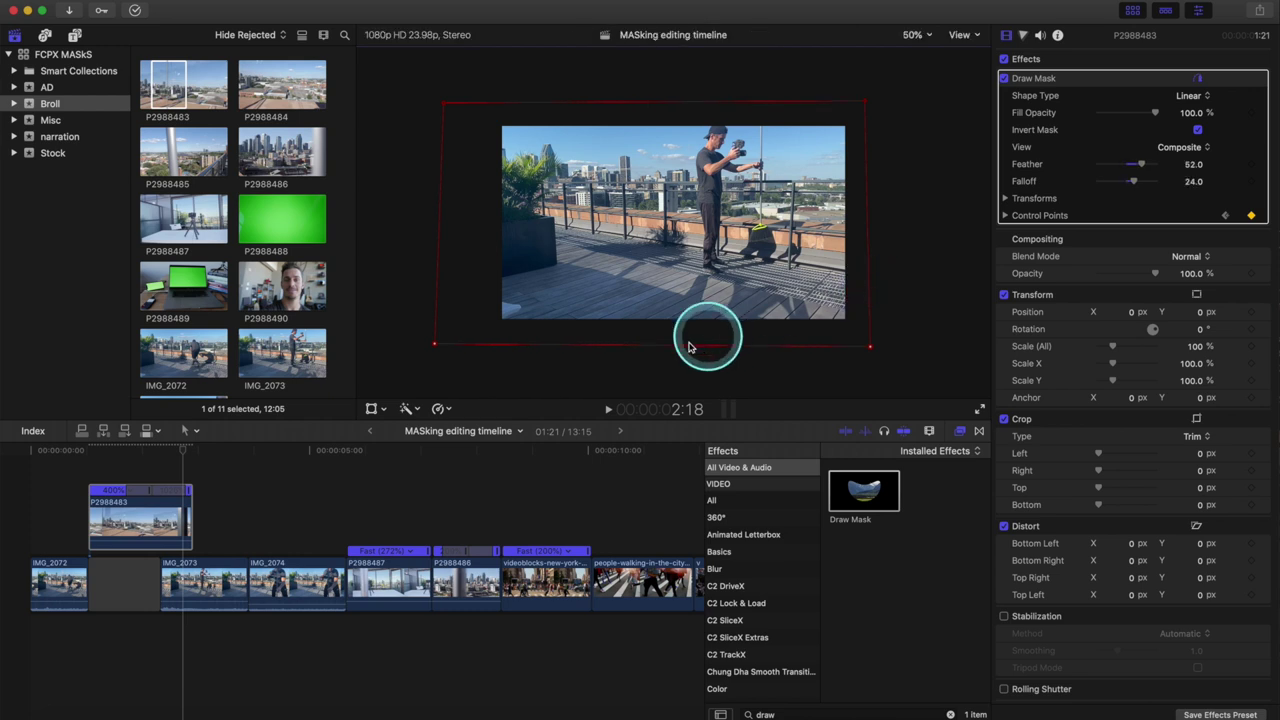
{"action": "key", "text": "space"}
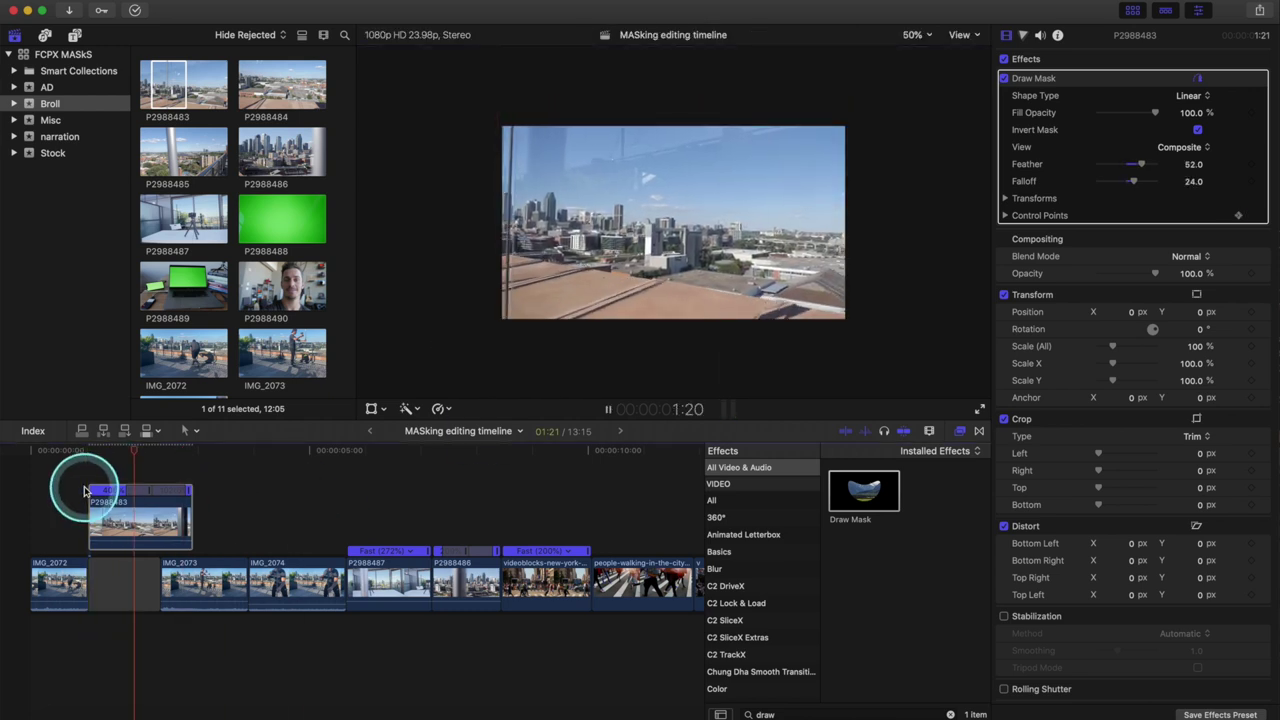
{"action": "key", "text": "space"}
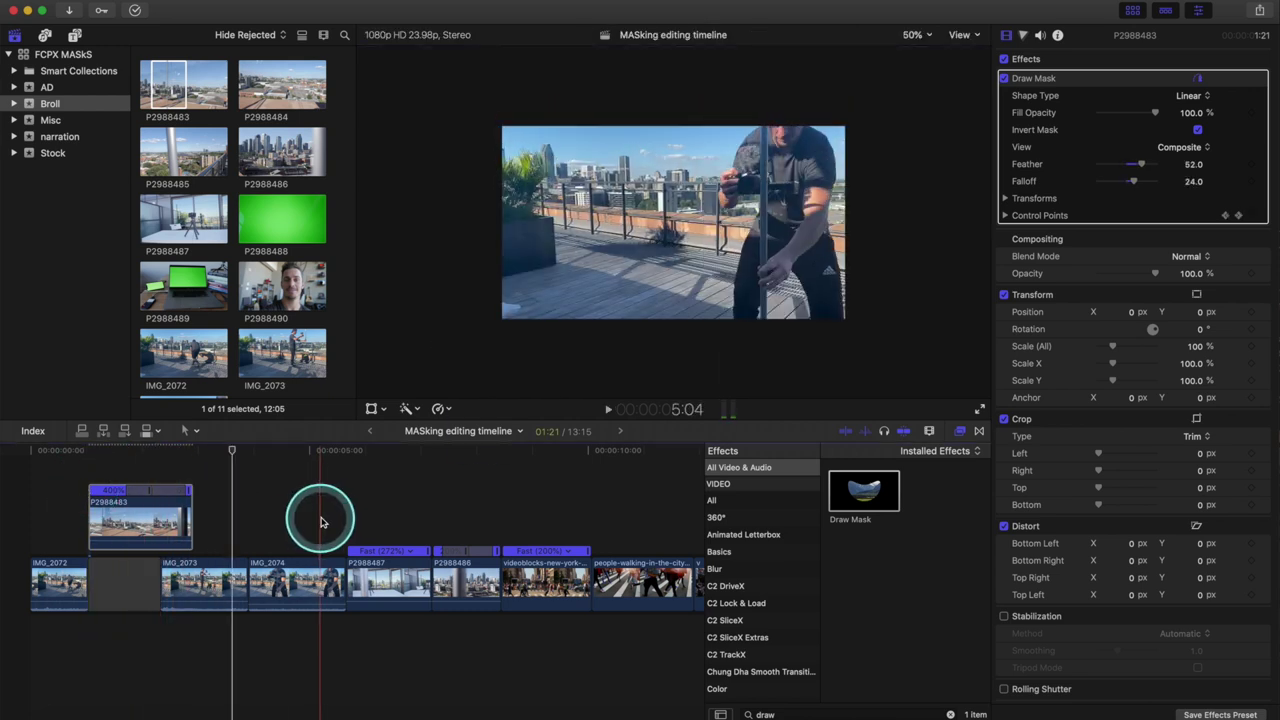
Lift clip P2988487 above the primary storyline and shorten the gap beneath it so P2988486 starts under it.
{"action": "mouse_move", "coordinate": [385, 530]}
{"action": "left_mouse_down"}
{"action": "mouse_move", "coordinate": [429, 523]}
{"action": "mouse_move", "coordinate": [363, 531]}
{"action": "mouse_move", "coordinate": [367, 574]}
{"action": "mouse_move", "coordinate": [370, 535]}
{"action": "left_mouse_up"}
{"action": "left_click_drag", "start_coordinate": [430, 580], "coordinate": [368, 580]}
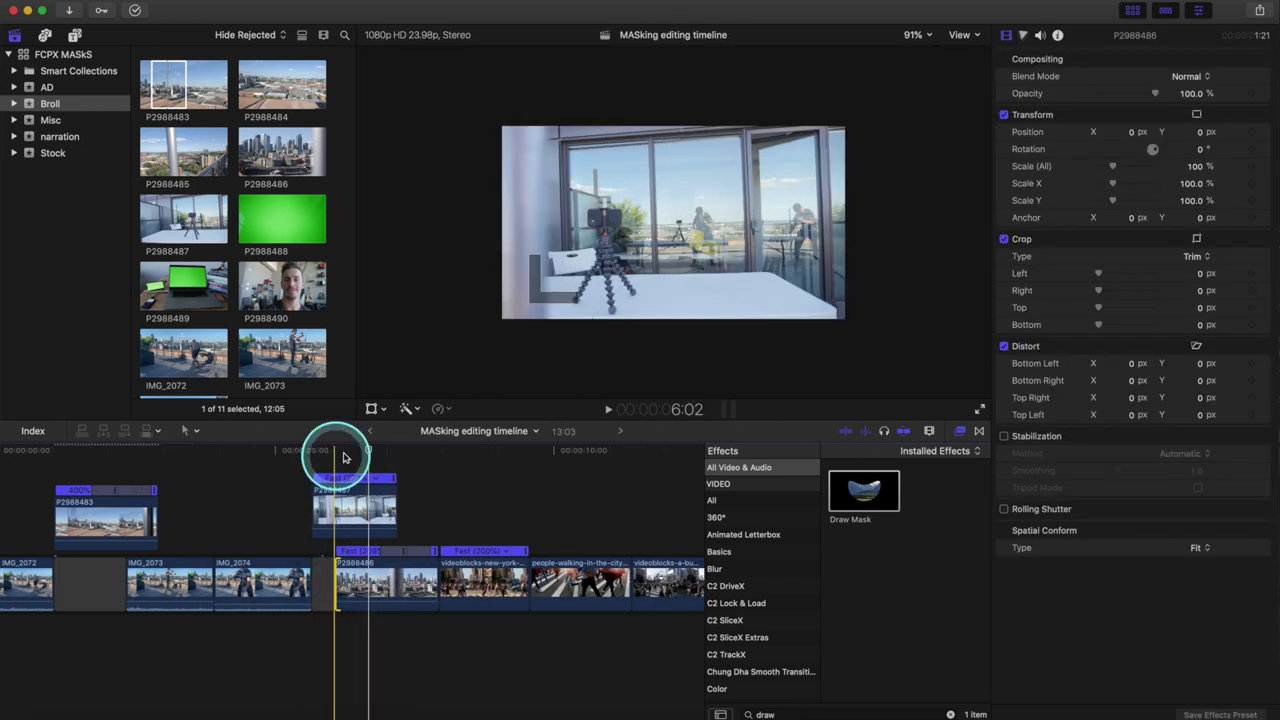
Apply Draw Mask to P2988487 and draw an inverted four-point mask outside the left edge of its picture at 6:02.
{"action": "mouse_move", "coordinate": [866, 497]}
{"action": "left_mouse_down"}
{"action": "mouse_move", "coordinate": [370, 532]}
{"action": "mouse_move", "coordinate": [337, 491]}
{"action": "left_mouse_up"}
{"action": "left_click", "coordinate": [340, 491]}
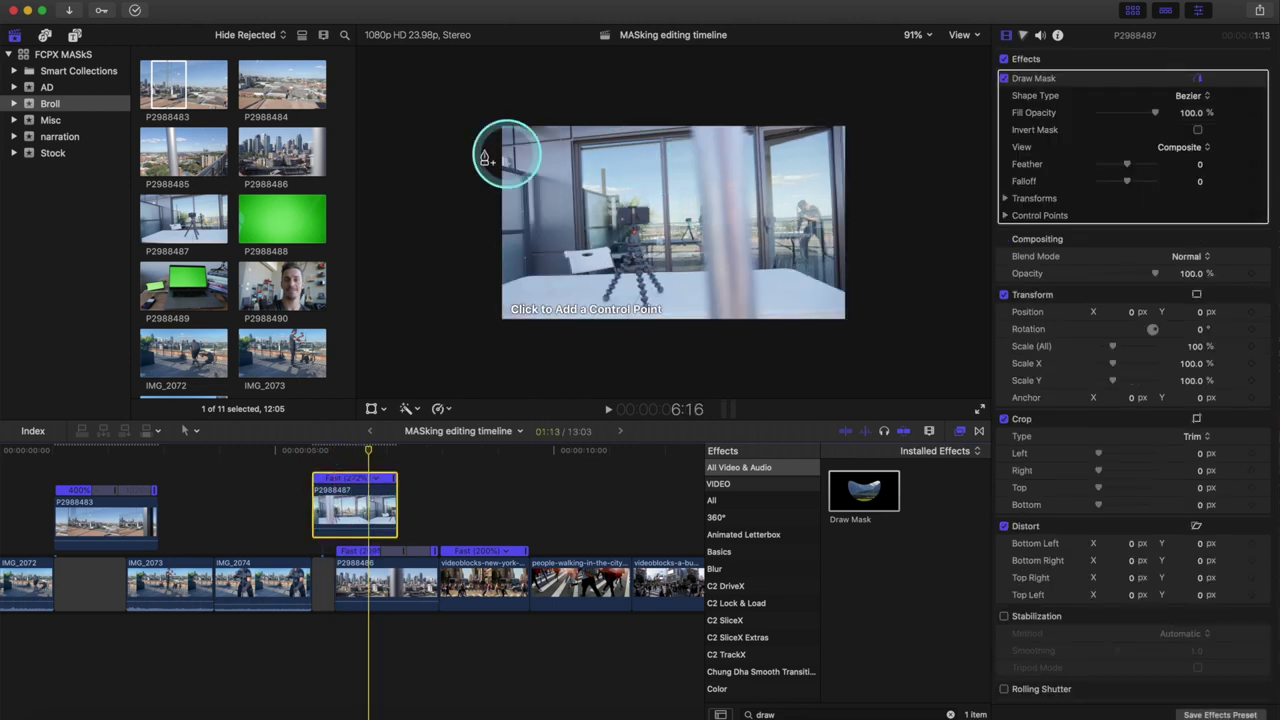
{"action": "left_click", "coordinate": [433, 97]}
{"action": "left_click", "coordinate": [433, 337]}
{"action": "left_click", "coordinate": [491, 342]}
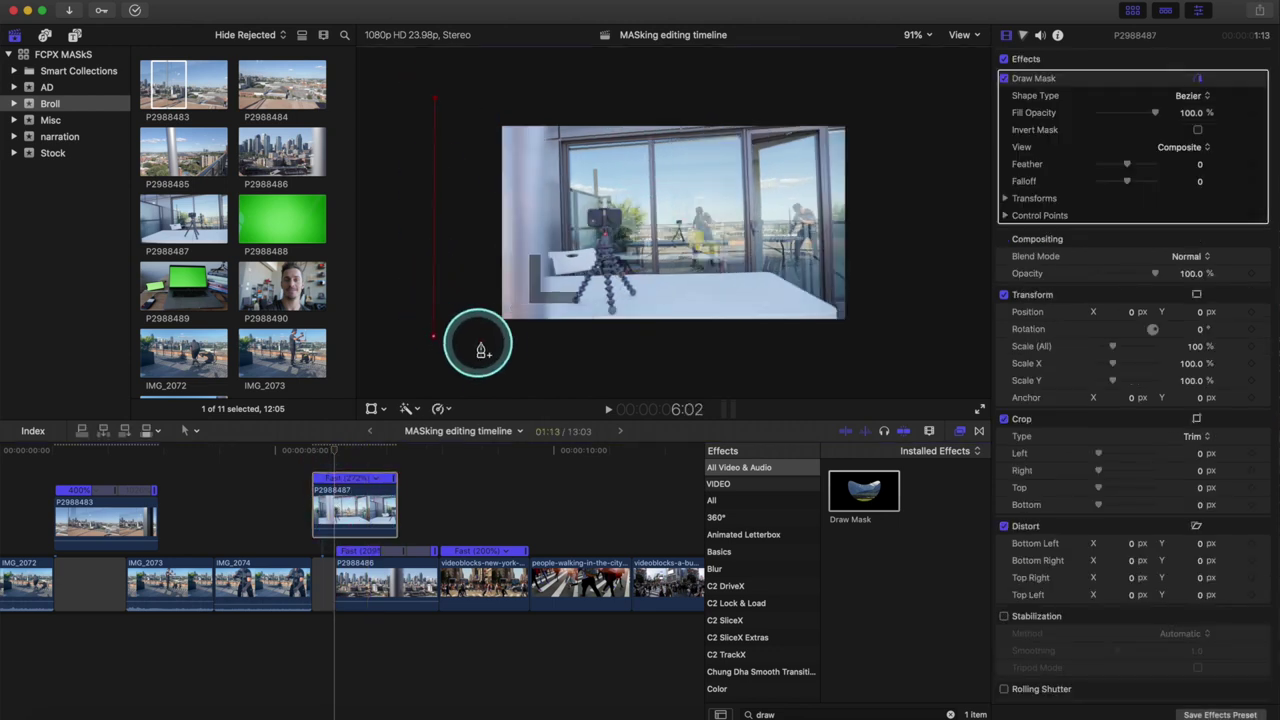
{"action": "left_click", "coordinate": [491, 98]}
{"action": "left_click", "coordinate": [1197, 129]}
Start keyframing the control points of P2988487's mask, move its right edge behind the pale column, and set Feather to -56.
{"action": "left_click", "coordinate": [1251, 215]}
{"action": "key", "text": "Right"}
{"action": "left_click_drag", "start_coordinate": [491, 342], "coordinate": [520, 347]}
{"action": "left_click_drag", "start_coordinate": [491, 104], "coordinate": [515, 101]}
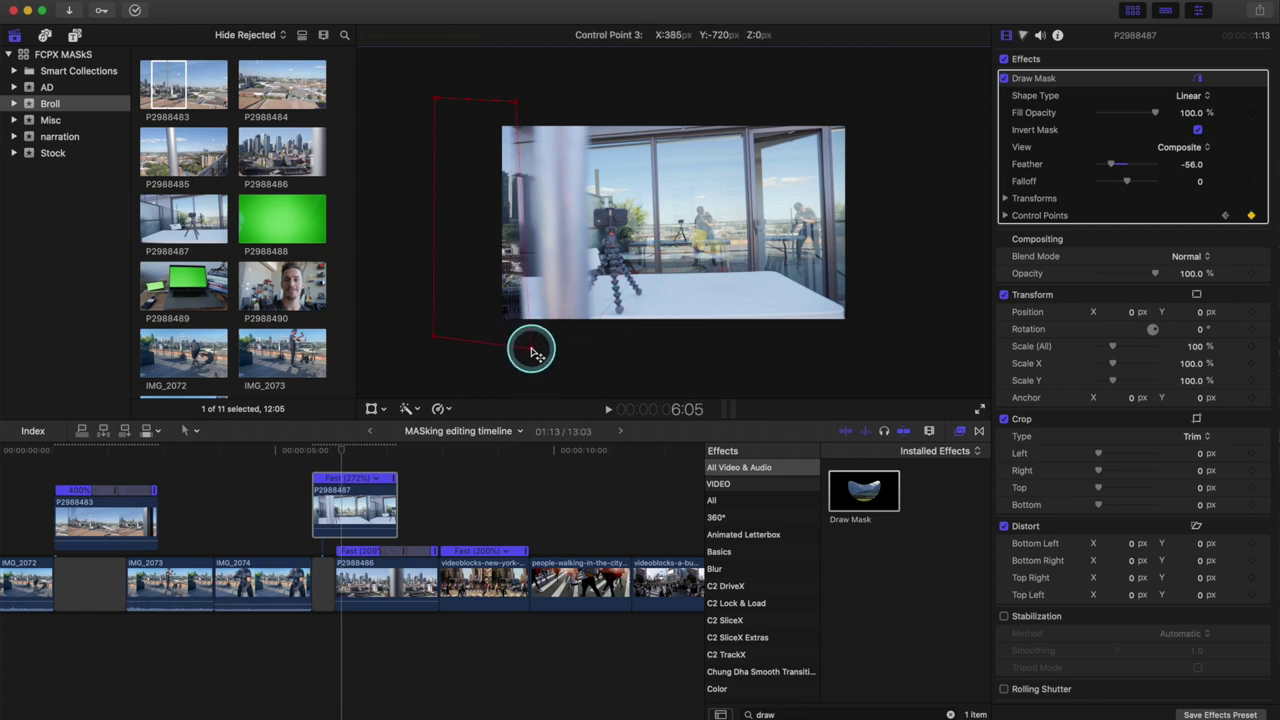
Keyframe P2988487's mask so its right edge keeps following the passing column up to 6:21, and play back the transition.
{"action": "key", "text": "Right"}
{"action": "left_click_drag", "start_coordinate": [570, 243], "coordinate": [675, 235]}
{"action": "key", "text": "Right"}
{"action": "key", "text": "Right"}
{"action": "key", "text": "Right"}
{"action": "key", "text": "Right"}
{"action": "key", "text": "Right"}
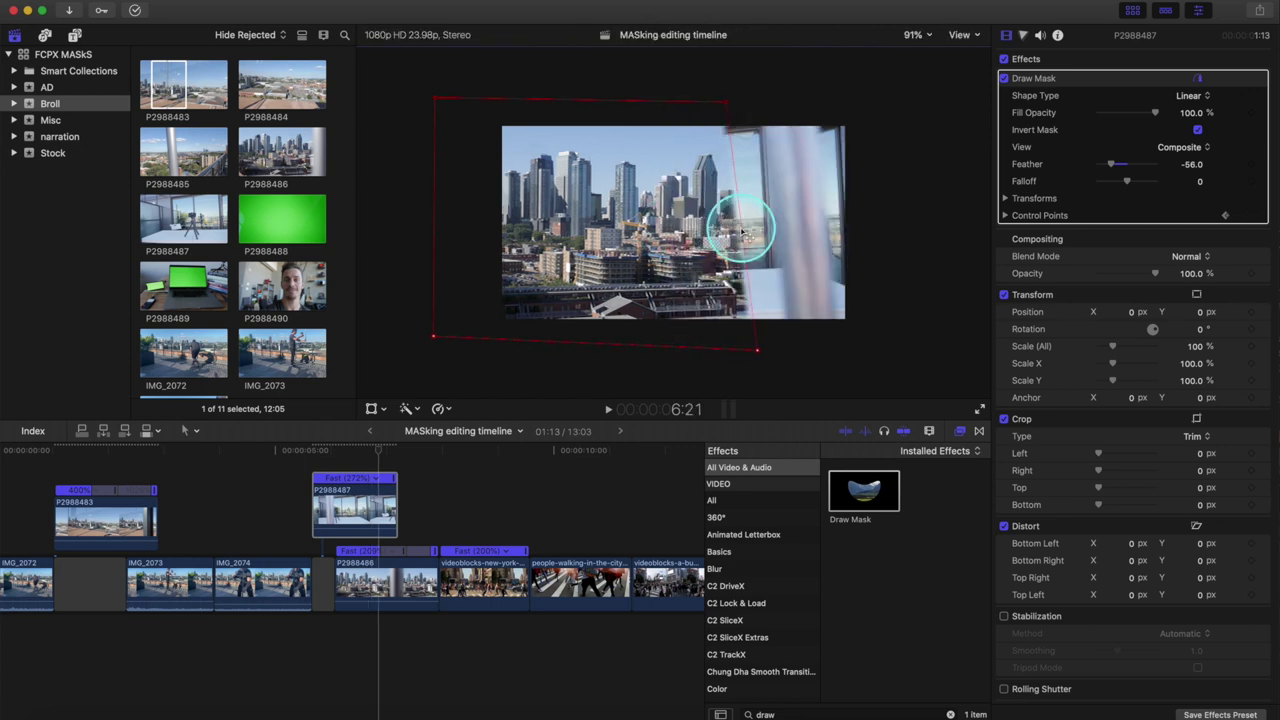
{"action": "left_click", "coordinate": [286, 486]}
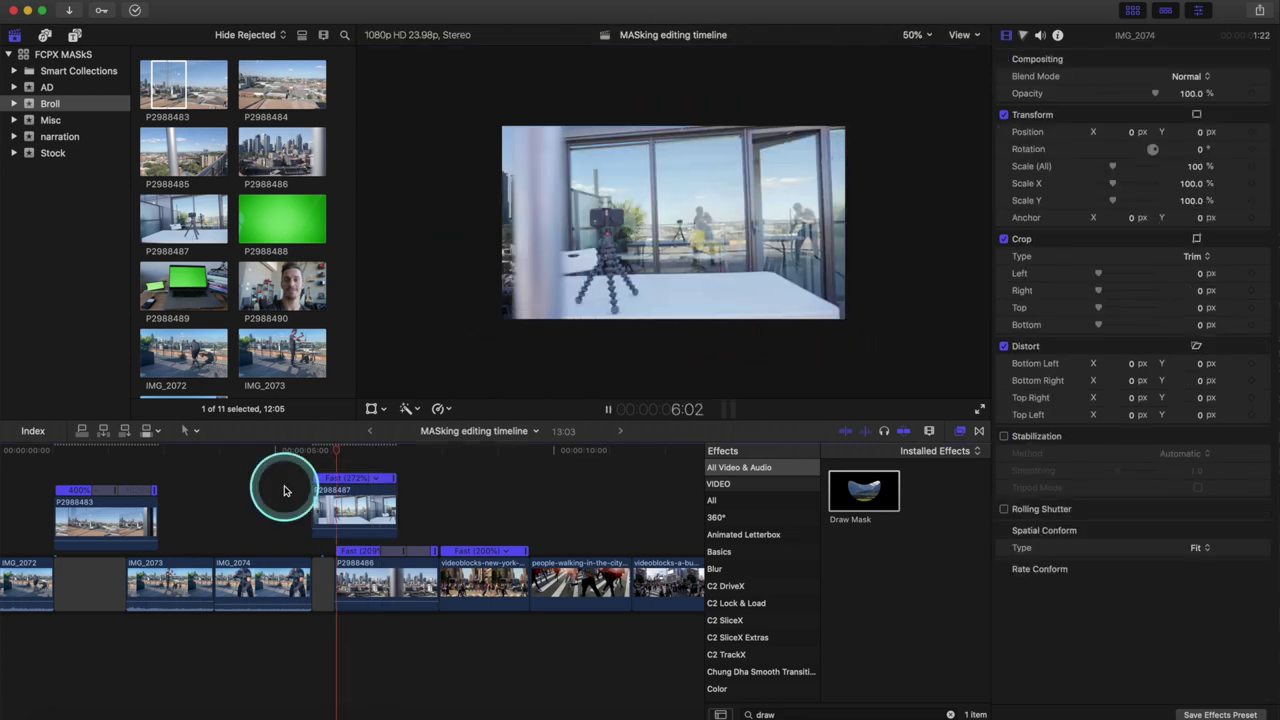
{"action": "key", "text": "space"}
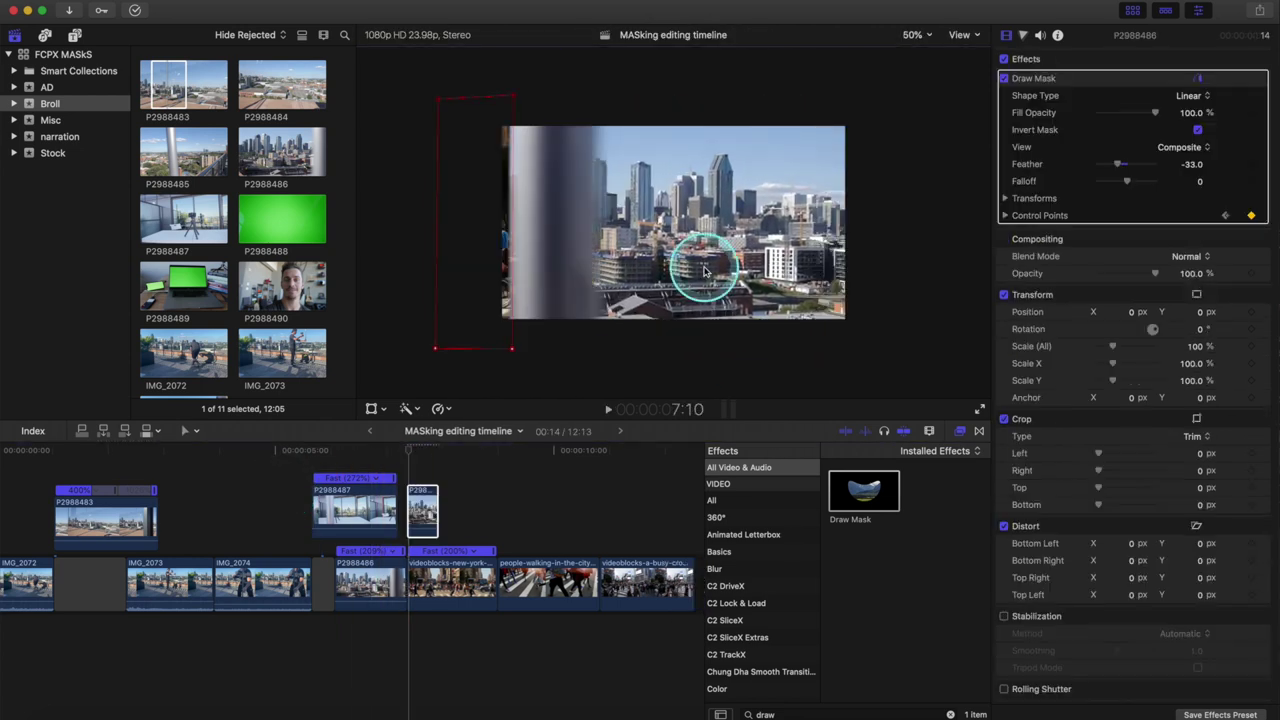
Keyframe P2988486's mask from 7:10 past 7:17 so its right edge follows the passing column across the picture, and play back the transitions.
{"action": "key", "text": "Right"}
{"action": "key", "text": "Right"}
{"action": "key", "text": "Right"}
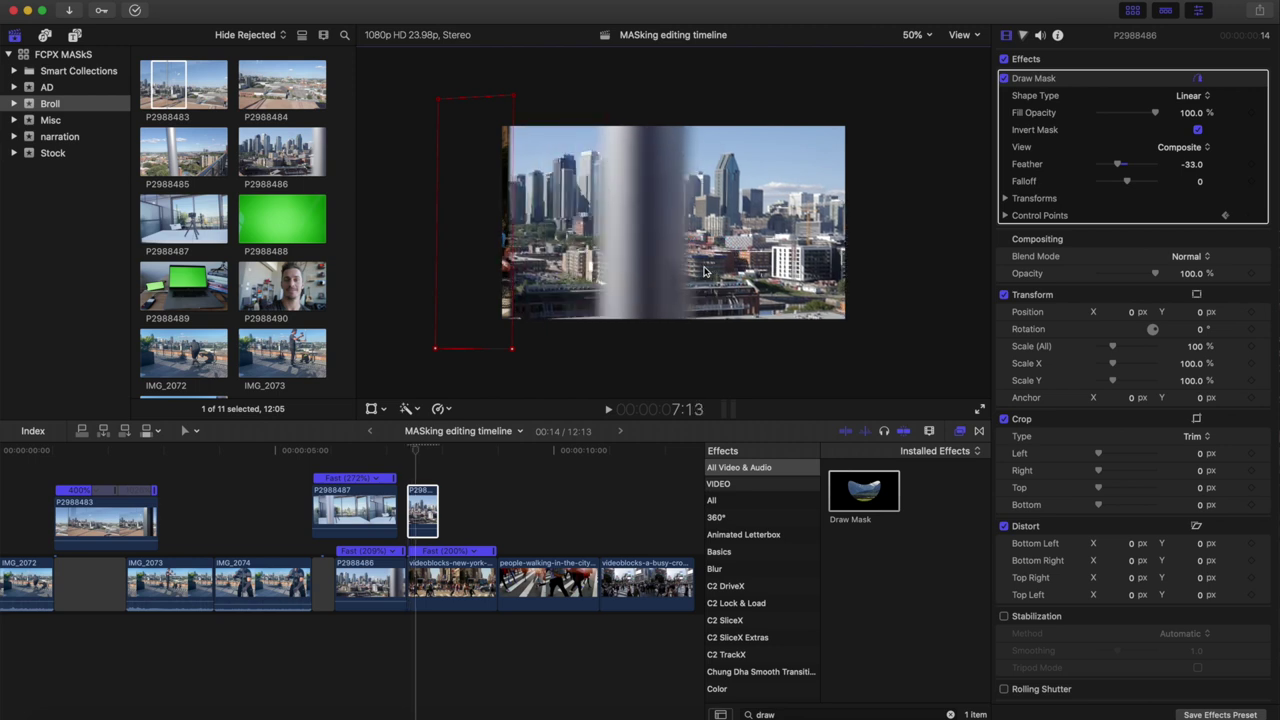
{"action": "left_click_drag", "start_coordinate": [513, 232], "coordinate": [742, 232]}
{"action": "key", "text": "Right"}
{"action": "key", "text": "Right"}
{"action": "key", "text": "Right"}
{"action": "key", "text": "Right"}
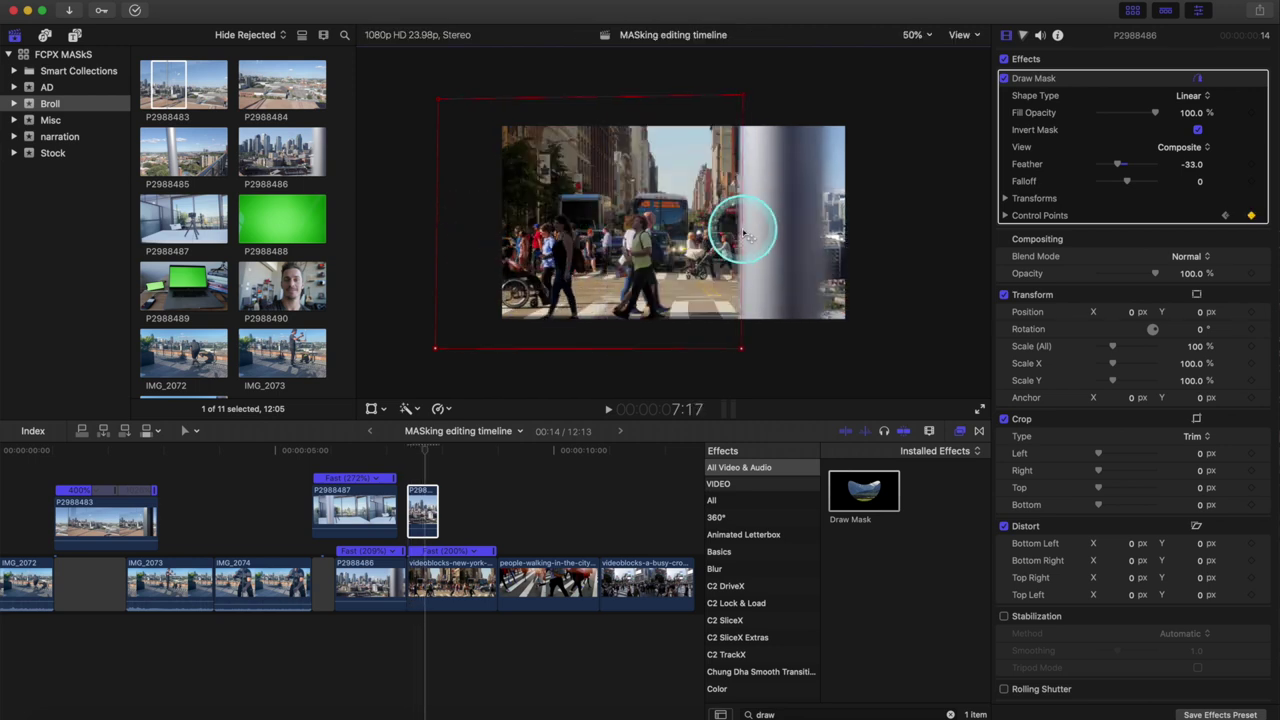
{"action": "key", "text": "Right"}
{"action": "key", "text": "Right"}
{"action": "key", "text": "Right"}
{"action": "left_click", "coordinate": [357, 471]}
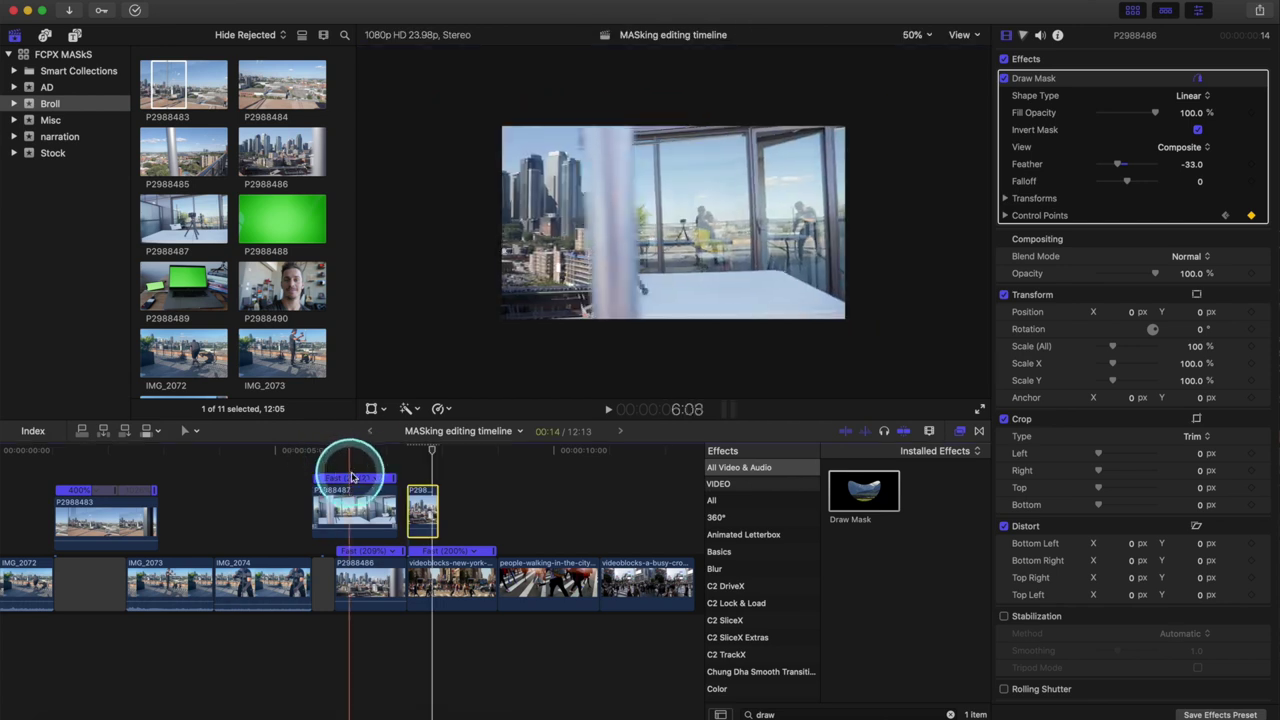
{"action": "key", "text": "space"}
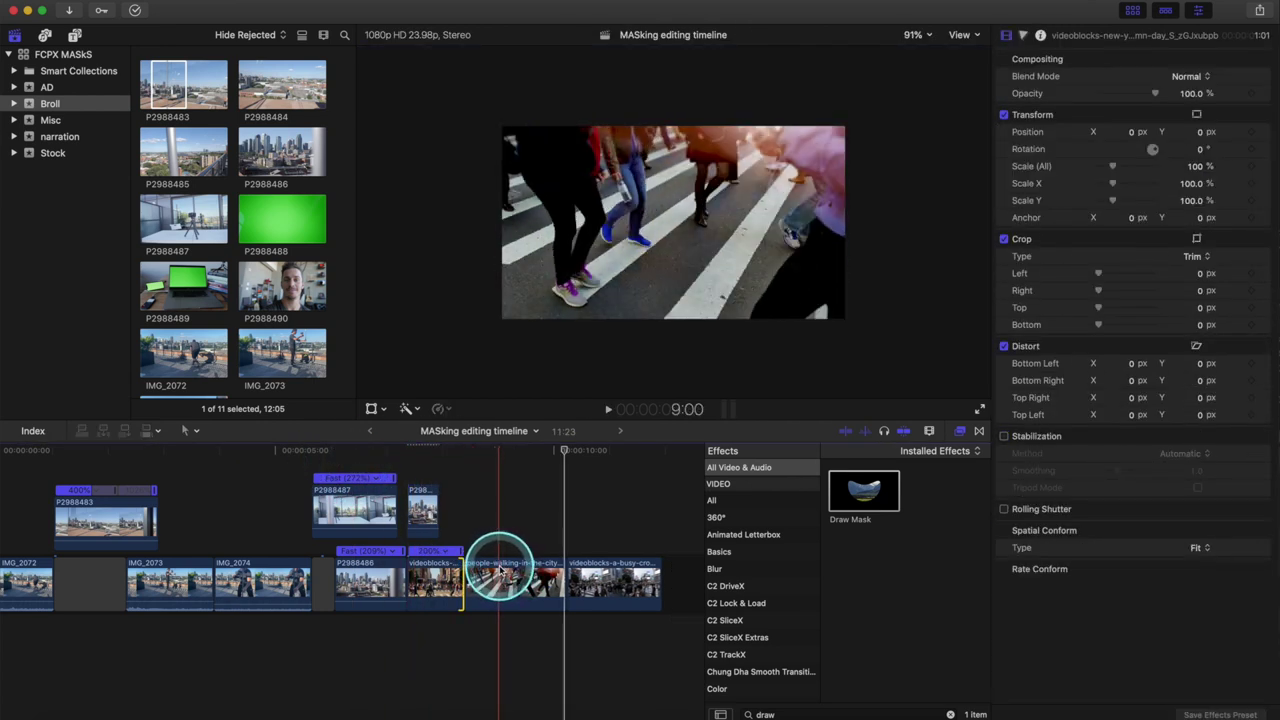
Lift the people-walking clip above the primary storyline and cut off its gap at 9:01 so the busy-crosswalk clip starts beneath it.
{"action": "left_click", "coordinate": [500, 568]}
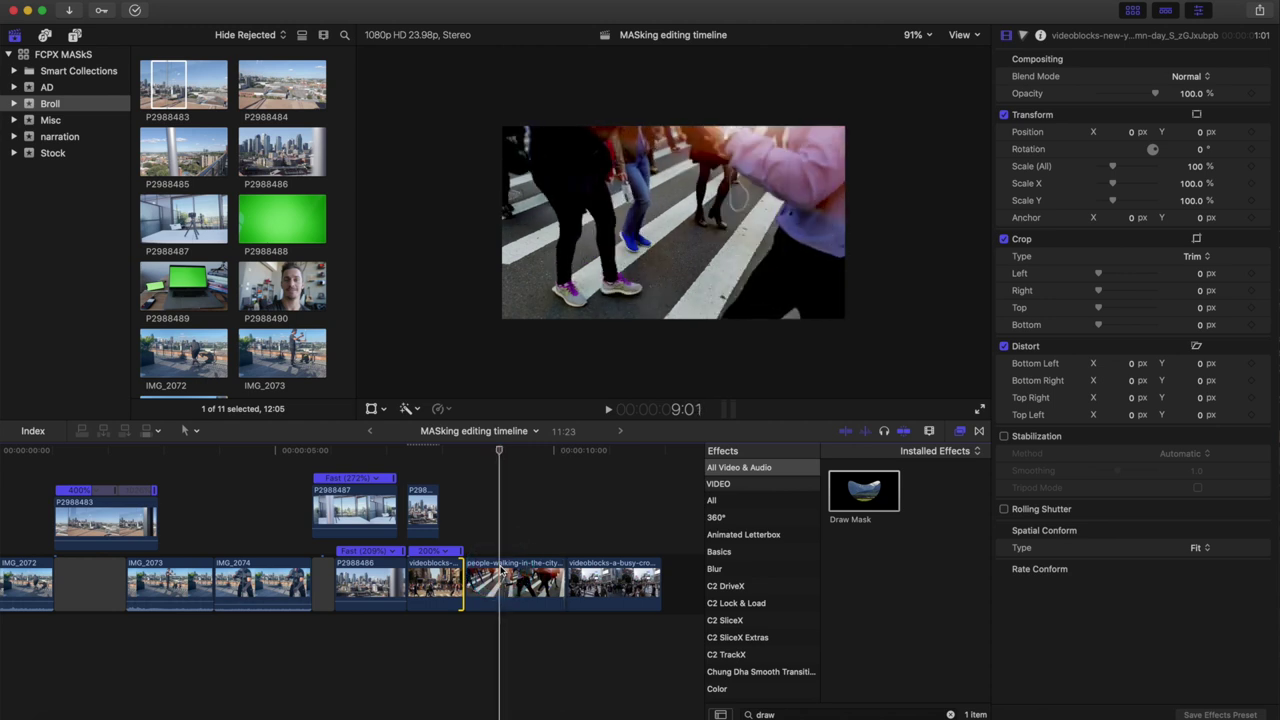
{"action": "left_click", "coordinate": [507, 578]}
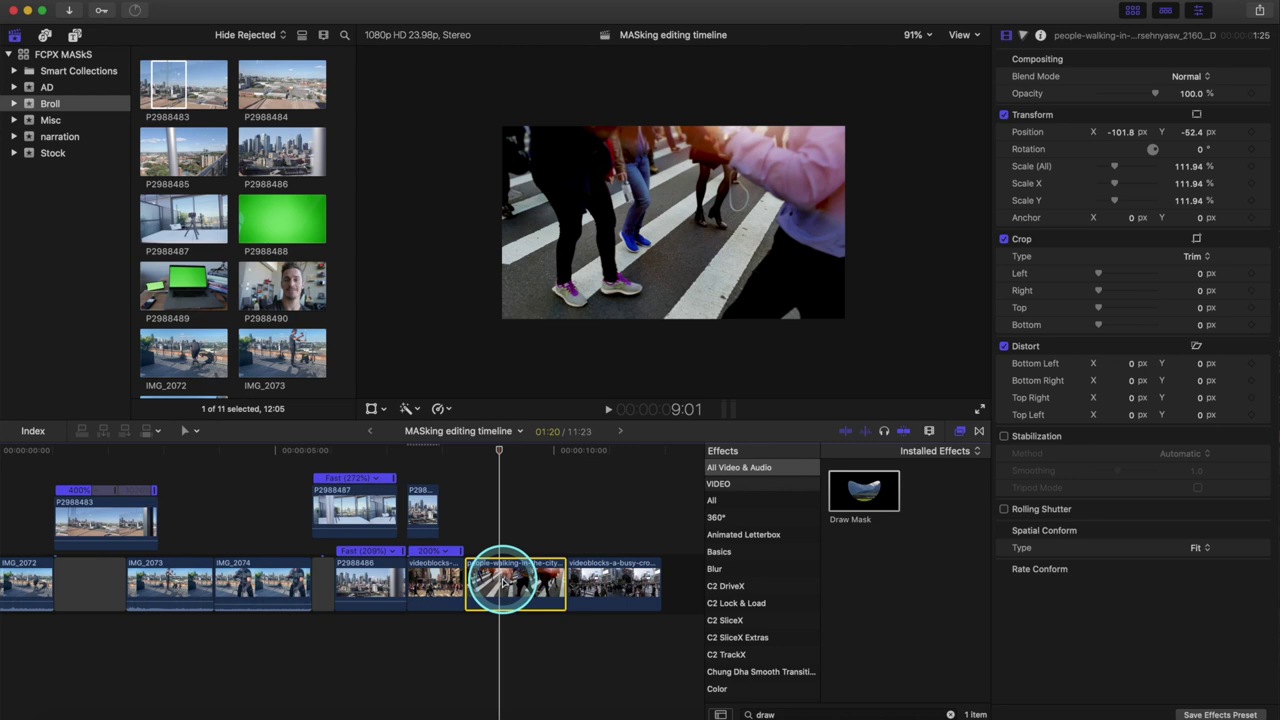
{"action": "left_click_drag", "start_coordinate": [501, 580], "coordinate": [503, 532]}
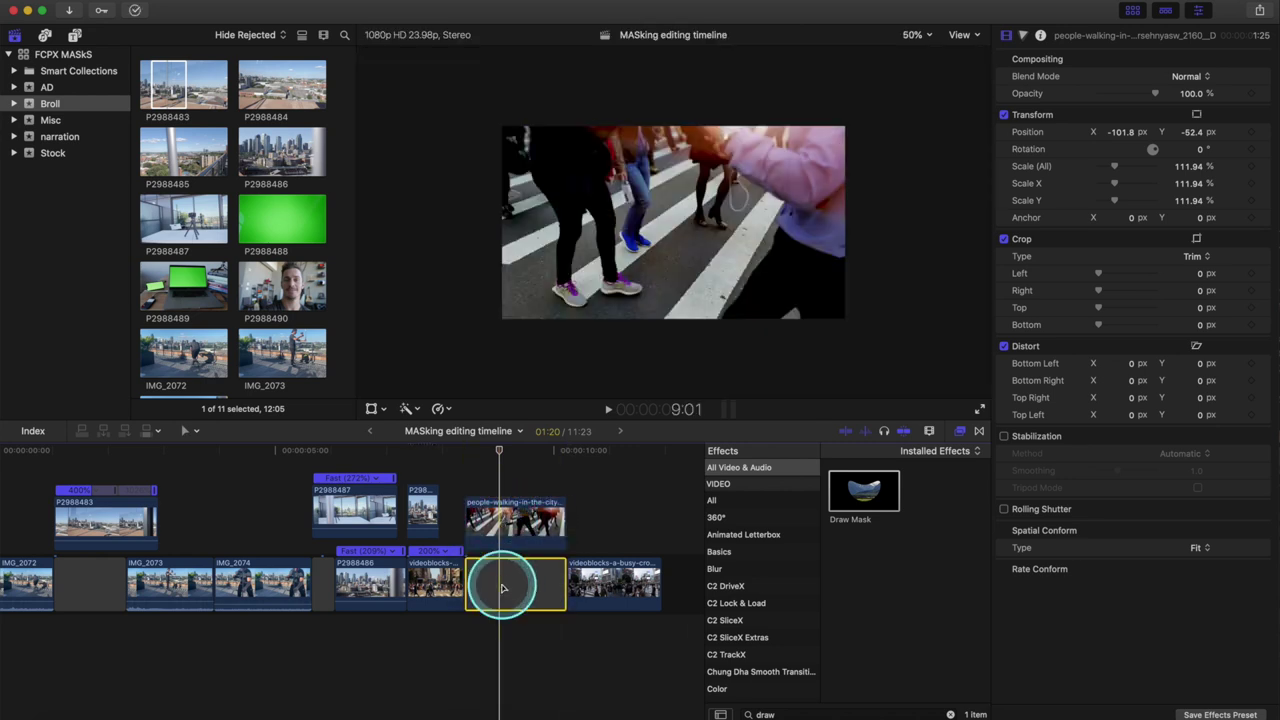
{"action": "left_click", "coordinate": [514, 587]}
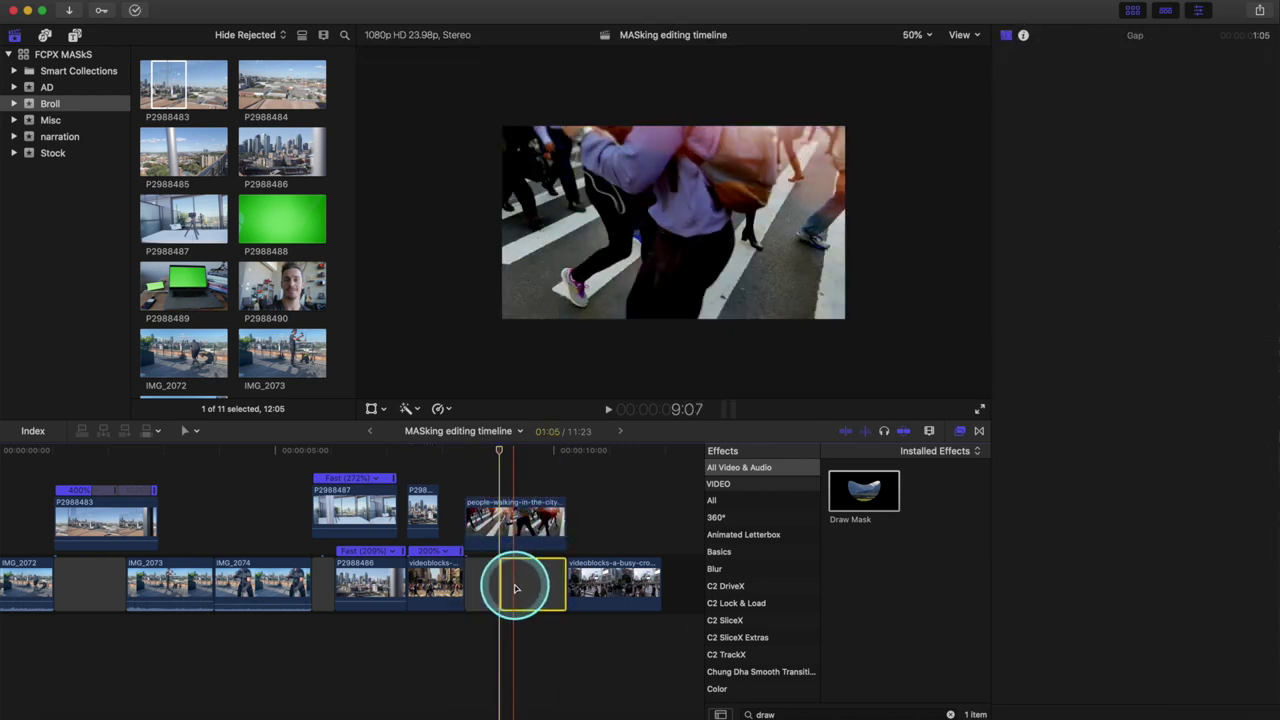
{"action": "key", "text": "BackSpace"}
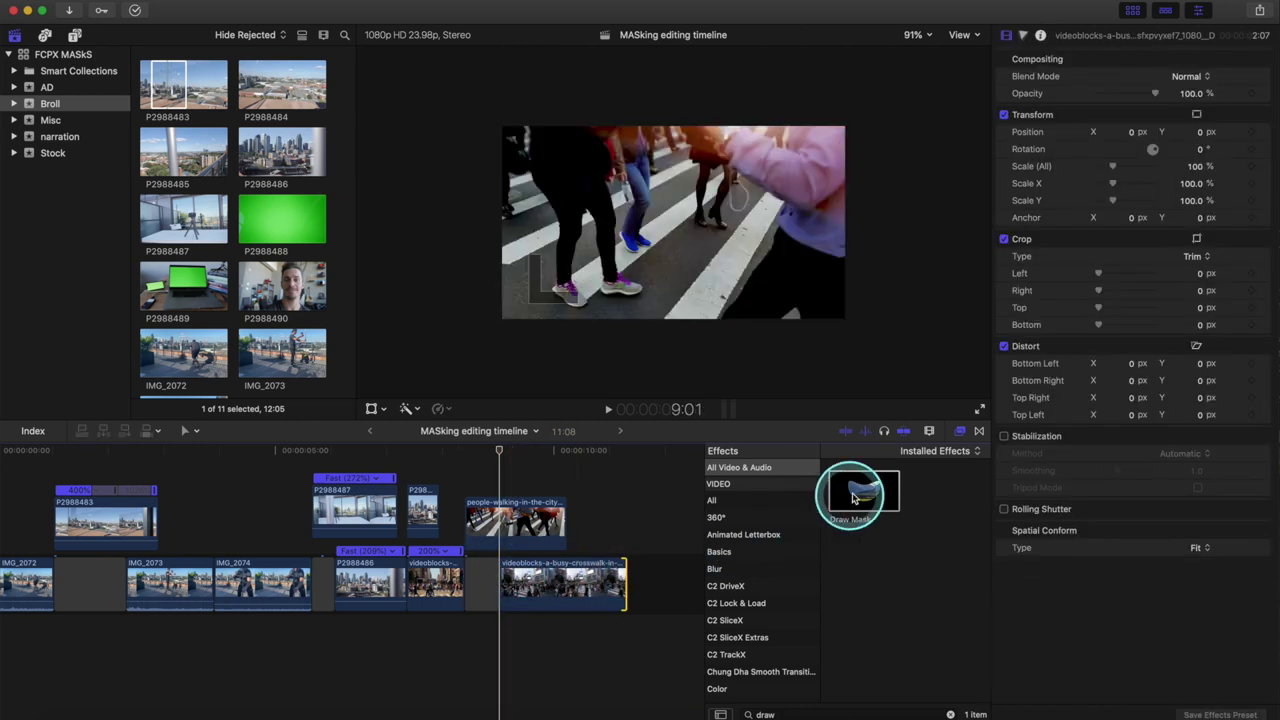
Apply Draw Mask to the people-walking clip and draw a closed, inverted mask along the picture's right edge behind the woman in purple at 9:03.
{"action": "mouse_move", "coordinate": [851, 494]}
{"action": "left_mouse_down"}
{"action": "mouse_move", "coordinate": [514, 520]}
{"action": "mouse_move", "coordinate": [500, 496]}
{"action": "mouse_move", "coordinate": [500, 512]}
{"action": "left_mouse_up"}
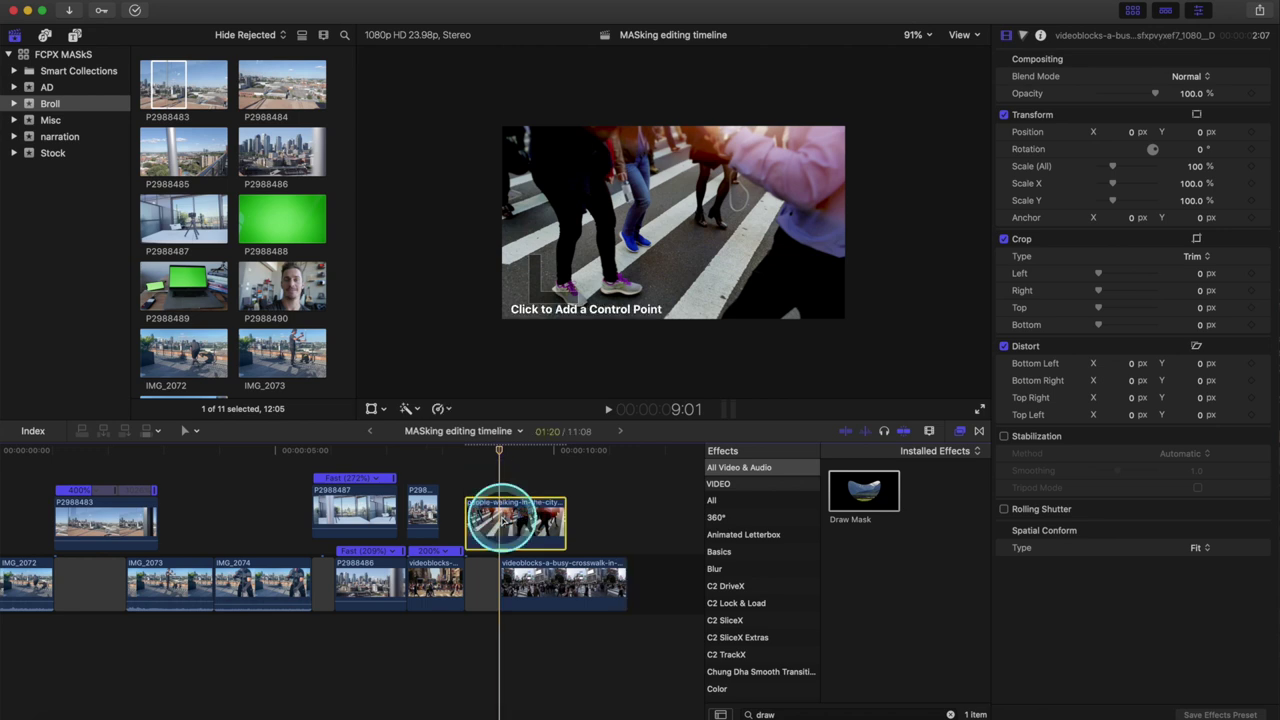
{"action": "left_click", "coordinate": [863, 111]}
{"action": "left_click", "coordinate": [863, 182]}
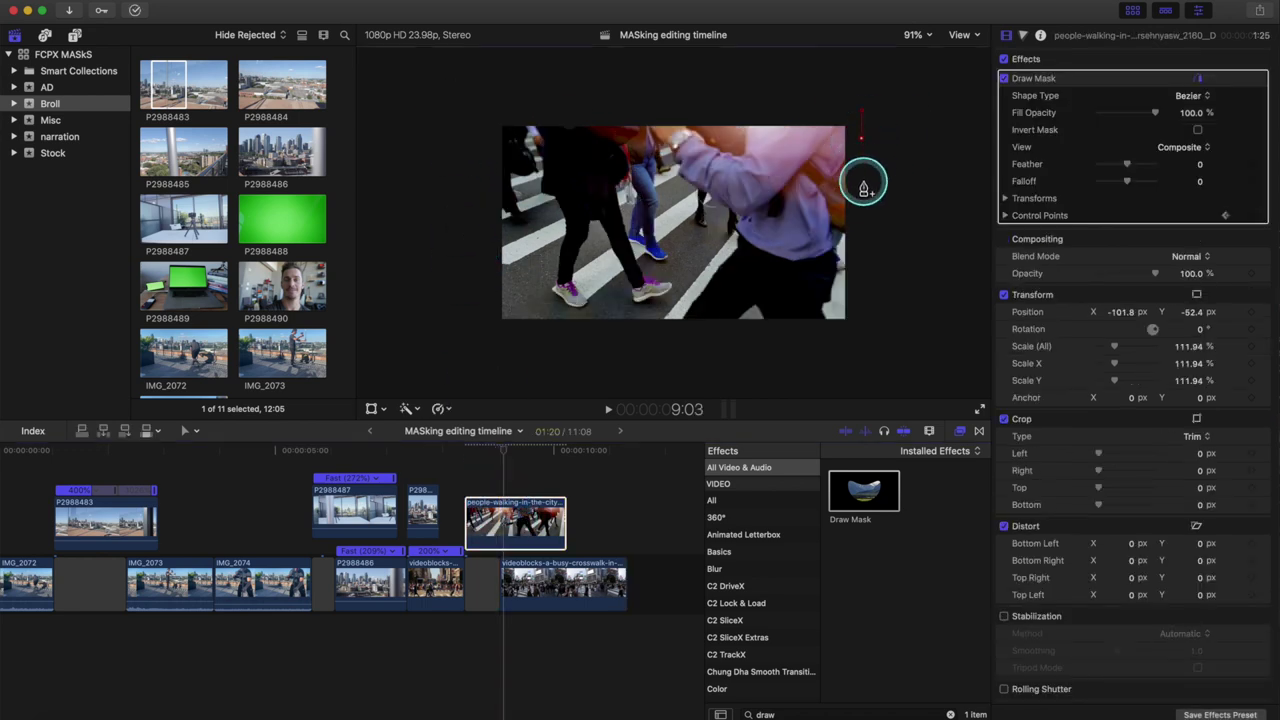
{"action": "left_click", "coordinate": [861, 238]}
{"action": "left_click", "coordinate": [832, 230]}
{"action": "left_click", "coordinate": [837, 261]}
{"action": "left_click", "coordinate": [828, 300]}
{"action": "left_click", "coordinate": [824, 333]}
{"action": "left_click", "coordinate": [898, 336]}
{"action": "left_click", "coordinate": [864, 112]}
{"action": "left_click", "coordinate": [1197, 130]}
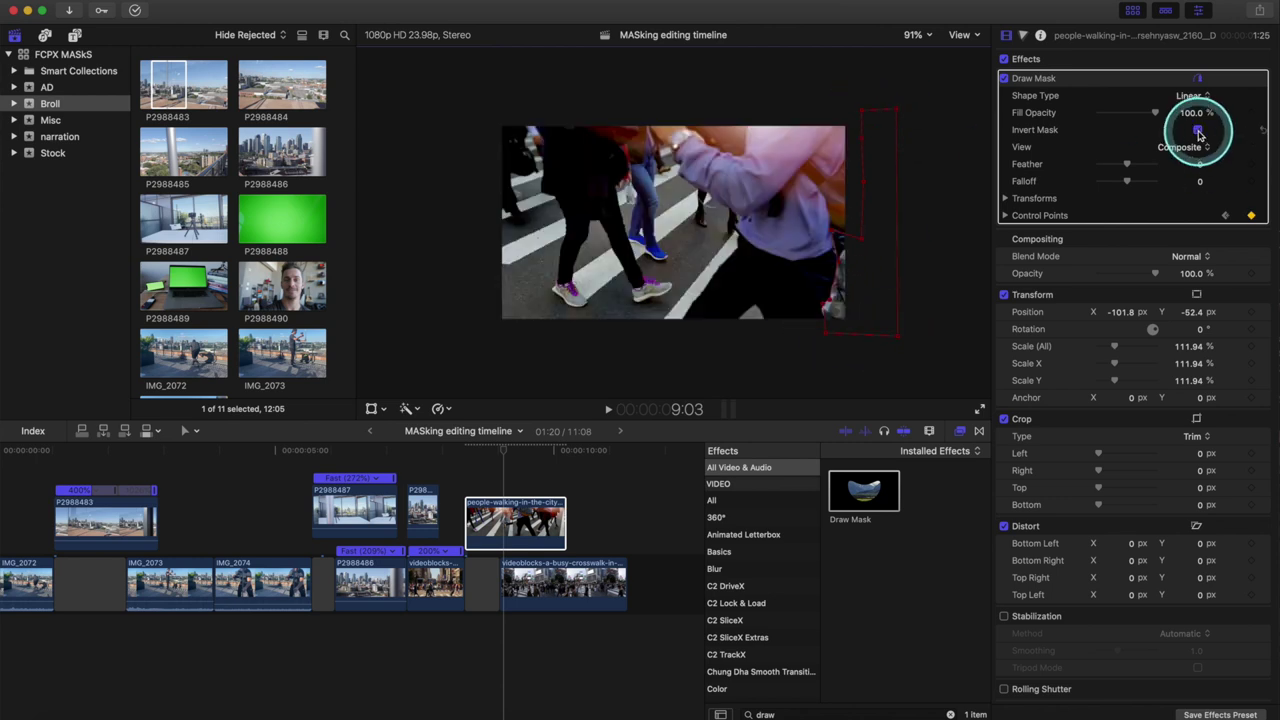
Set the mask's Feather to 35 and keyframe its control points frame by frame from 9:04 to 9:06 along the woman's back and leg.
{"action": "left_click_drag", "start_coordinate": [1127, 164], "coordinate": [1136, 165]}
{"action": "key", "text": "Right"}
{"action": "left_click_drag", "start_coordinate": [836, 250], "coordinate": [794, 245]}
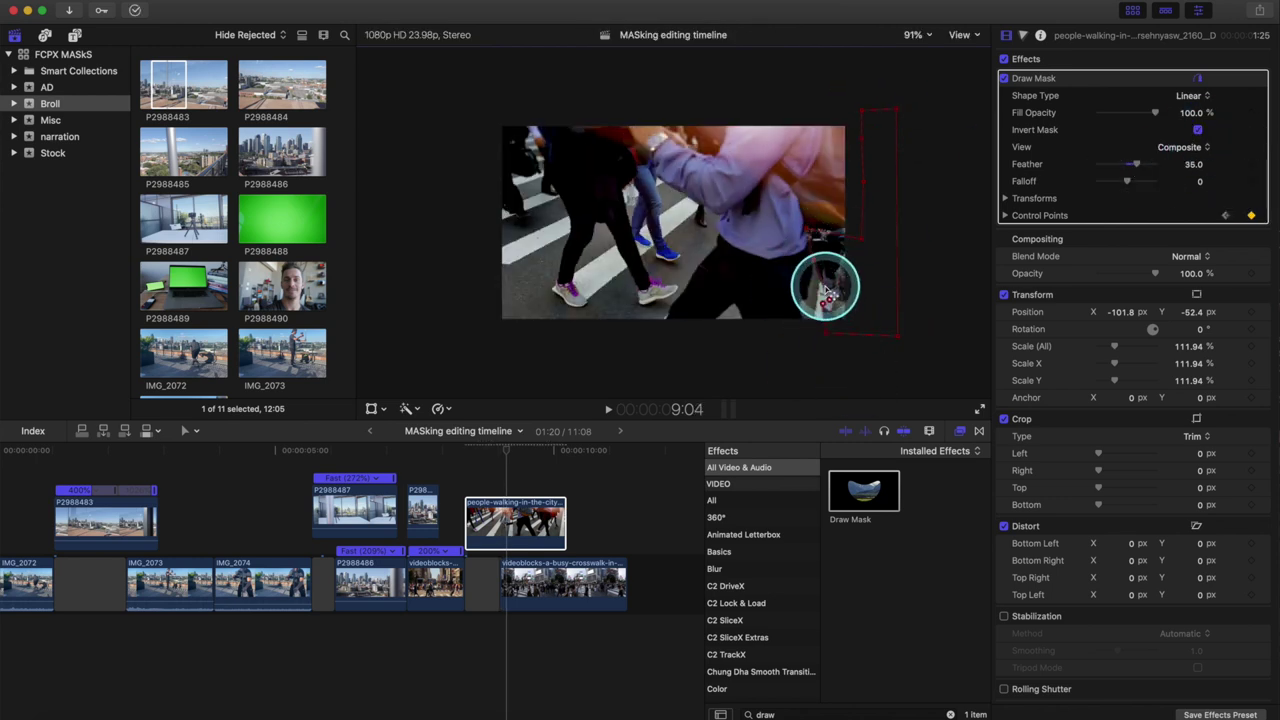
{"action": "left_click_drag", "start_coordinate": [828, 299], "coordinate": [812, 298]}
{"action": "key", "text": "Right"}
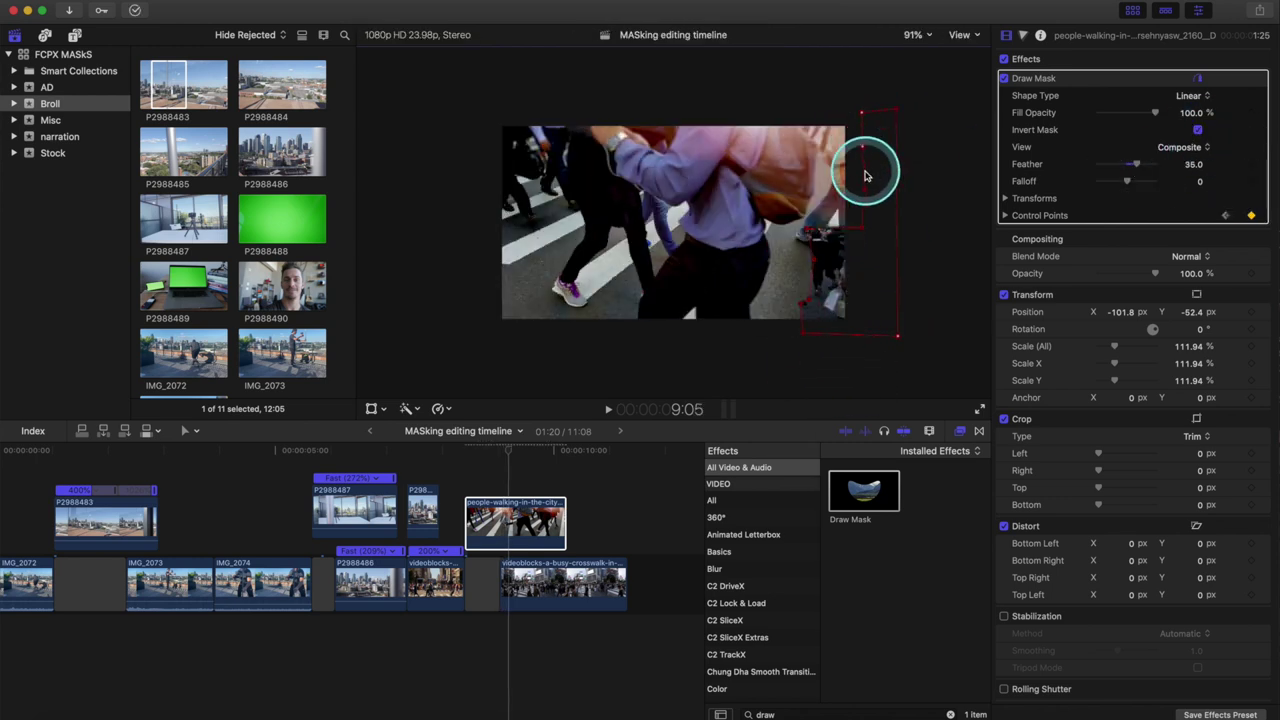
{"action": "left_click_drag", "start_coordinate": [861, 236], "coordinate": [768, 305]}
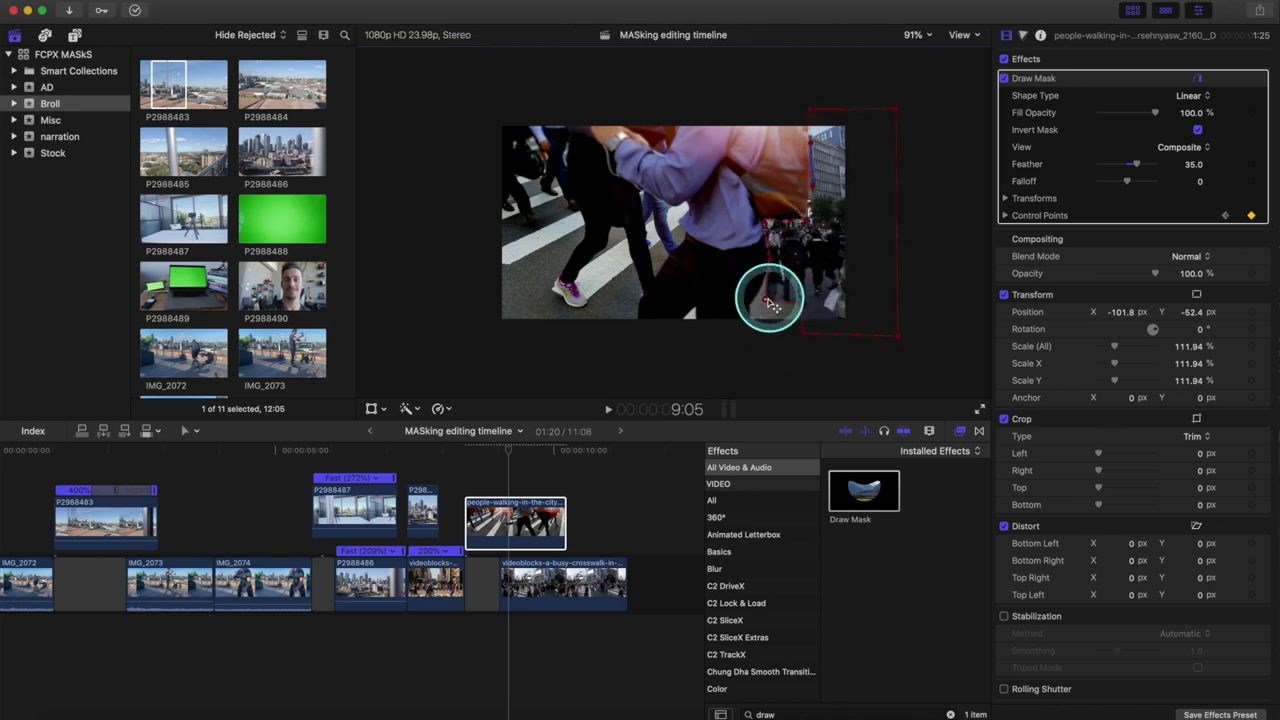
{"action": "key", "text": "Right"}
{"action": "left_click_drag", "start_coordinate": [810, 220], "coordinate": [738, 308]}
Reshape the people-walking mask from 9:07 to 9:09 so its left edge fits the woman's backpack and trailing leg.
{"action": "key", "text": "Right"}
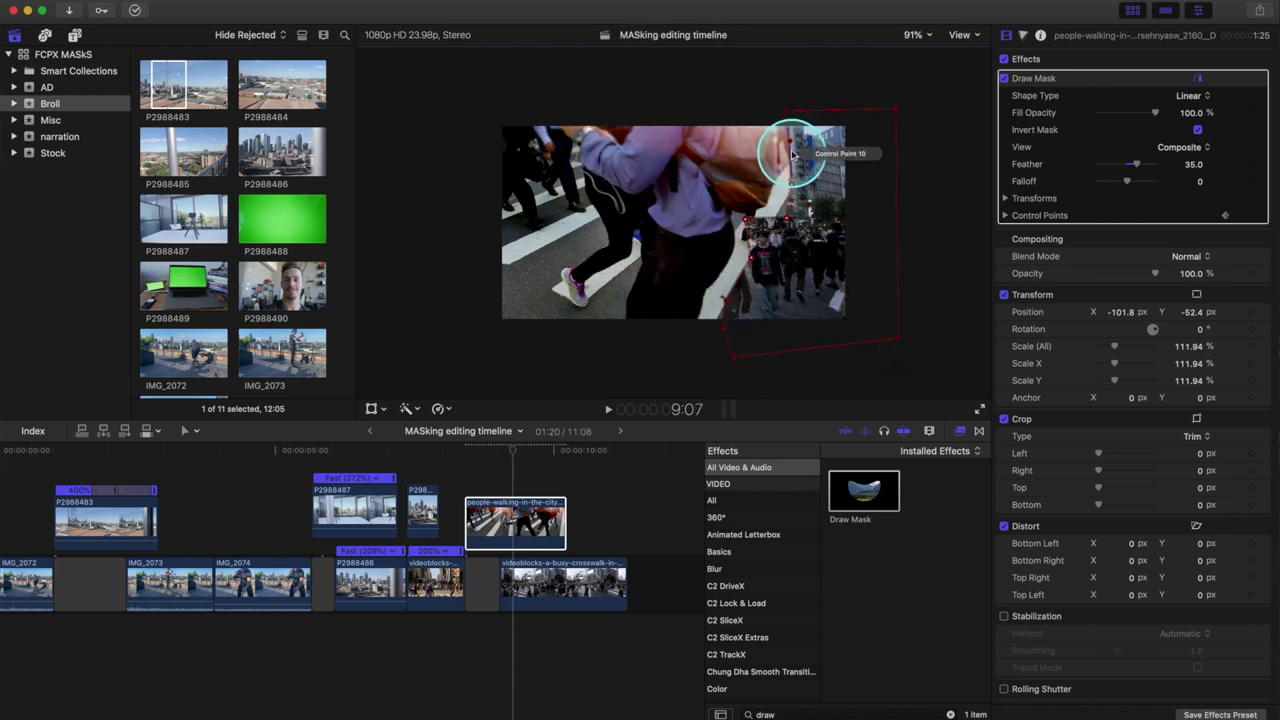
{"action": "left_click", "coordinate": [753, 258]}
{"action": "left_click_drag", "start_coordinate": [724, 329], "coordinate": [664, 335]}
{"action": "key", "text": "Right"}
{"action": "left_click", "coordinate": [732, 357]}
{"action": "left_click_drag", "start_coordinate": [694, 288], "coordinate": [689, 290]}
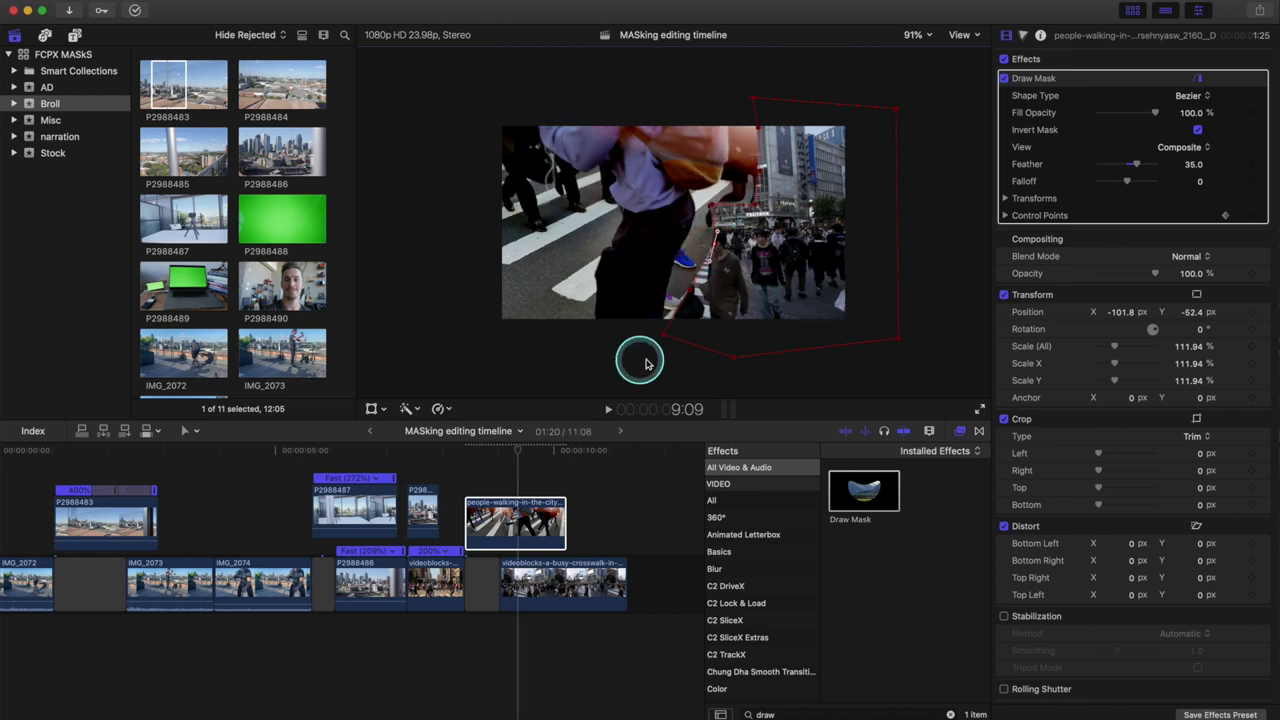
{"action": "left_click_drag", "start_coordinate": [693, 195], "coordinate": [727, 180]}
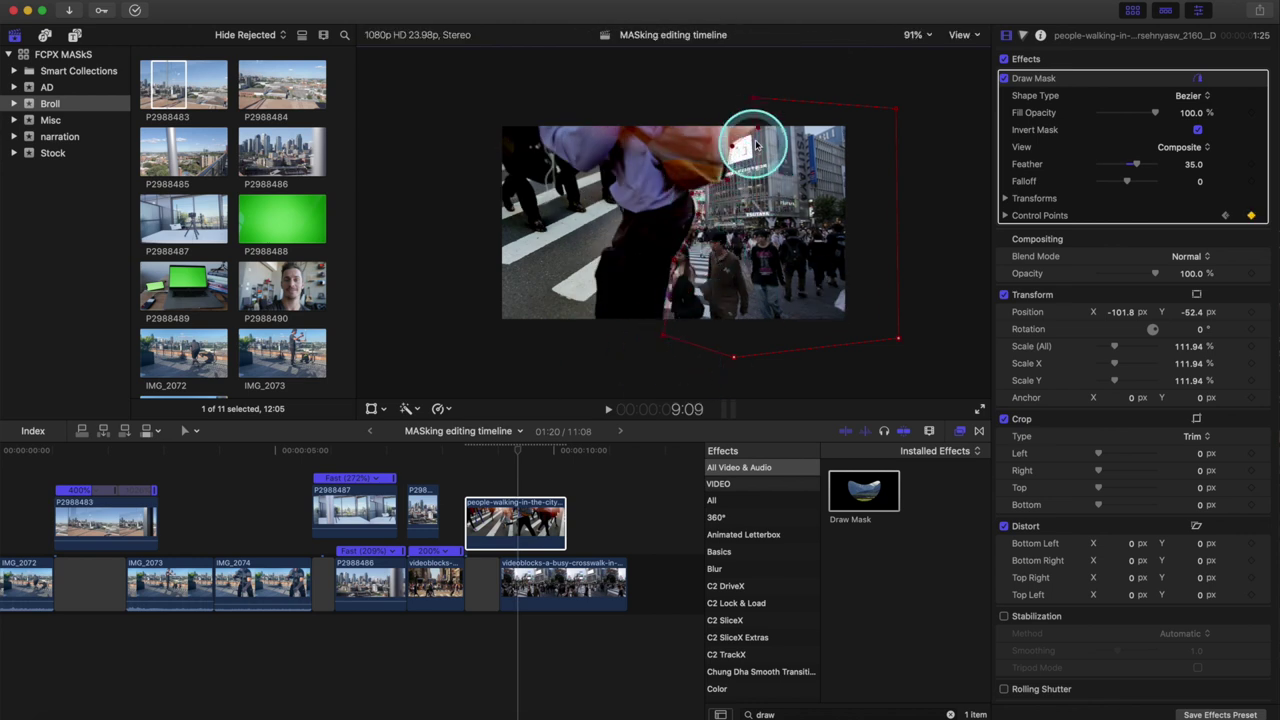
{"action": "left_click_drag", "start_coordinate": [758, 127], "coordinate": [714, 111]}
Continue keyframing the people-walking mask from 9:09 past 9:15, moving its left edge along behind the woman as she crosses the picture.
{"action": "key", "text": "Right"}
{"action": "key", "text": "Right"}
{"action": "left_click_drag", "start_coordinate": [698, 221], "coordinate": [671, 217]}
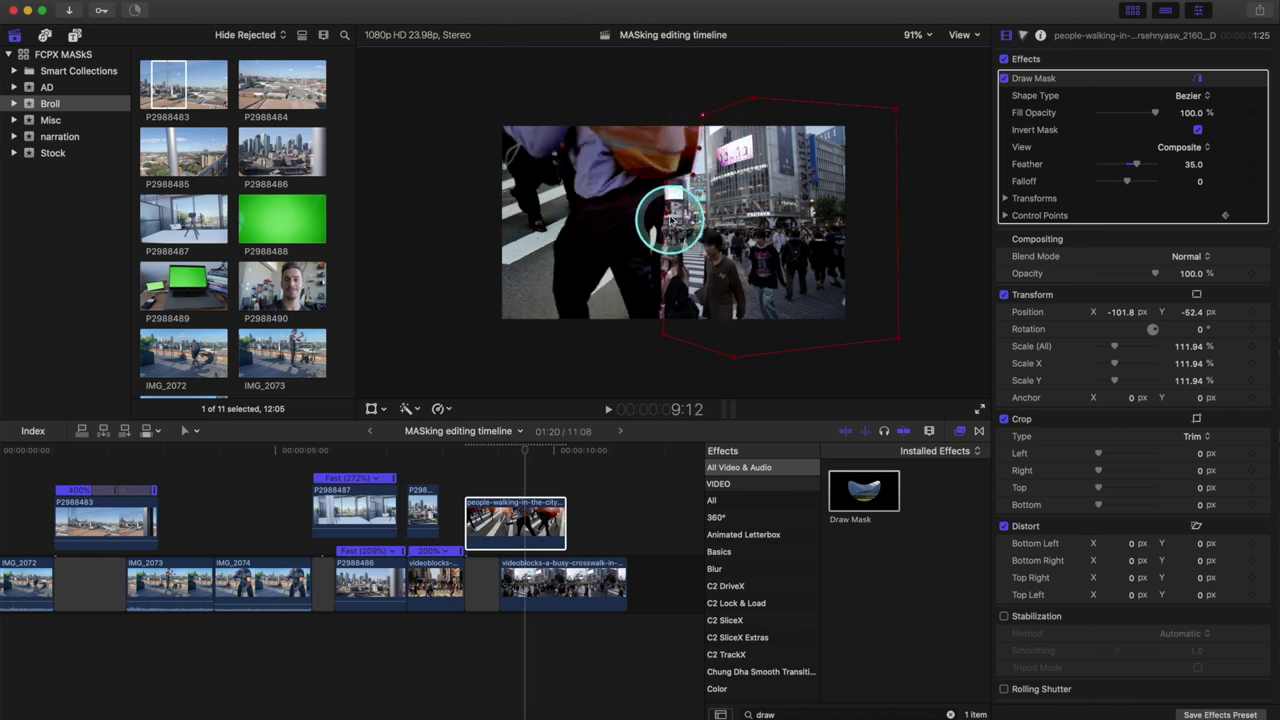
{"action": "key", "text": "Right"}
{"action": "left_click_drag", "start_coordinate": [714, 113], "coordinate": [662, 150]}
{"action": "key", "text": "Right"}
{"action": "key", "text": "Right"}
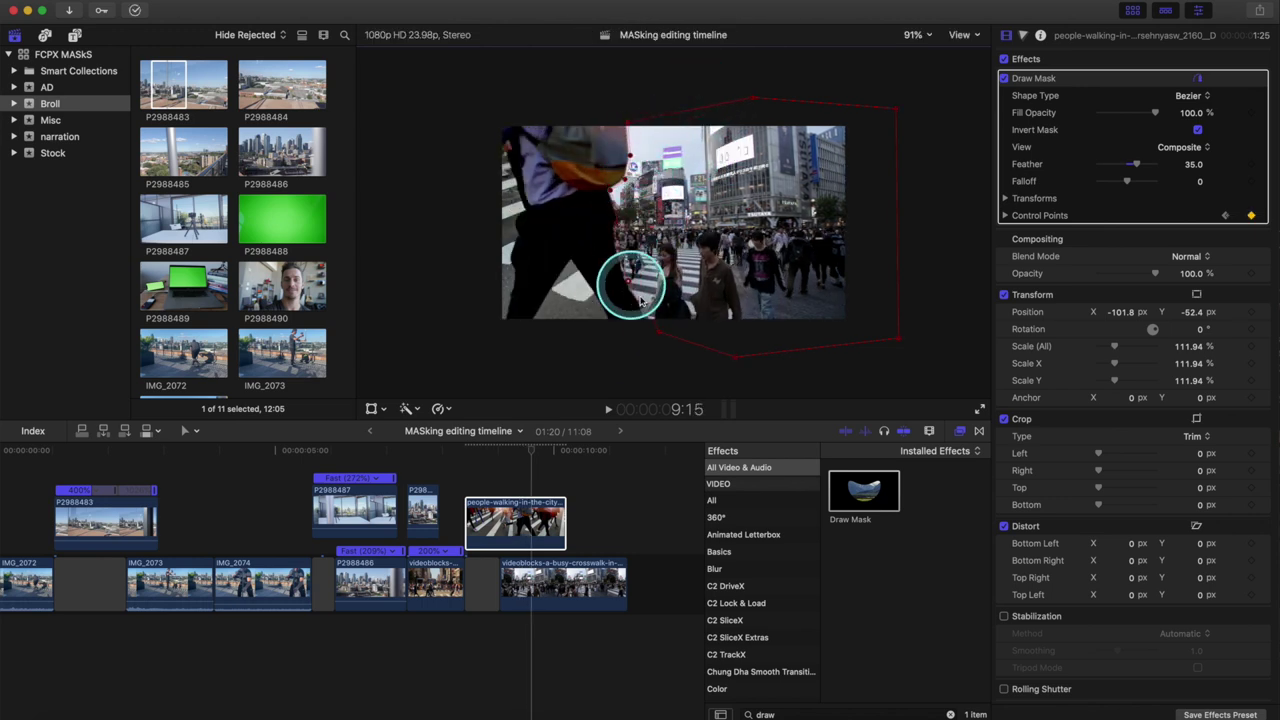
{"action": "key", "text": "Right"}
{"action": "key", "text": "Right"}
{"action": "key", "text": "Right"}
{"action": "key", "text": "Right"}
{"action": "key", "text": "Right"}
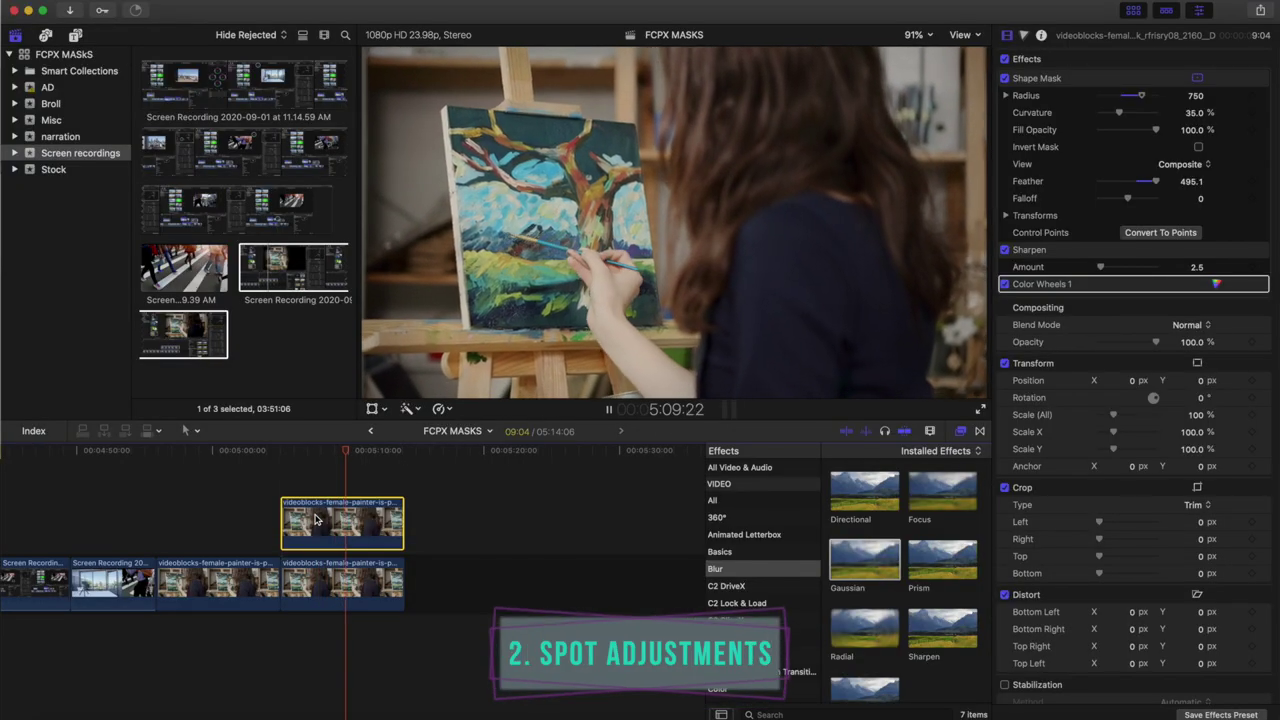
In the FCPX MASKS project, append a copy of the female-painter clip and stack another copy directly above it.
{"action": "left_click", "coordinate": [278, 577]}
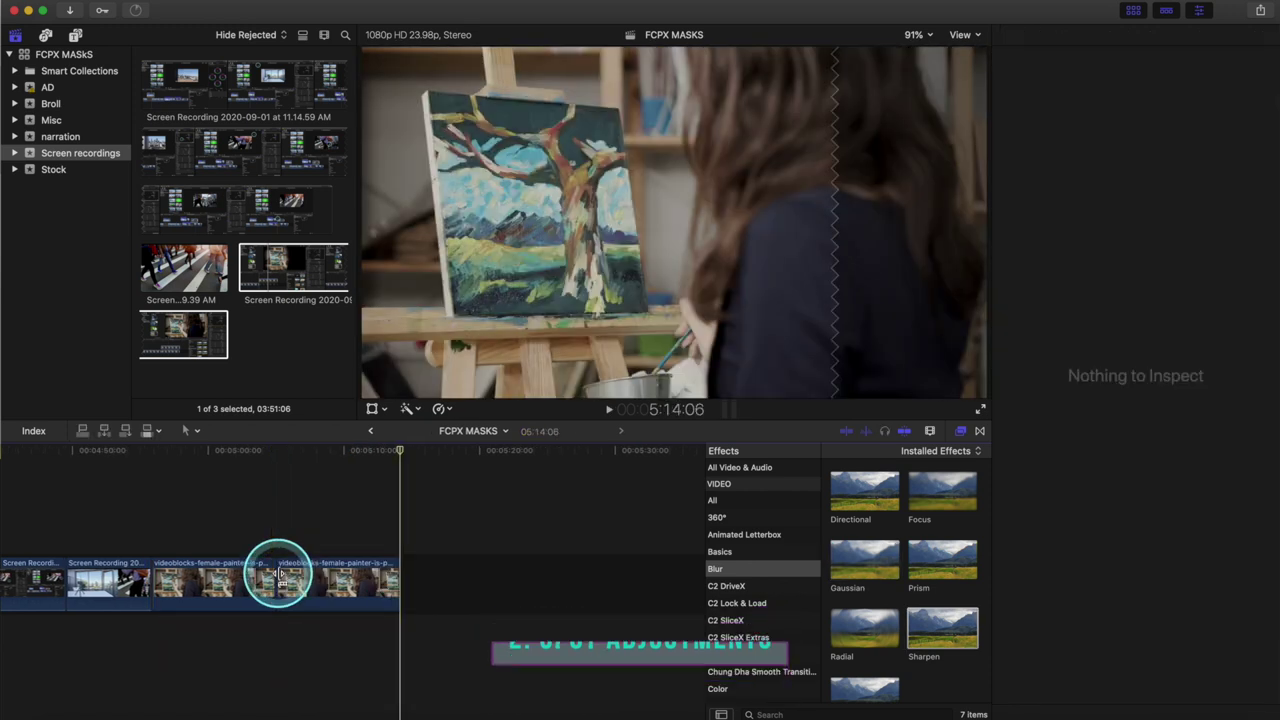
{"action": "left_click", "coordinate": [288, 575]}
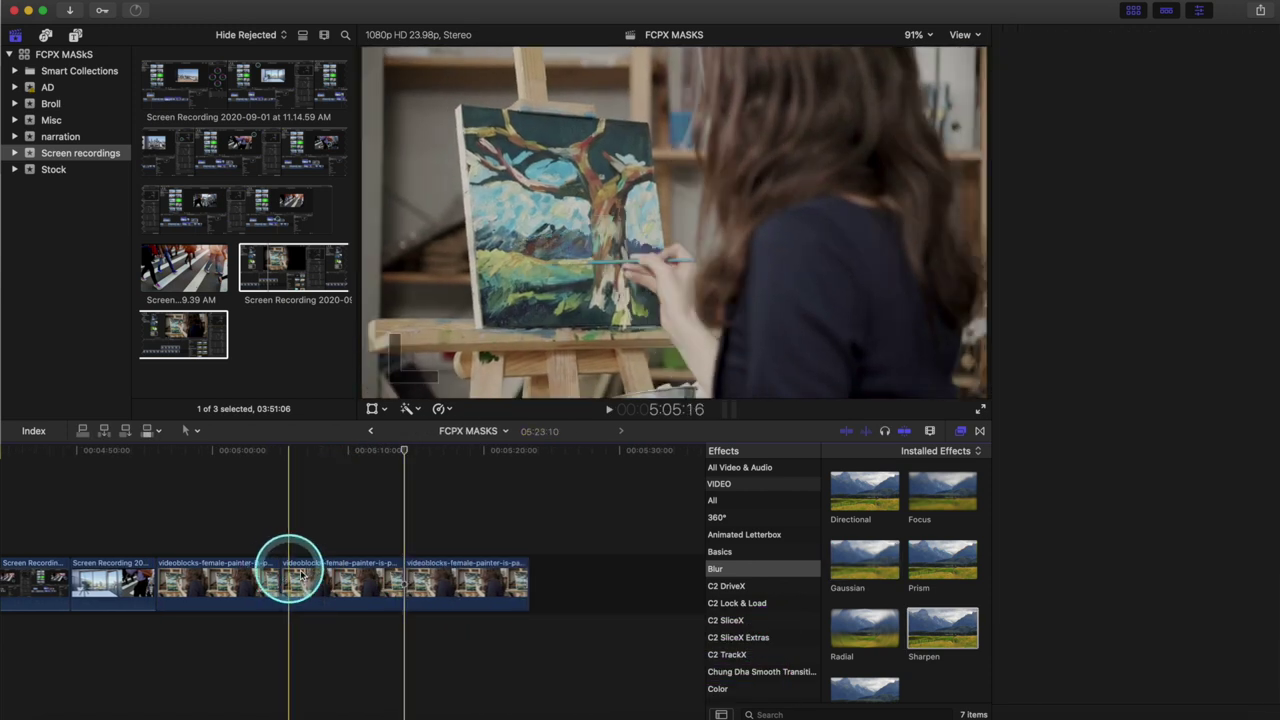
{"action": "left_click_drag", "start_coordinate": [300, 575], "coordinate": [298, 520]}
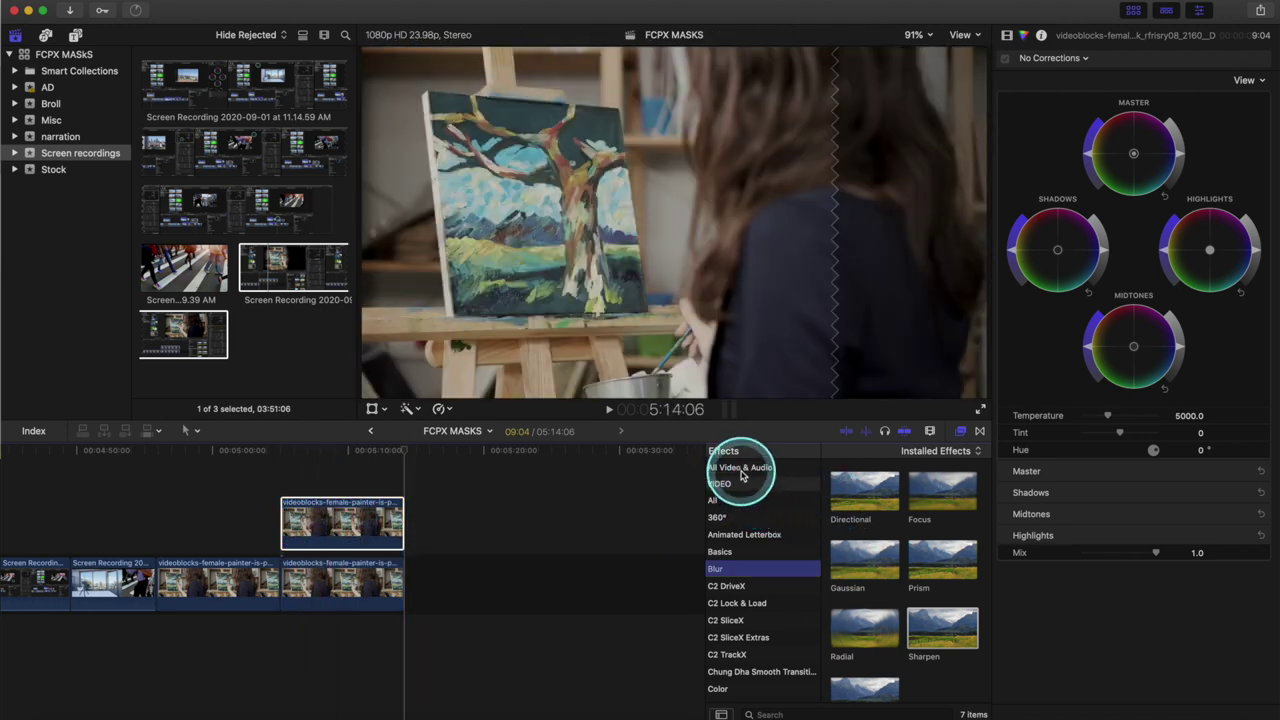
Search all effects for "shape mask" and apply Shape Mask to the upper female-painter clip.
{"action": "left_click", "coordinate": [738, 467]}
{"action": "type", "text": "shap"}
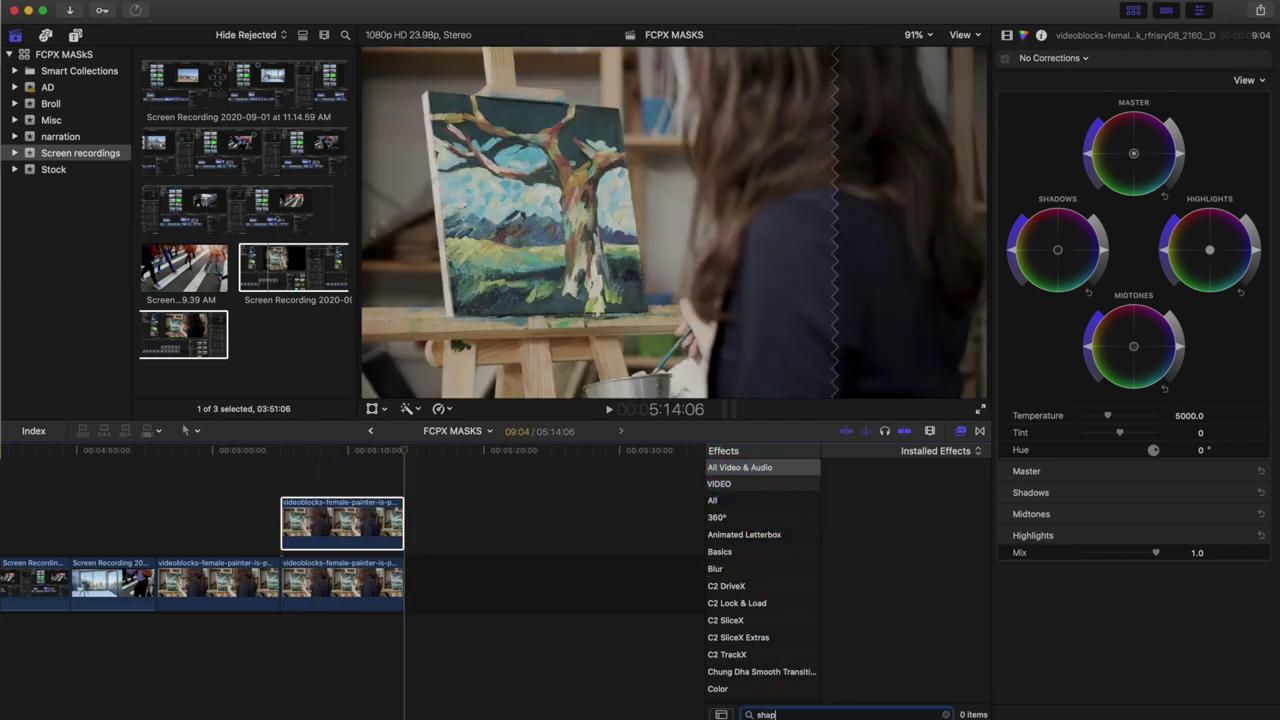
{"action": "type", "text": "e mask"}
{"action": "scroll", "coordinate": [905, 640], "scroll_direction": "down", "scroll_amount": 4}
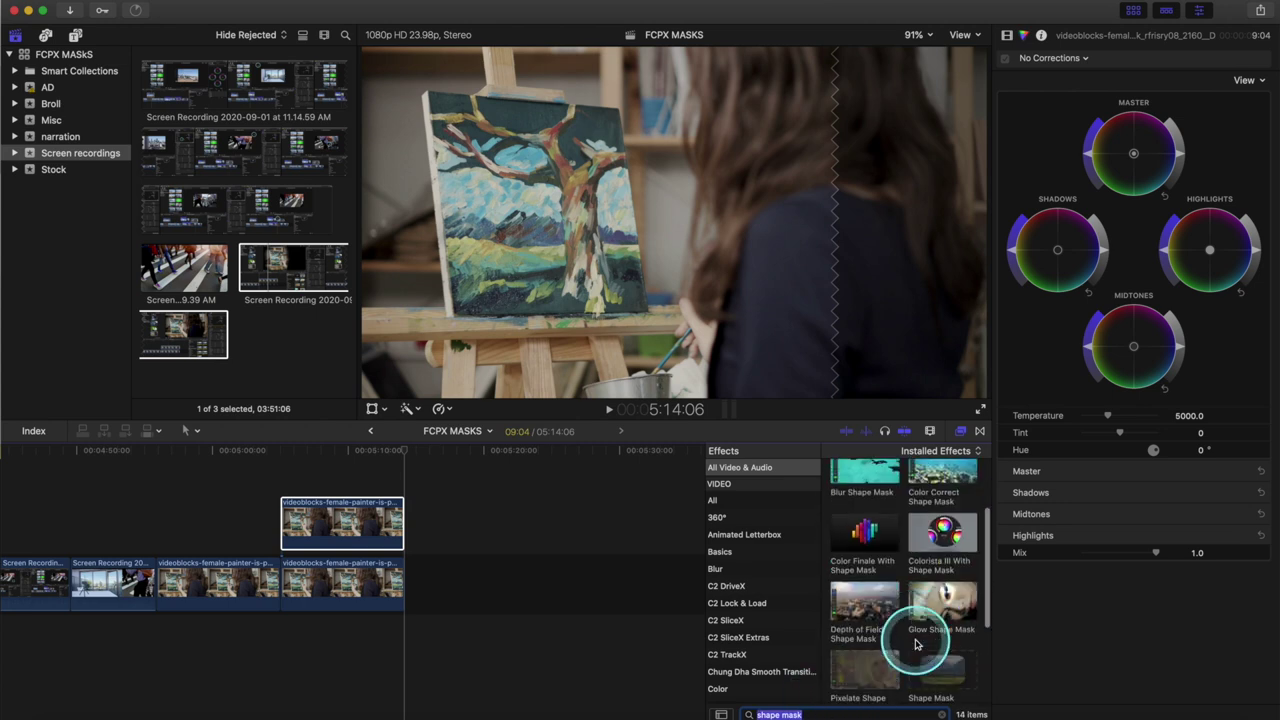
{"action": "left_click_drag", "start_coordinate": [948, 617], "coordinate": [337, 514]}
{"action": "left_click", "coordinate": [340, 514]}
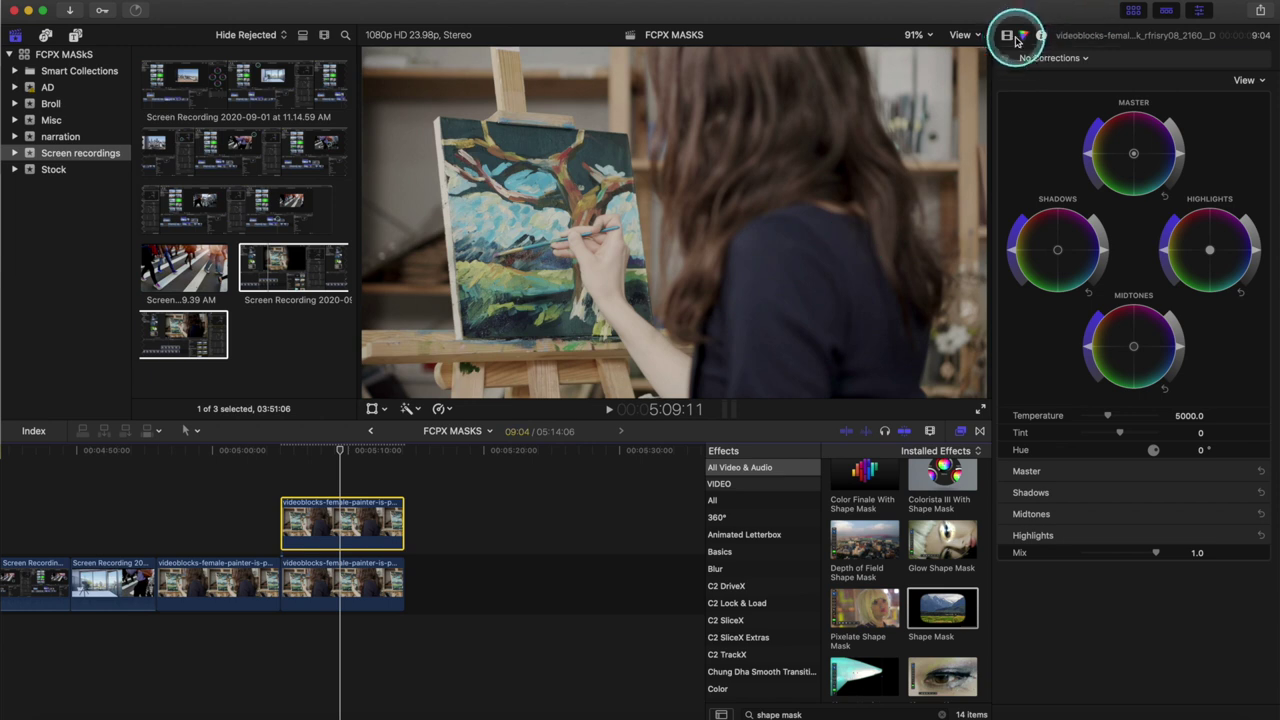
Center the Shape Mask on the canvas painting, narrow it to the painting's width, and widen its Feather to 495.1.
{"action": "left_click", "coordinate": [1010, 38]}
{"action": "left_click", "coordinate": [1008, 38]}
{"action": "left_click_drag", "start_coordinate": [674, 222], "coordinate": [622, 229]}
{"action": "left_click_drag", "start_coordinate": [818, 232], "coordinate": [724, 229]}
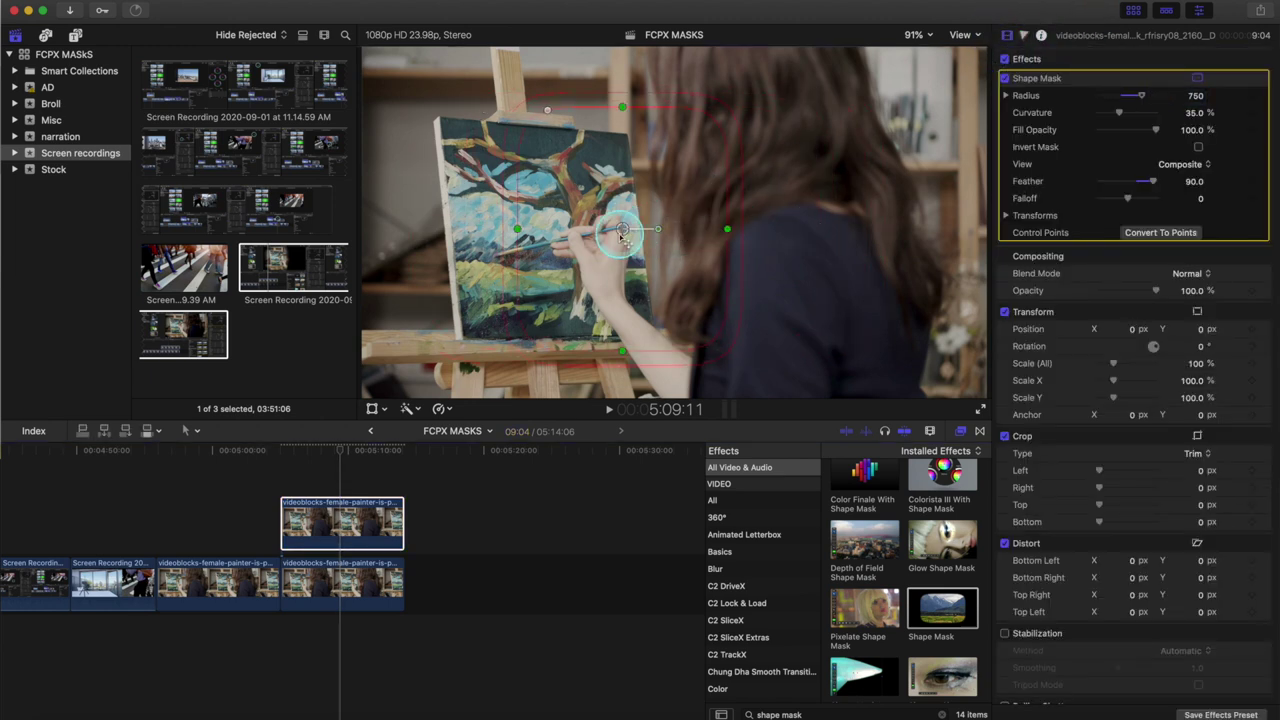
{"action": "left_click_drag", "start_coordinate": [600, 237], "coordinate": [584, 242]}
{"action": "left_click_drag", "start_coordinate": [685, 314], "coordinate": [745, 317]}
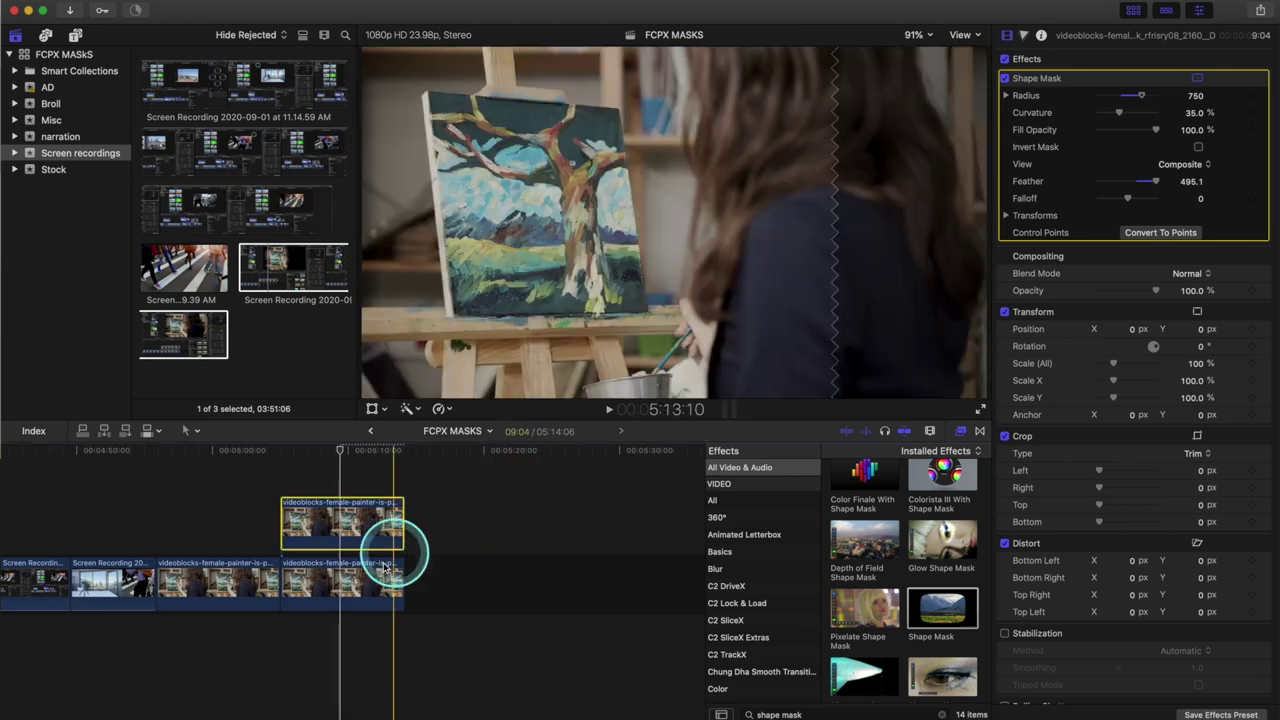
Temporarily disable the lower female-painter clip to check the masked area of the copy above, and re-enable it.
{"action": "left_click", "coordinate": [356, 590]}
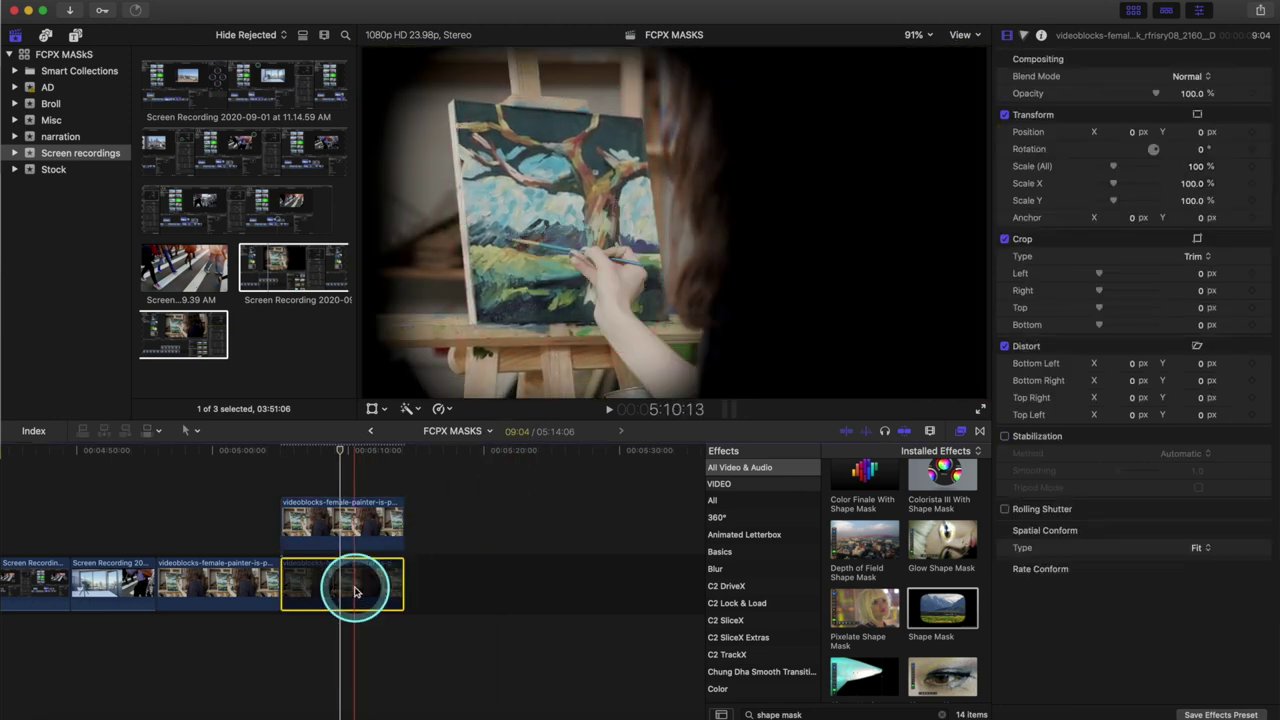
{"action": "key", "text": "v"}
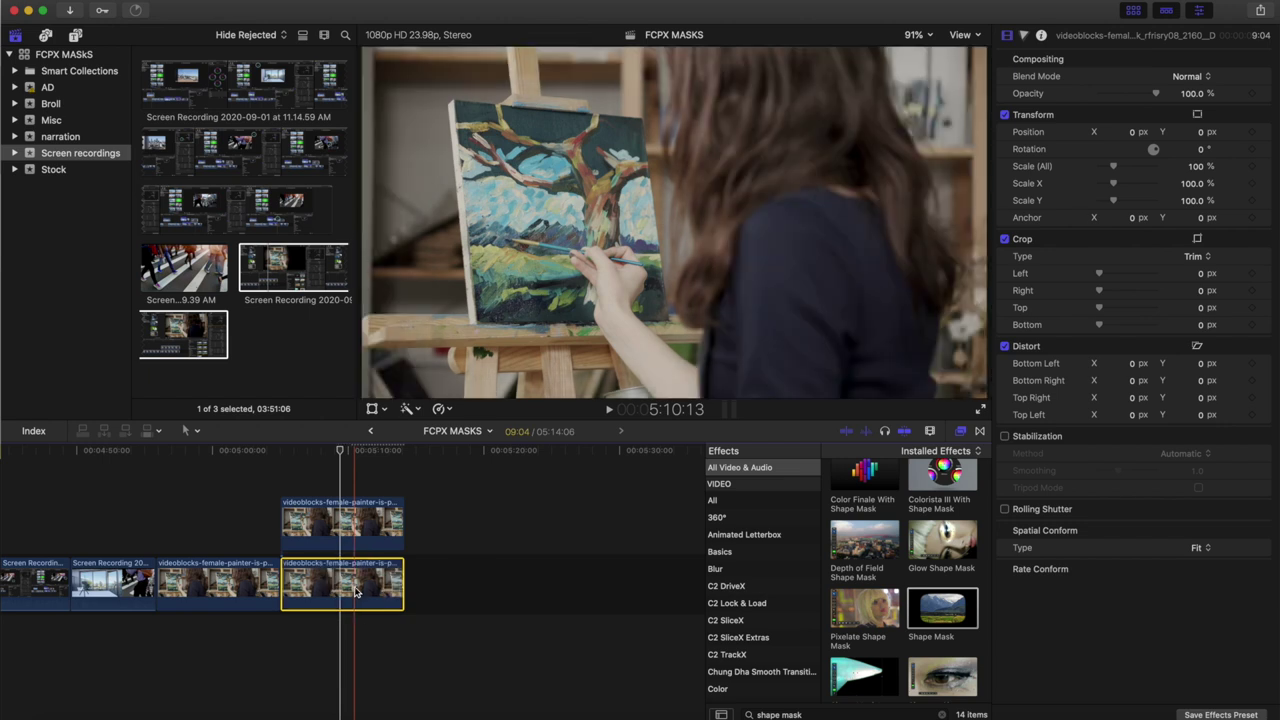
Search the effects for "sharpen", apply Sharpen to the upper female-painter clip, and keep its Amount at 2.5.
{"action": "left_click", "coordinate": [340, 522]}
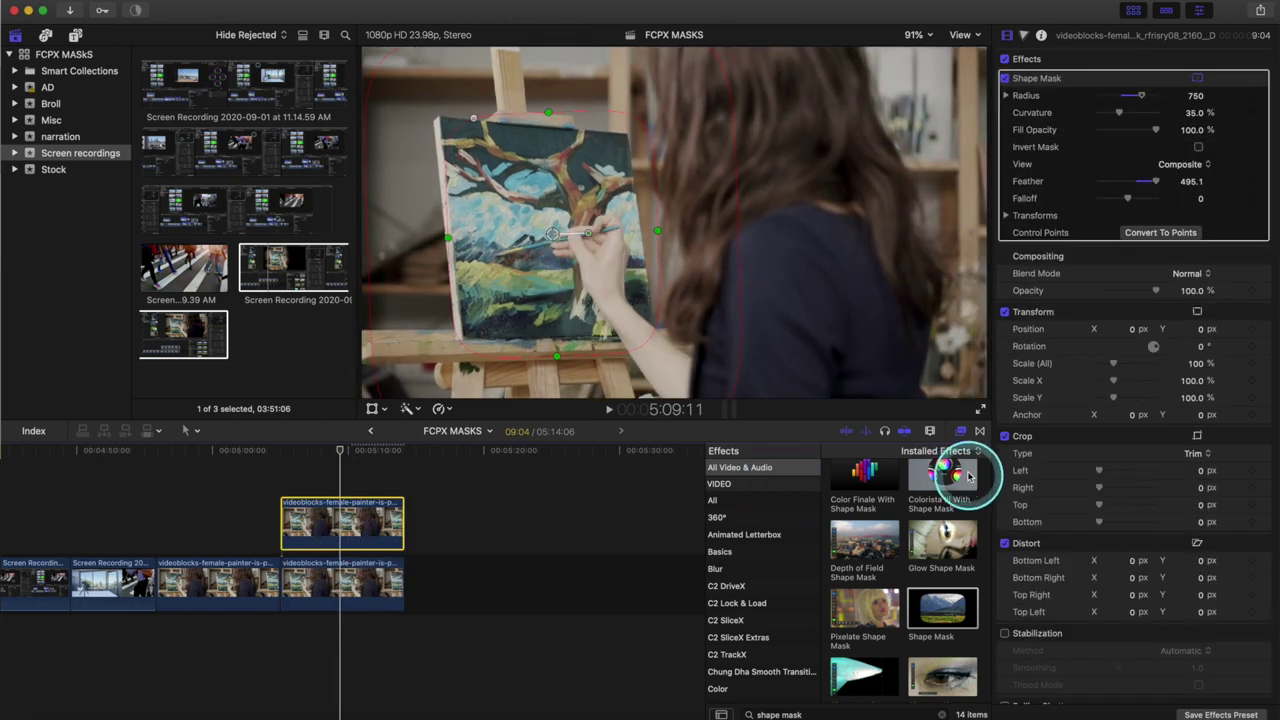
{"action": "left_click", "coordinate": [942, 714]}
{"action": "type", "text": "sharpen"}
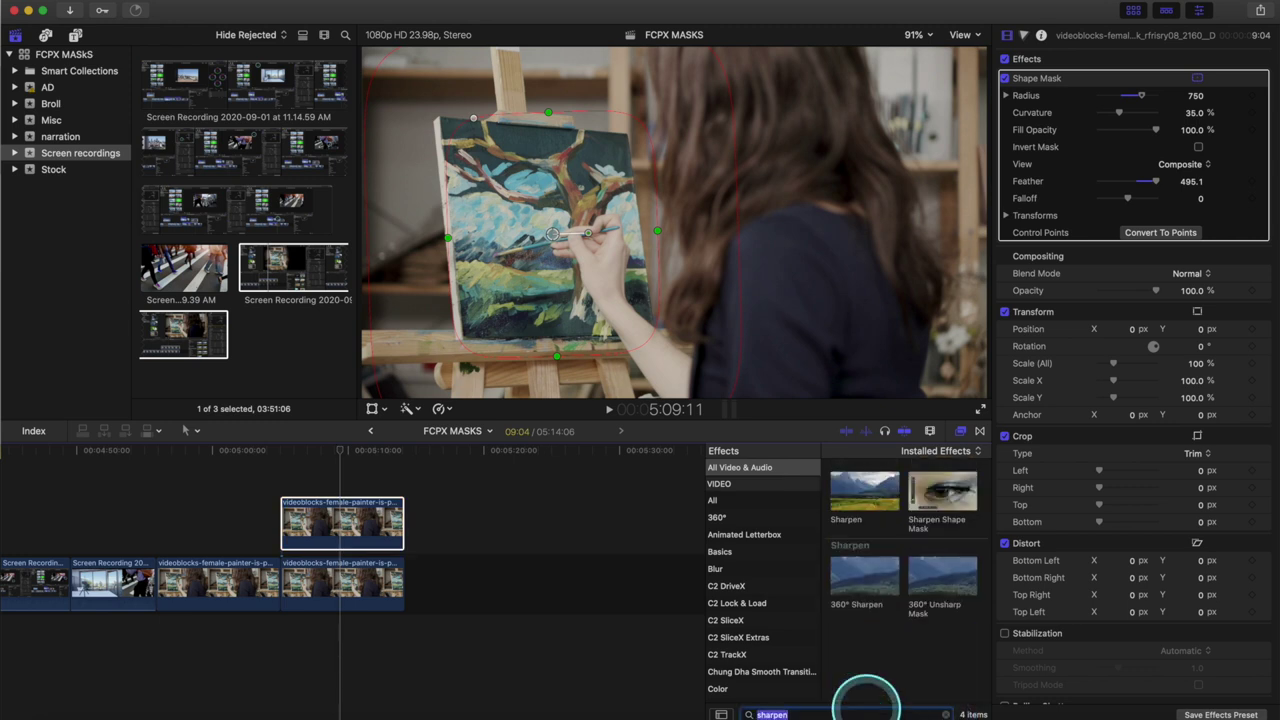
{"action": "left_click_drag", "start_coordinate": [869, 503], "coordinate": [351, 509]}
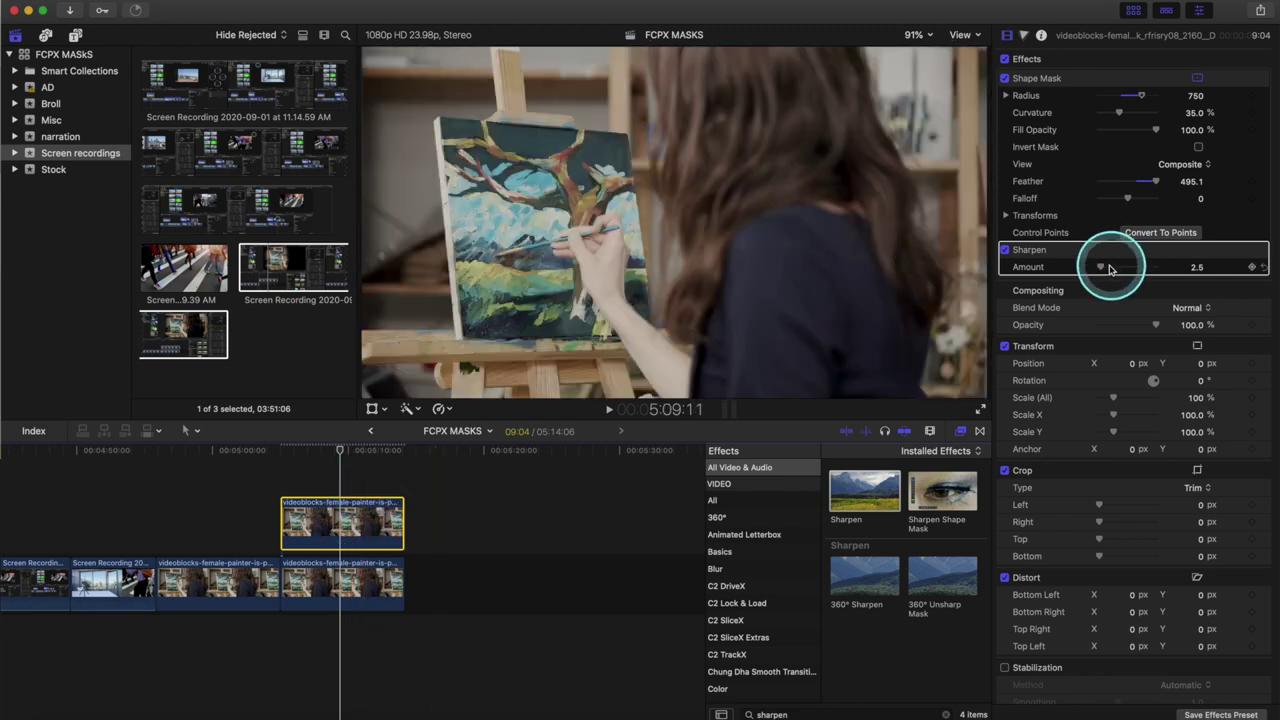
{"action": "mouse_move", "coordinate": [1100, 270]}
{"action": "left_mouse_down"}
{"action": "mouse_move", "coordinate": [1132, 270]}
{"action": "mouse_move", "coordinate": [1087, 268]}
{"action": "mouse_move", "coordinate": [1101, 270]}
{"action": "left_mouse_up"}
{"action": "left_click", "coordinate": [1195, 268]}
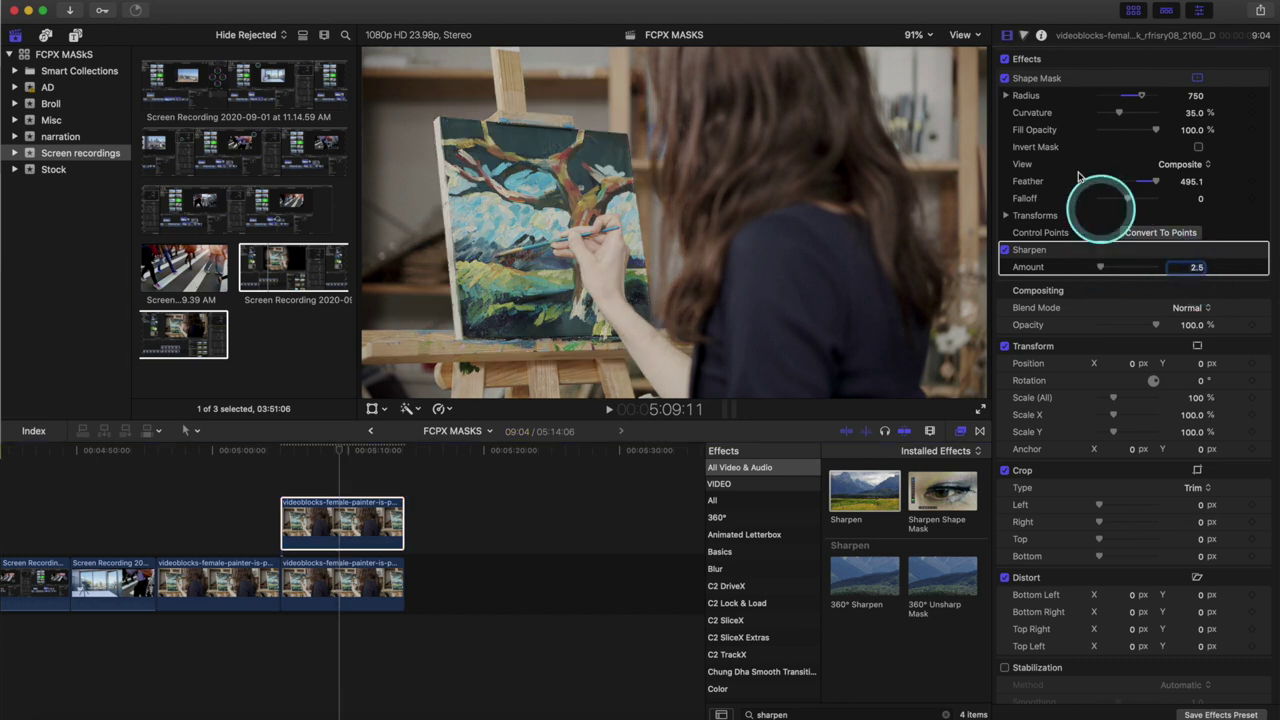
Raise the Master saturation slightly on the upper female-painter clip, and lower the Master brightness slightly on the lower clip with Color Wheels.
{"action": "left_click", "coordinate": [1024, 36]}
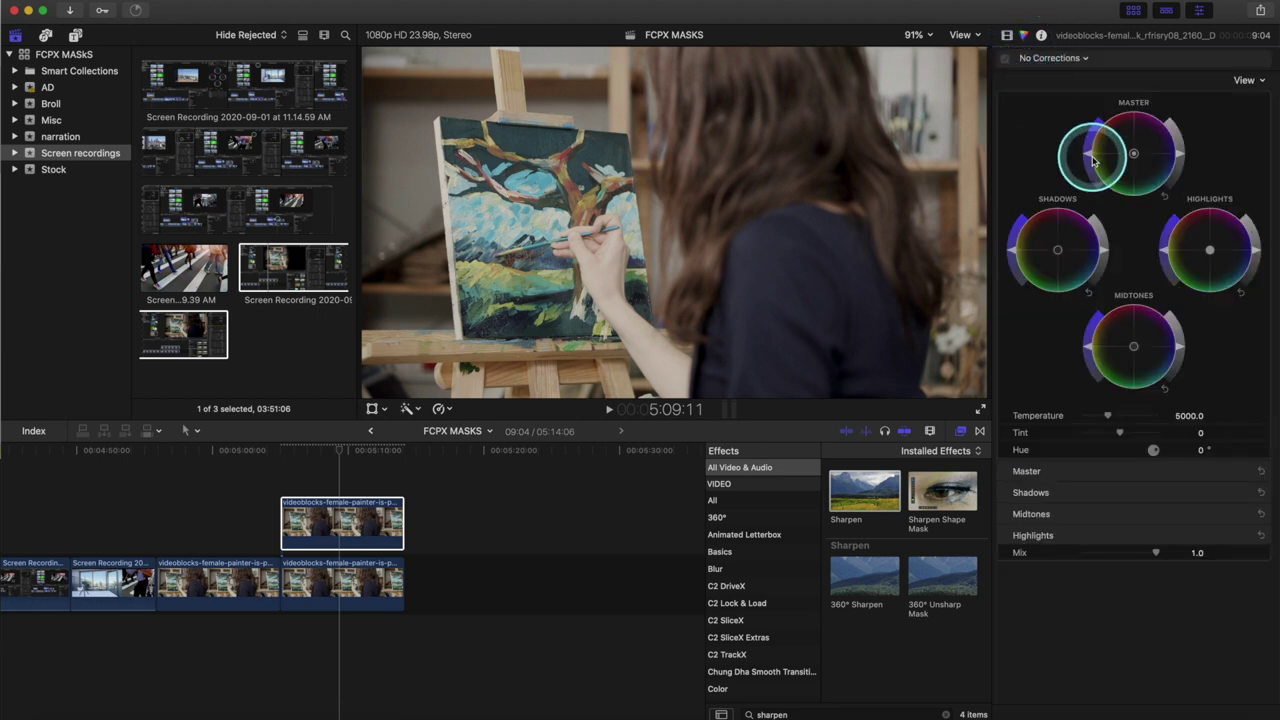
{"action": "left_click_drag", "start_coordinate": [1095, 152], "coordinate": [1091, 147]}
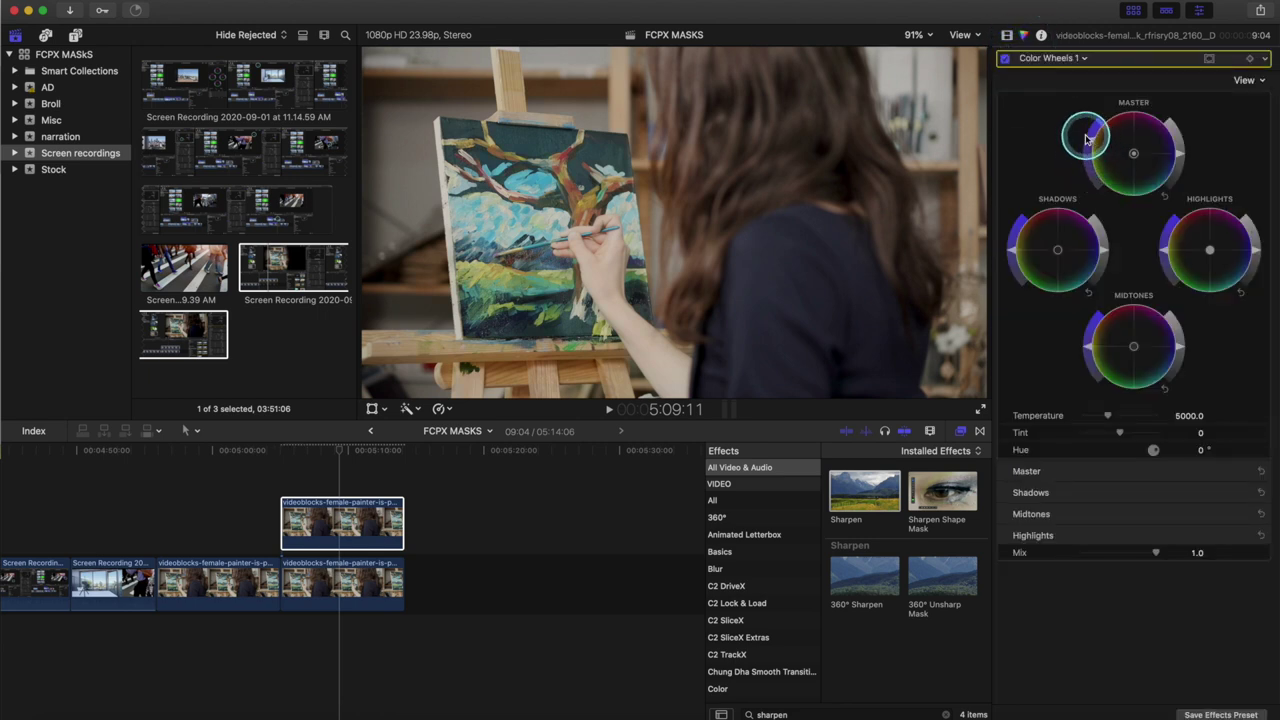
{"action": "left_click", "coordinate": [351, 580]}
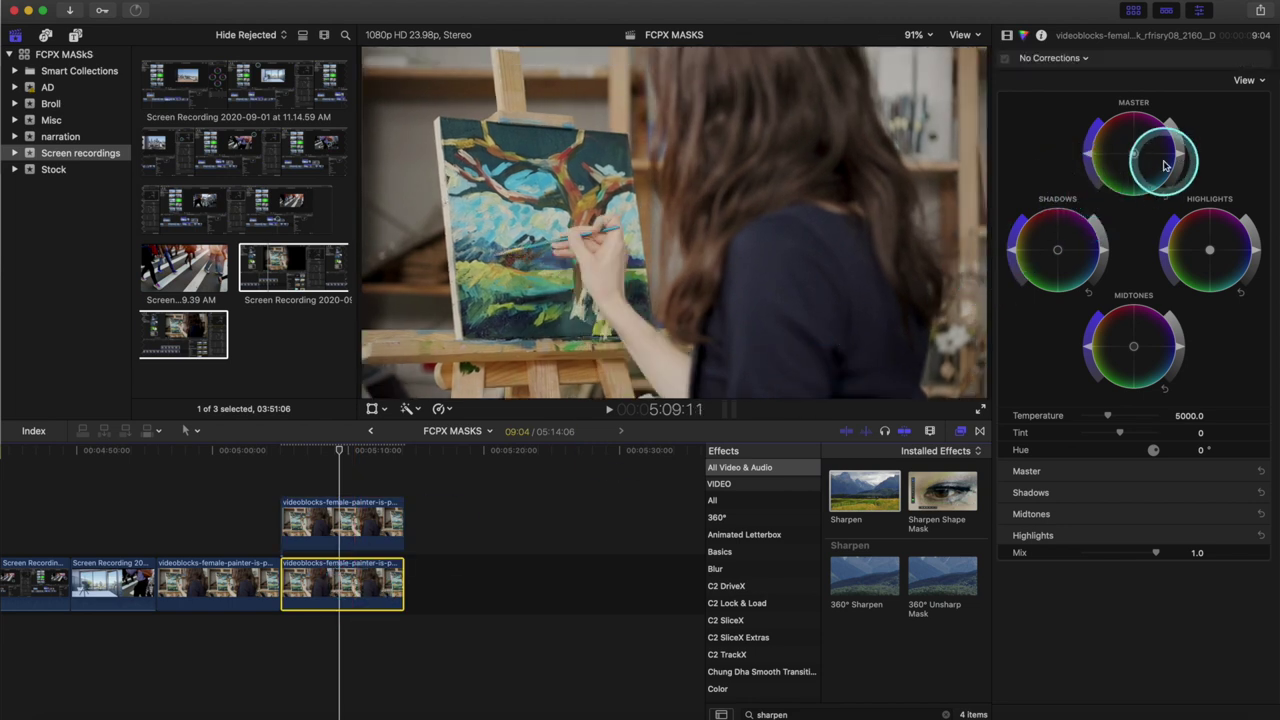
{"action": "left_click_drag", "start_coordinate": [1180, 160], "coordinate": [1166, 161]}
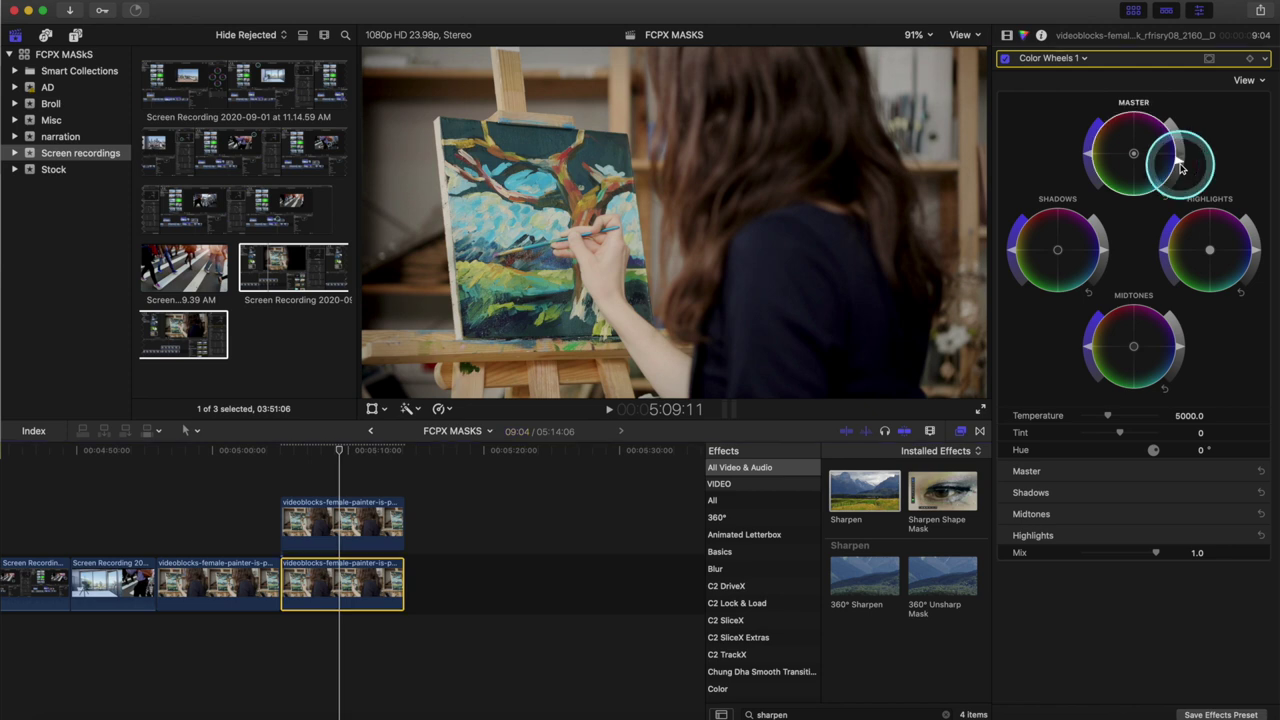
Add Color Curves to the lower female-painter clip, lift the luma black point slightly, and add a luma control point in the shadows.
{"action": "left_click", "coordinate": [1064, 60]}
{"action": "left_click", "coordinate": [1078, 143]}
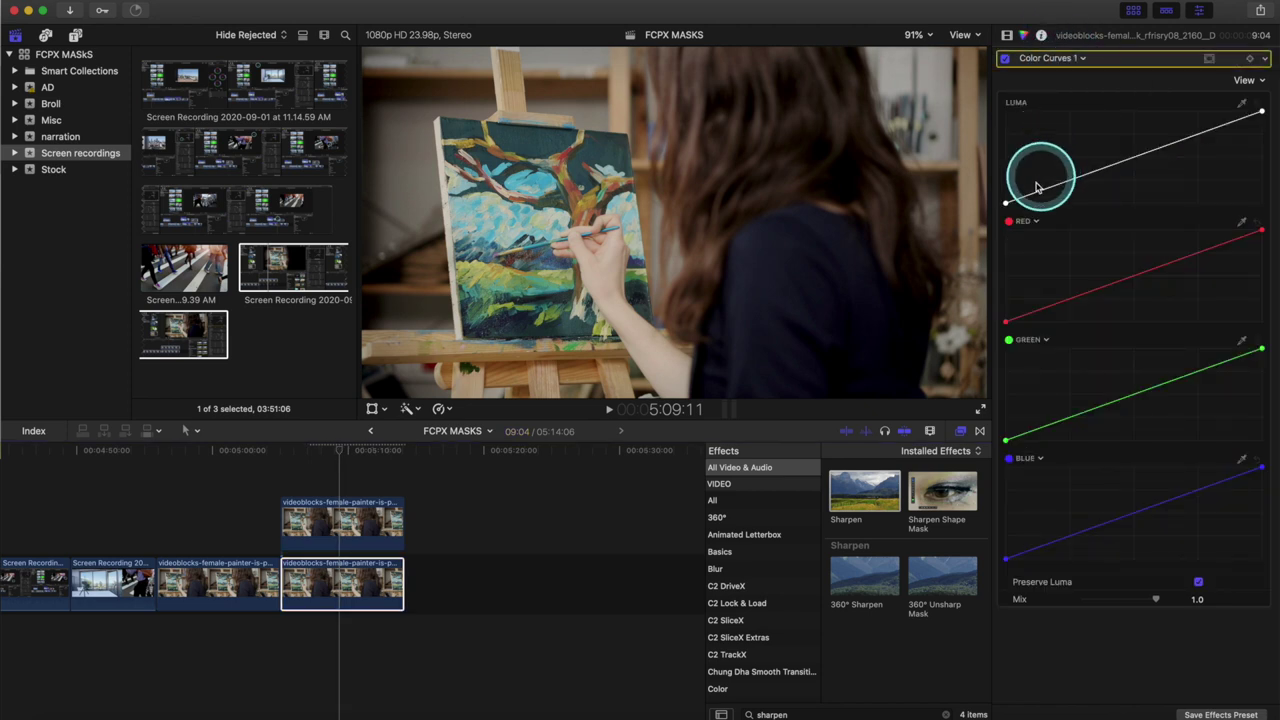
{"action": "left_click_drag", "start_coordinate": [1006, 203], "coordinate": [1007, 198]}
{"action": "left_click", "coordinate": [1040, 190]}
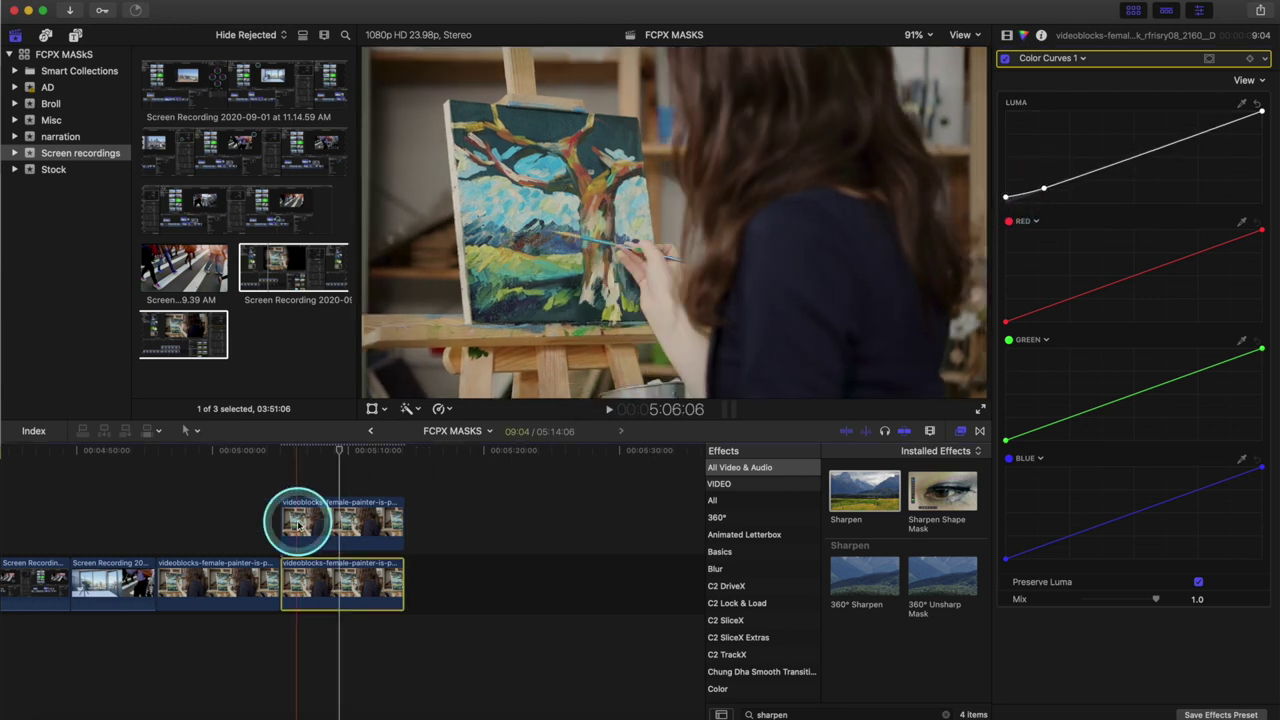
Apply the Gaussian blur effect to the lower female-painter clip and reduce its Amount.
{"action": "left_click", "coordinate": [336, 582]}
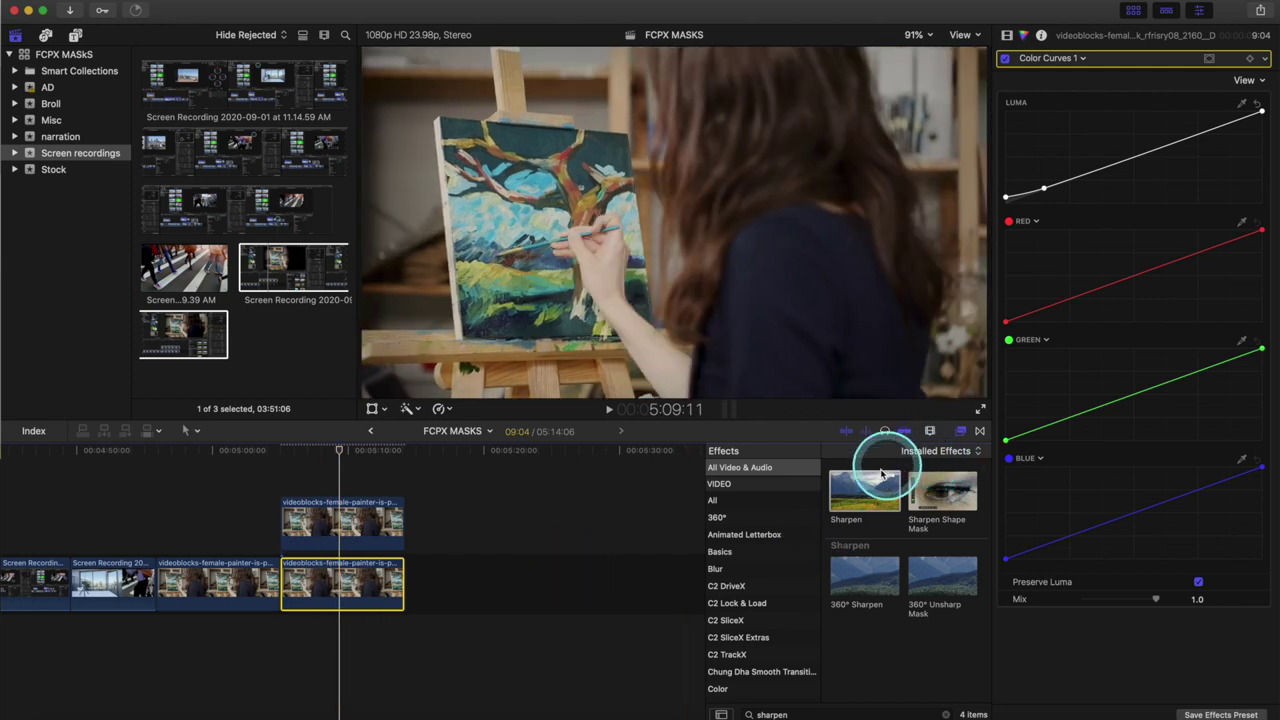
{"action": "left_click", "coordinate": [716, 568]}
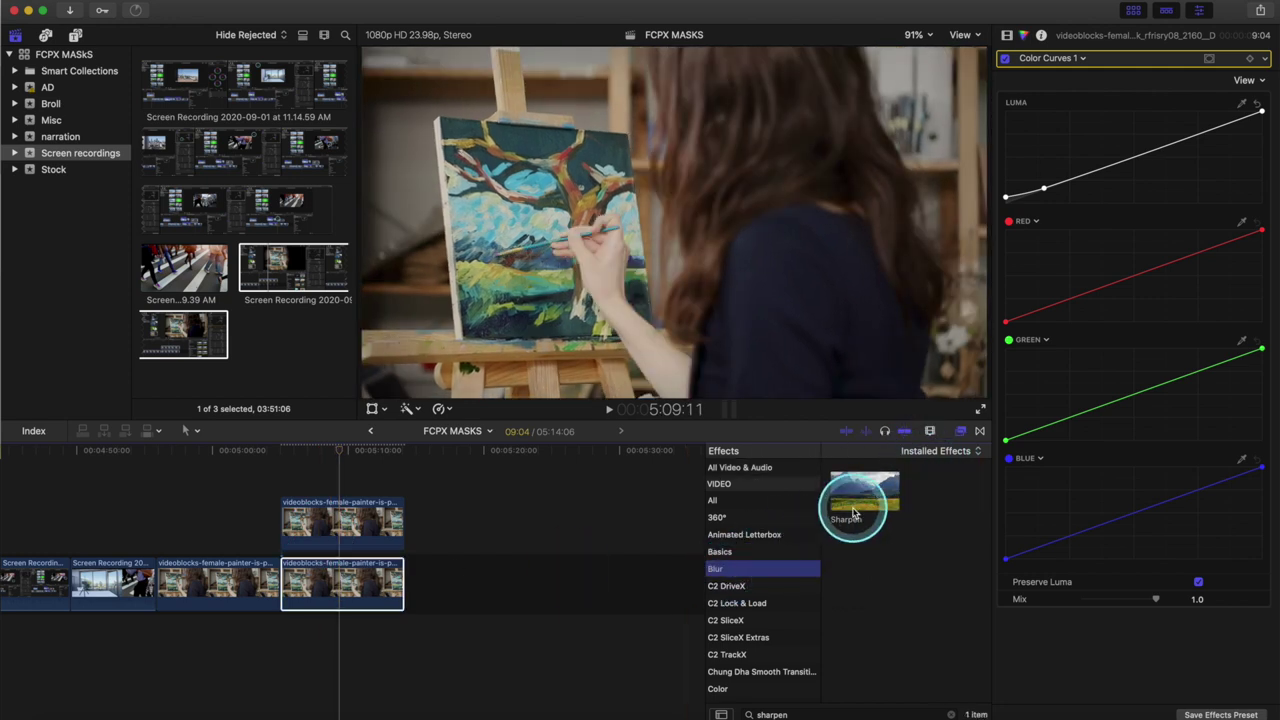
{"action": "left_click", "coordinate": [951, 714]}
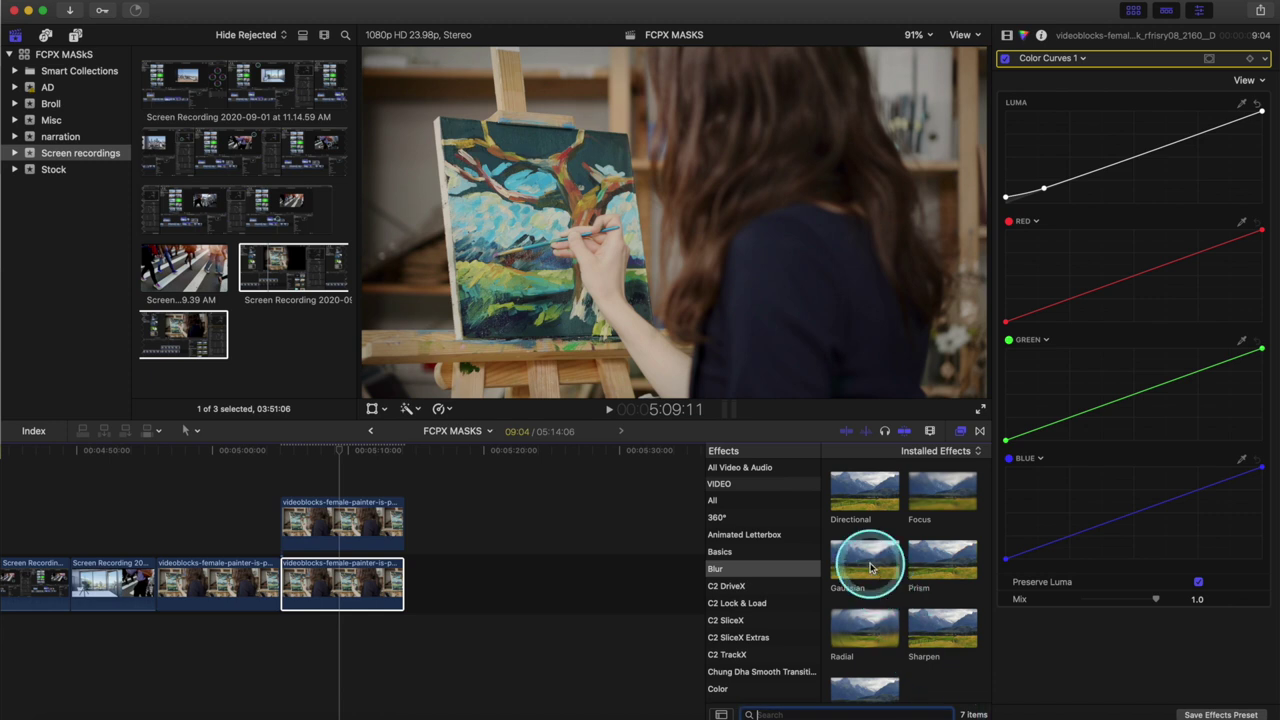
{"action": "mouse_move", "coordinate": [866, 557]}
{"action": "left_mouse_down"}
{"action": "mouse_move", "coordinate": [366, 598]}
{"action": "mouse_move", "coordinate": [345, 584]}
{"action": "left_mouse_up"}
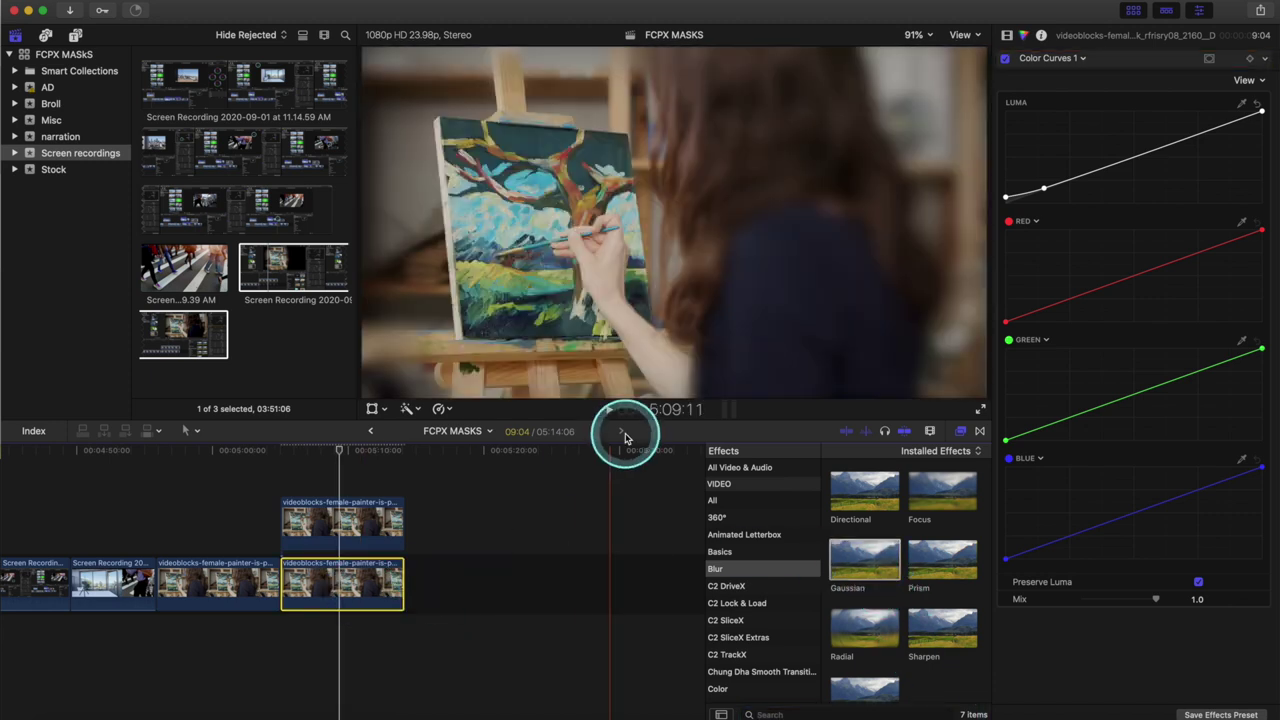
{"action": "left_click", "coordinate": [1008, 36]}
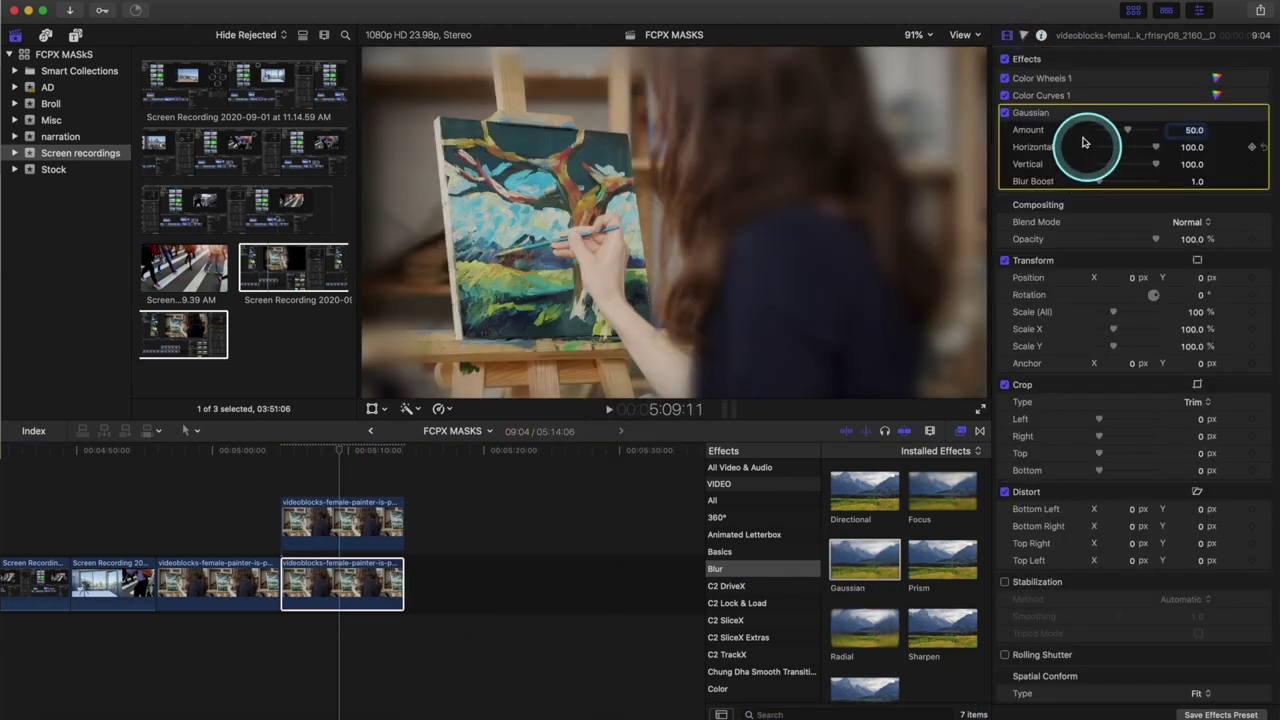
{"action": "mouse_move", "coordinate": [1128, 131]}
{"action": "left_mouse_down"}
{"action": "mouse_move", "coordinate": [1095, 133]}
{"action": "mouse_move", "coordinate": [1109, 134]}
{"action": "left_mouse_up"}
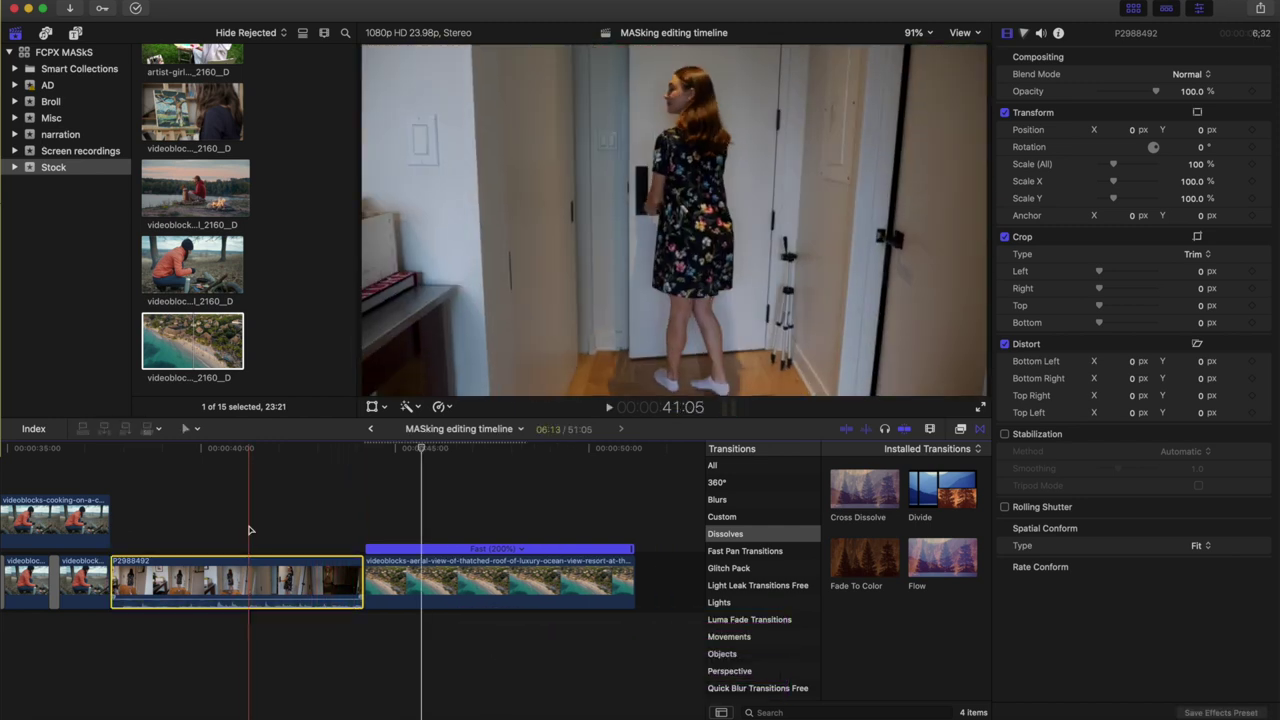
Lift clip P2988492 above the primary storyline, shift the aerial beach clip beneath it to start at about 41:04, and delete the trailing gap.
{"action": "left_click_drag", "start_coordinate": [245, 580], "coordinate": [237, 533]}
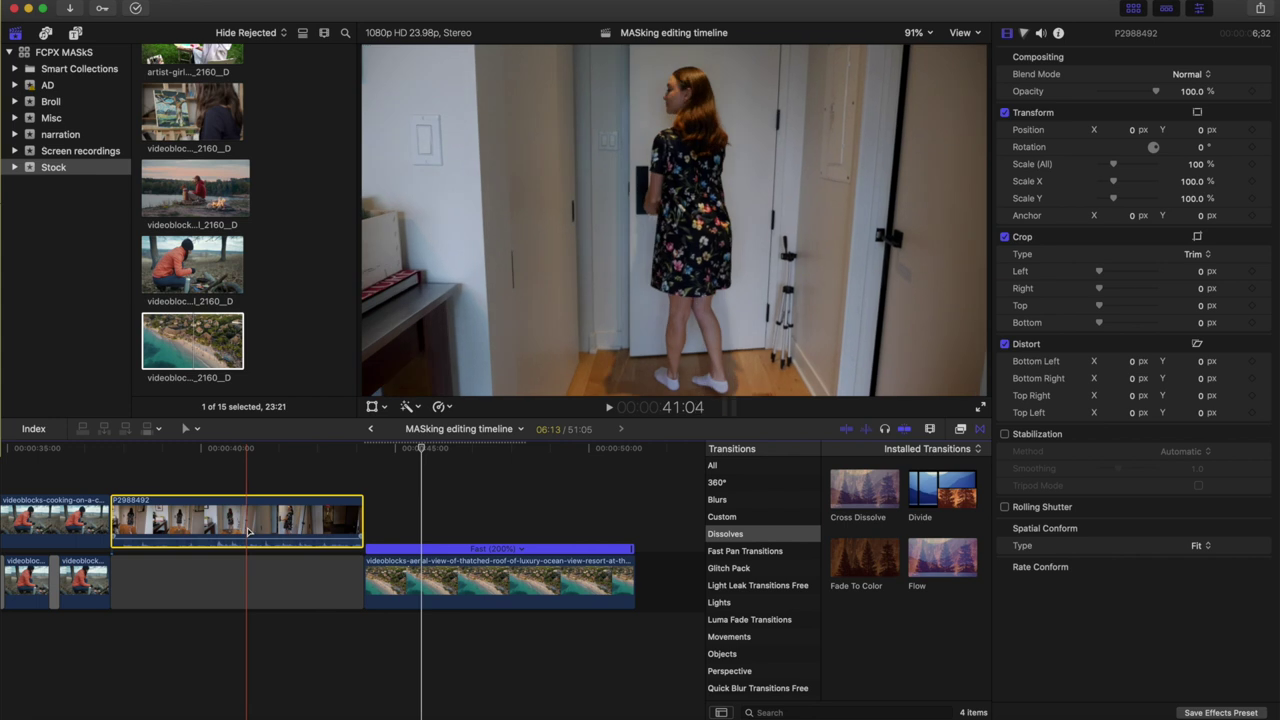
{"action": "left_click_drag", "start_coordinate": [422, 570], "coordinate": [306, 570]}
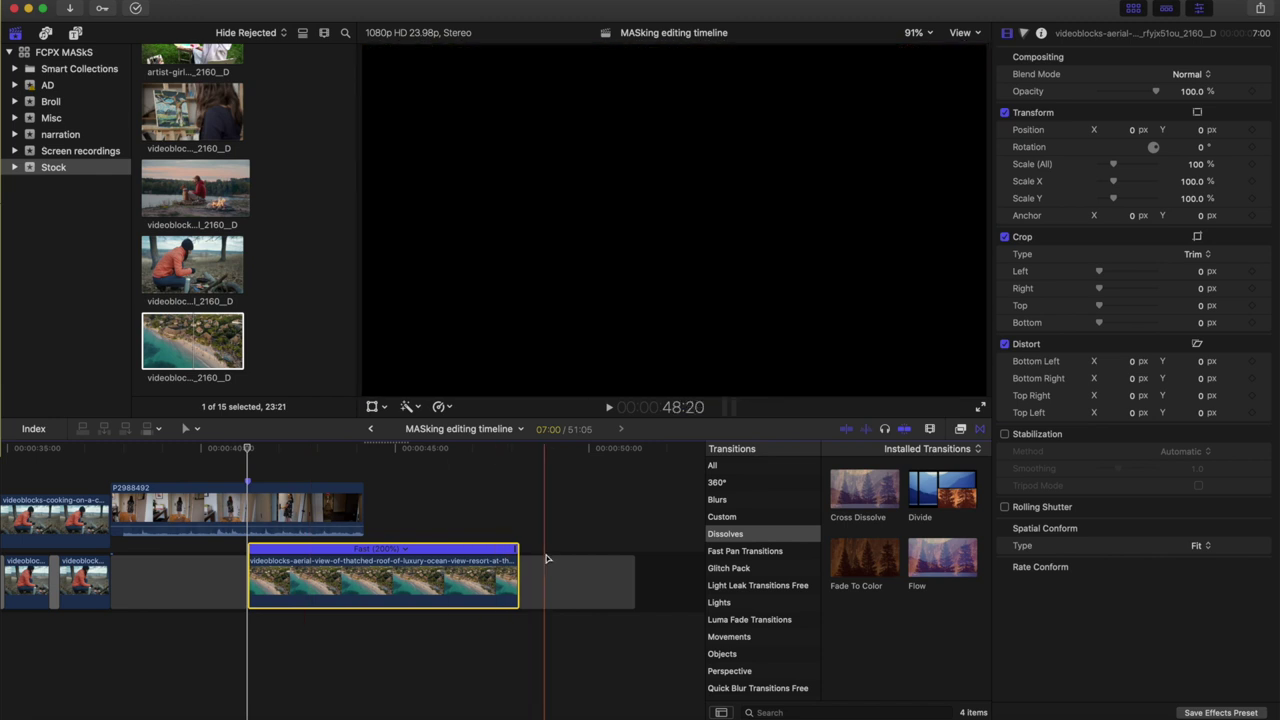
{"action": "left_click", "coordinate": [551, 569]}
{"action": "key", "text": "Delete"}
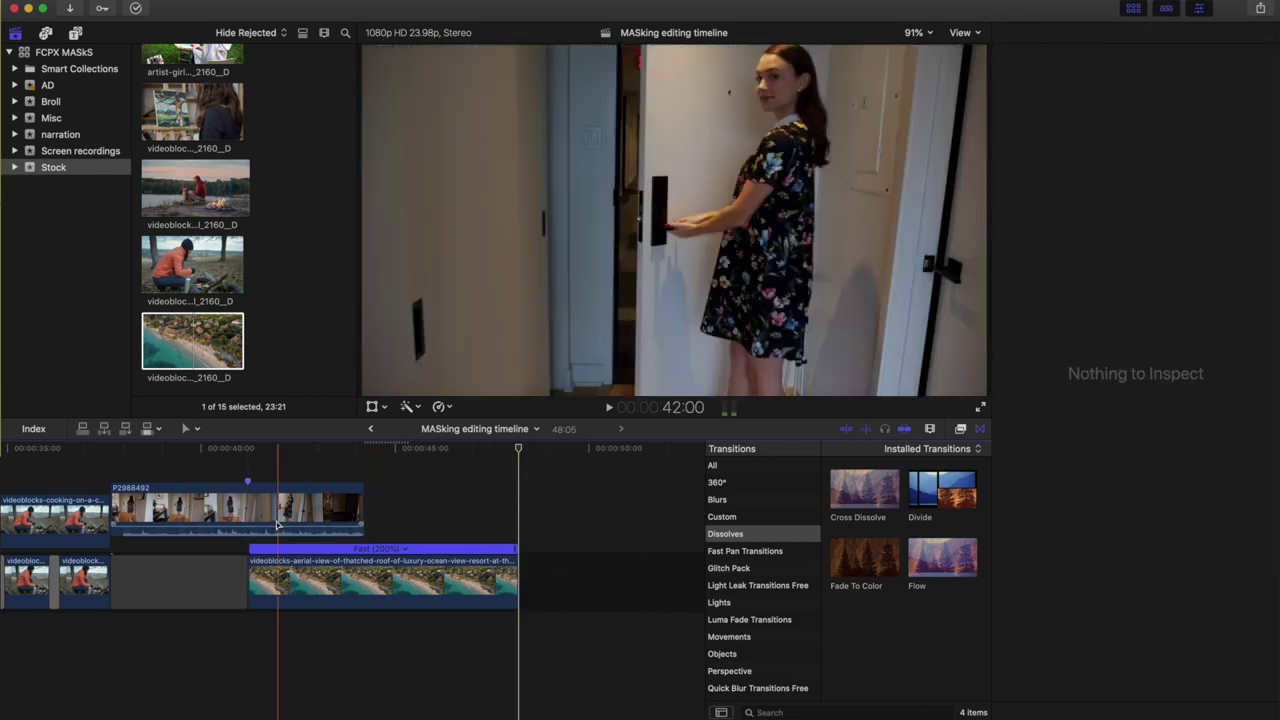
Search the effects for "draw", apply Draw Mask to clip P2988492, and split the clip at 41:05.
{"action": "left_click", "coordinate": [252, 517]}
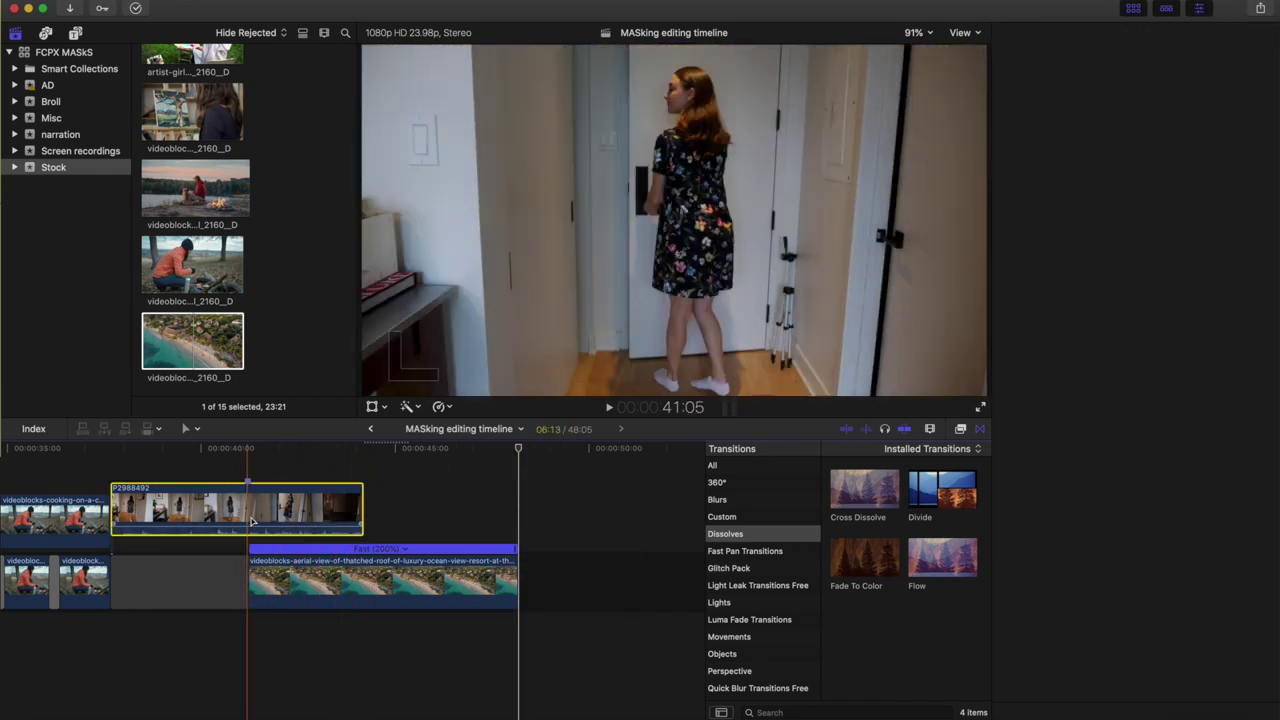
{"action": "left_click", "coordinate": [960, 428]}
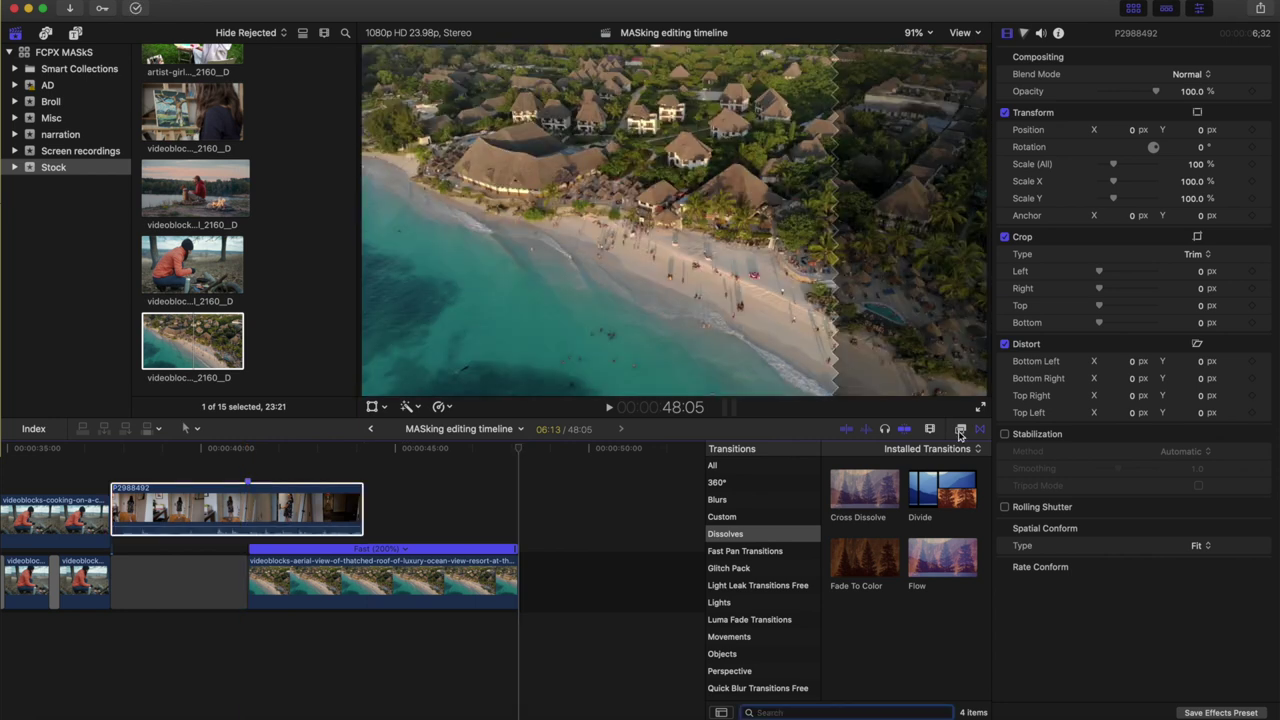
{"action": "type", "text": "draw"}
{"action": "left_click_drag", "start_coordinate": [865, 489], "coordinate": [250, 500]}
{"action": "left_click", "coordinate": [250, 476]}
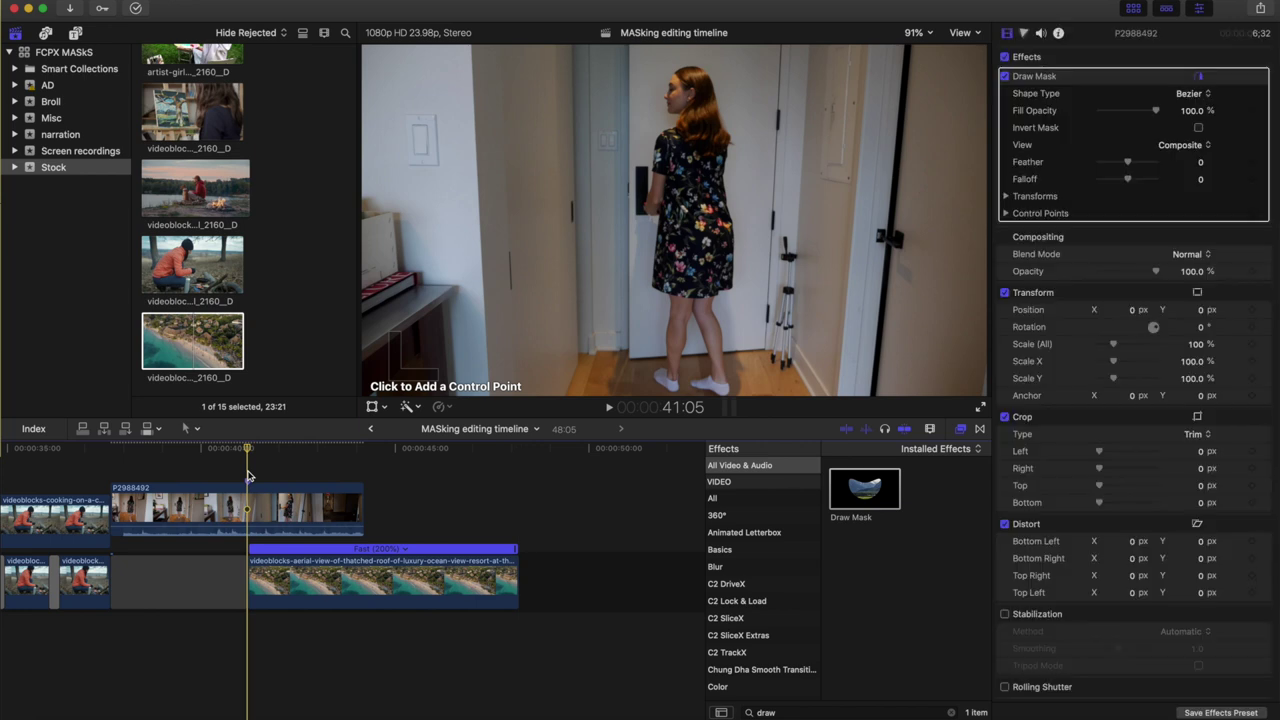
{"action": "left_click", "coordinate": [249, 491]}
{"action": "key", "text": "super+b"}
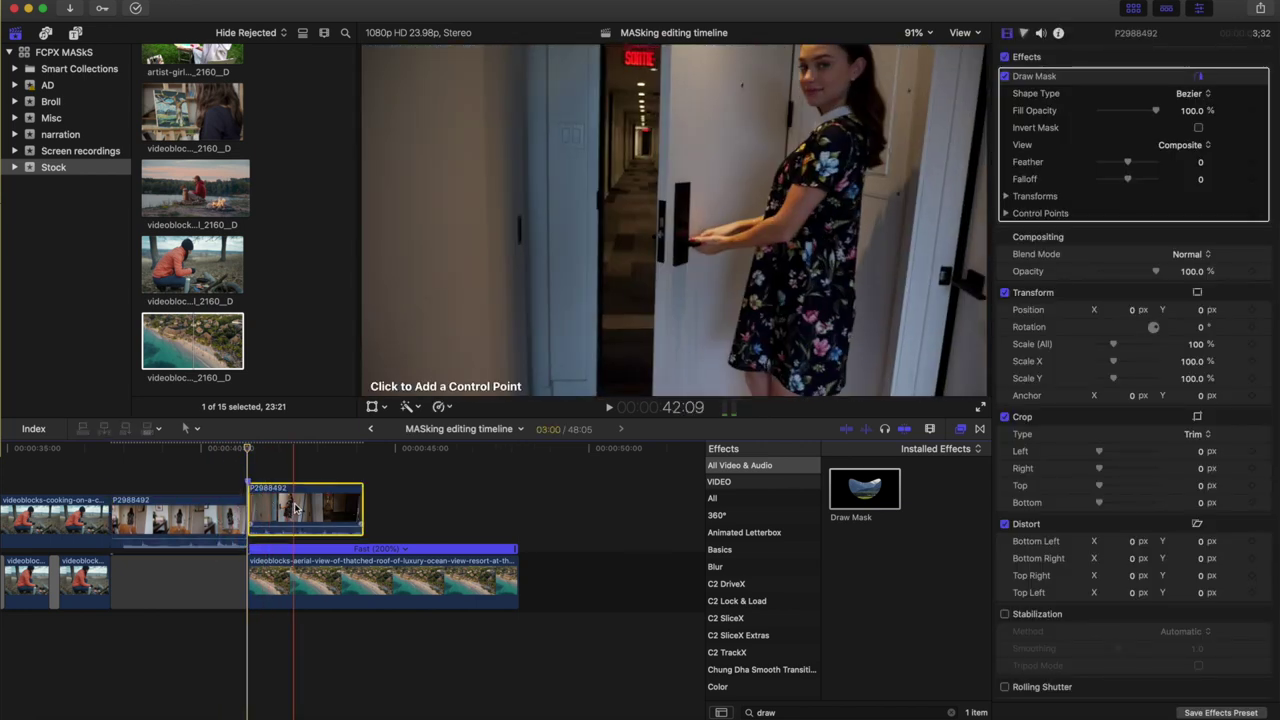
{"action": "left_click", "coordinate": [913, 33]}
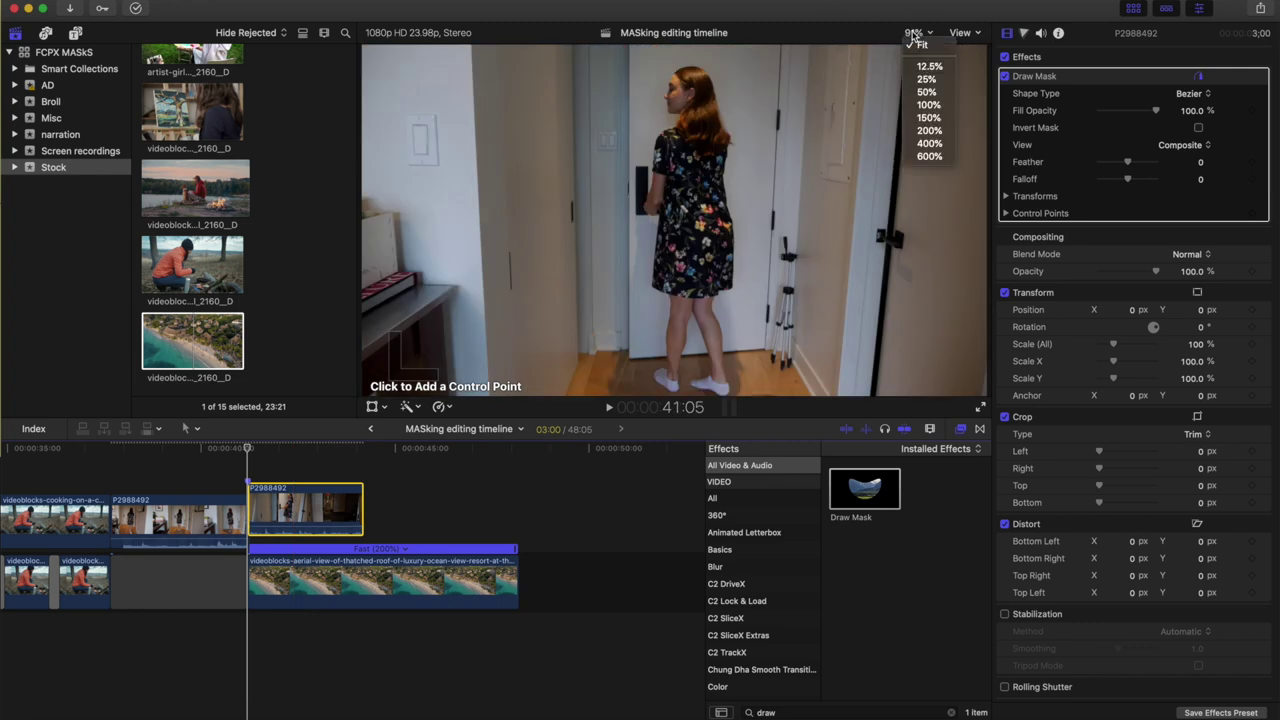
{"action": "left_click", "coordinate": [926, 92]}
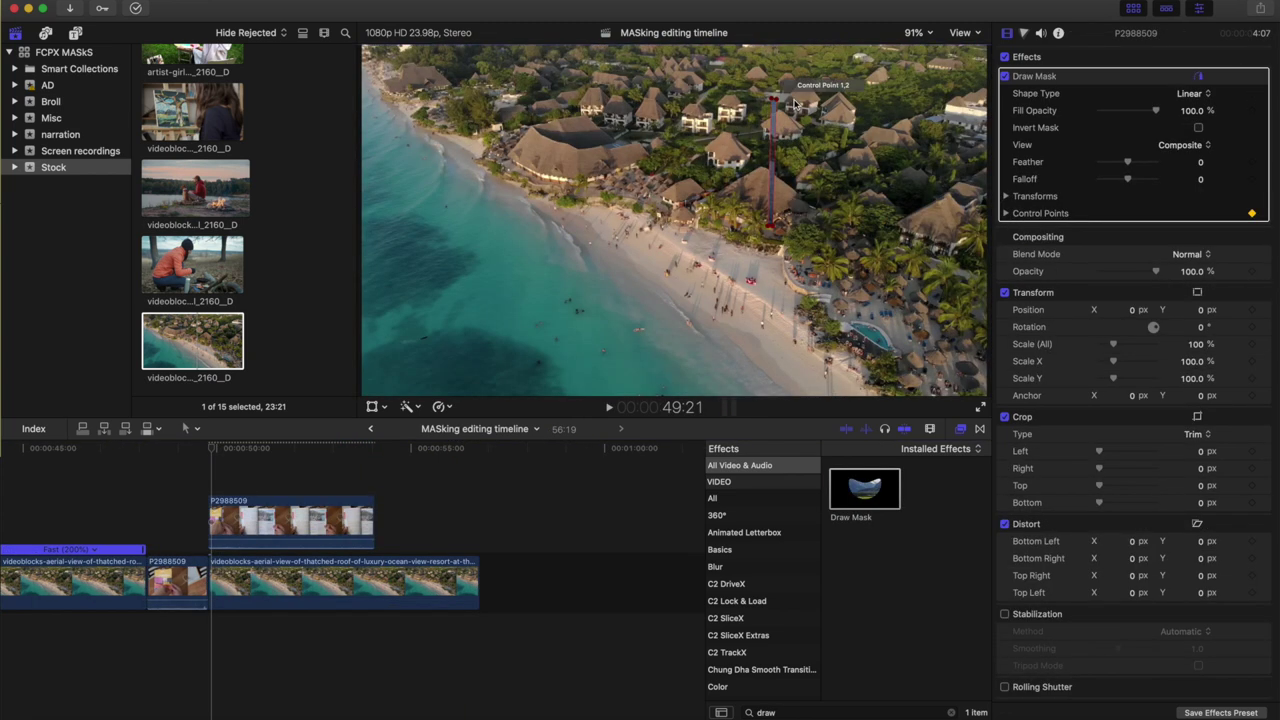
Invert the Draw Mask on the upper book clip P2988509 and set its starting Transform keyframes at 52:16.
{"action": "left_click", "coordinate": [1199, 128]}
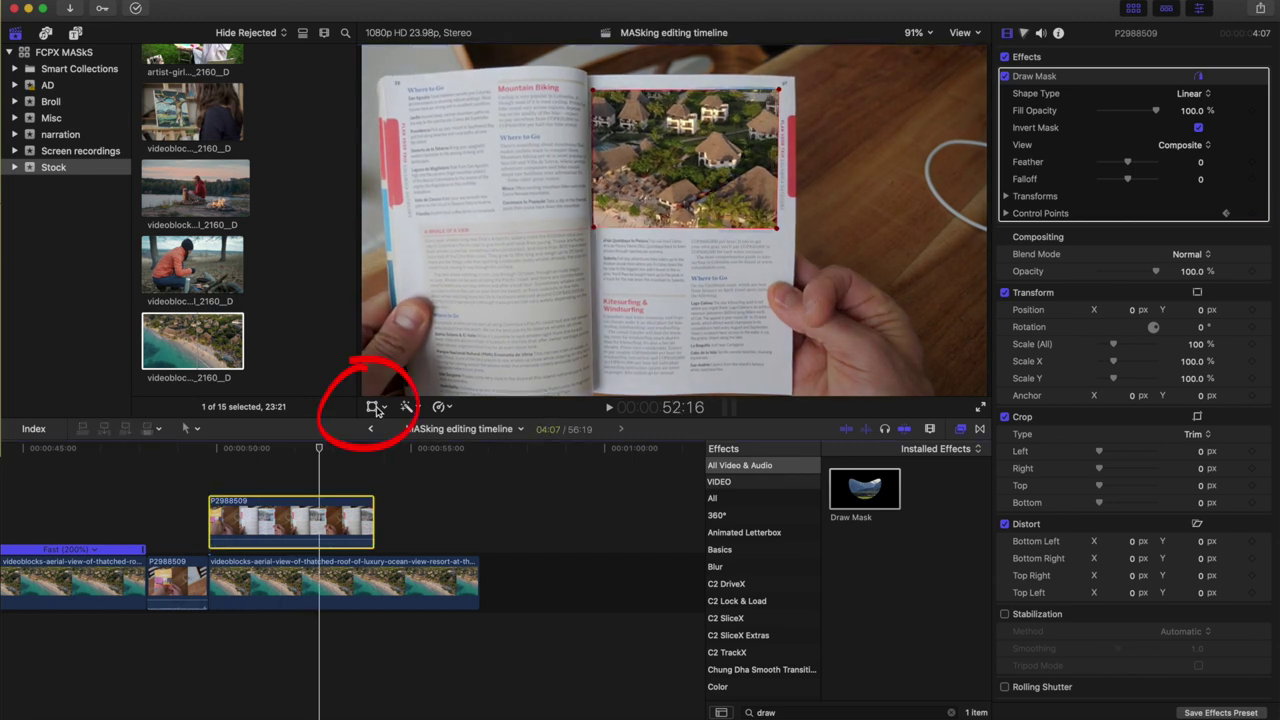
{"action": "left_click", "coordinate": [373, 408]}
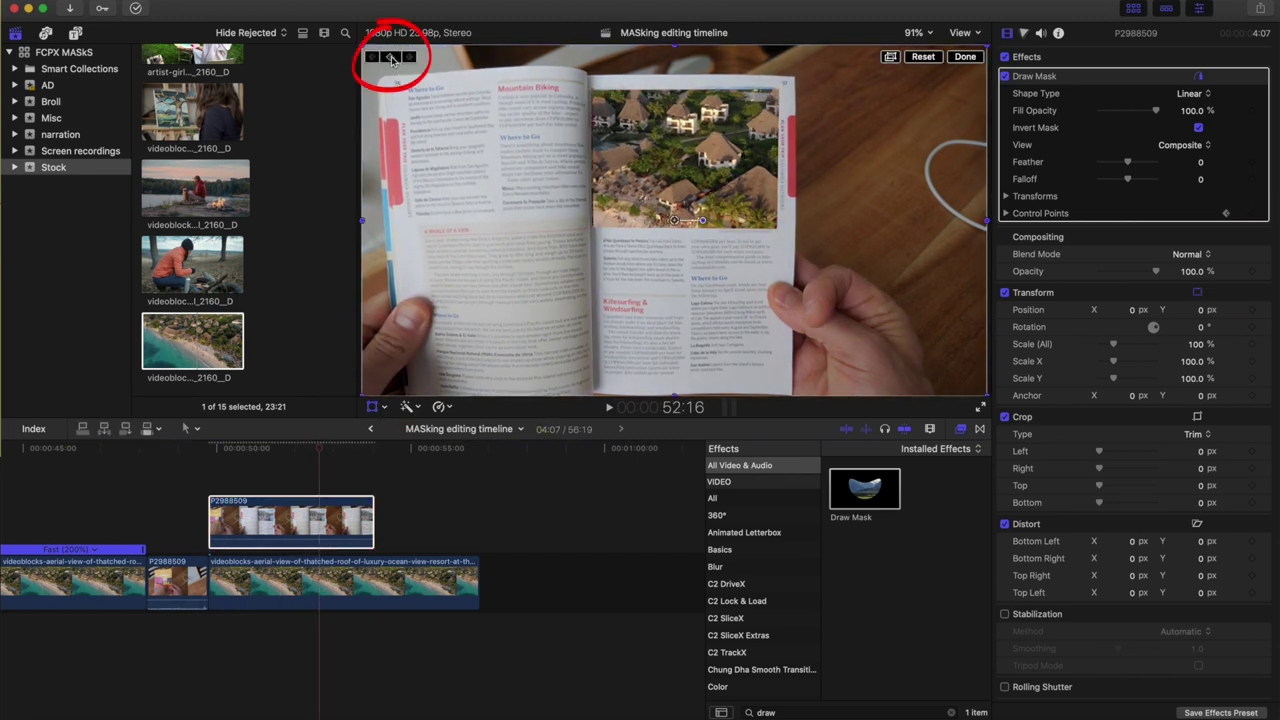
At 54:01 on the upper book clip, keyframe the scale at 346.63% and the position at X -122.0, Y -583.7 px.
{"action": "left_click", "coordinate": [370, 484]}
{"action": "left_click", "coordinate": [368, 510]}
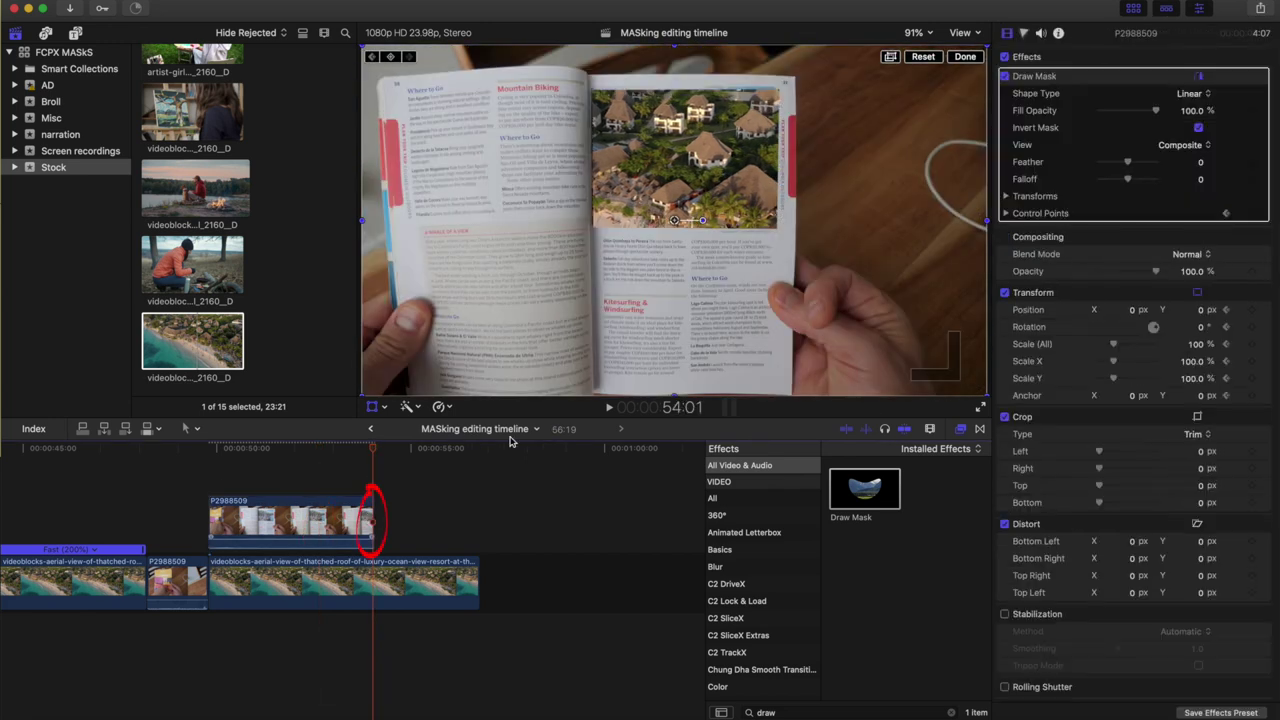
{"action": "left_click_drag", "start_coordinate": [985, 393], "coordinate": [1270, 700]}
{"action": "left_click_drag", "start_coordinate": [676, 220], "coordinate": [640, 402]}
{"action": "left_click", "coordinate": [916, 33]}
{"action": "left_click", "coordinate": [925, 69]}
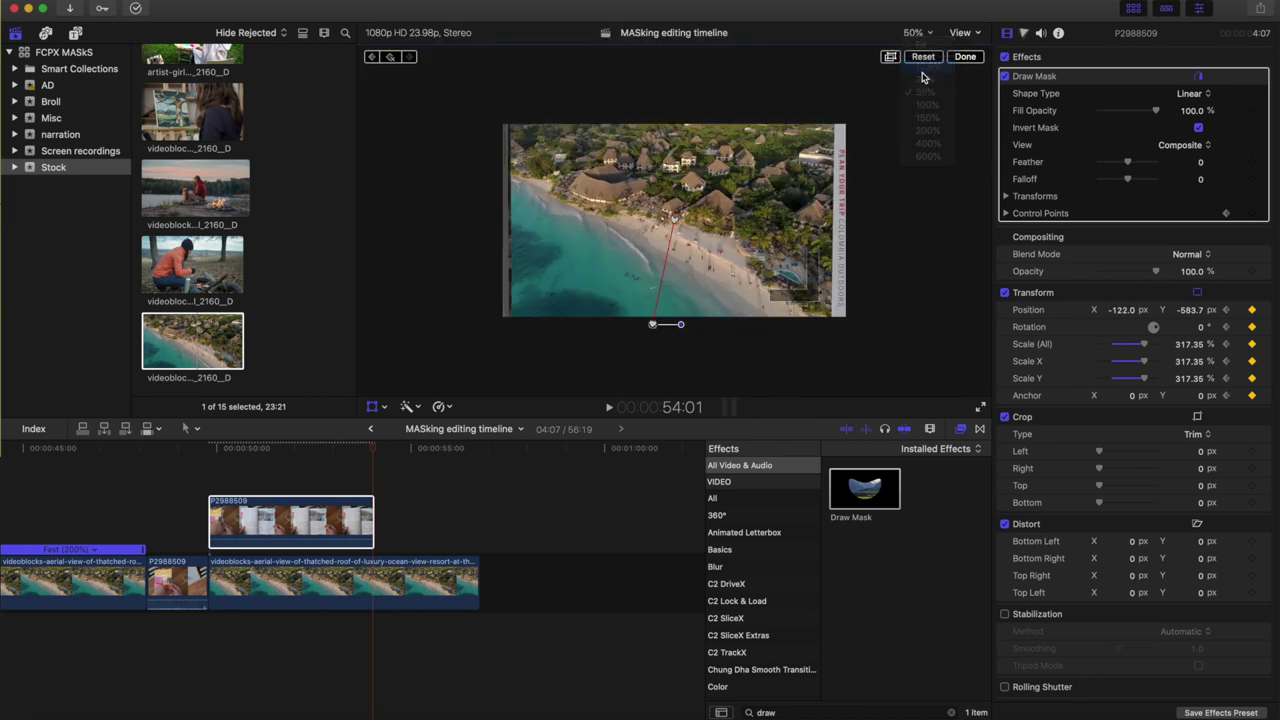
{"action": "left_click_drag", "start_coordinate": [802, 177], "coordinate": [818, 162]}
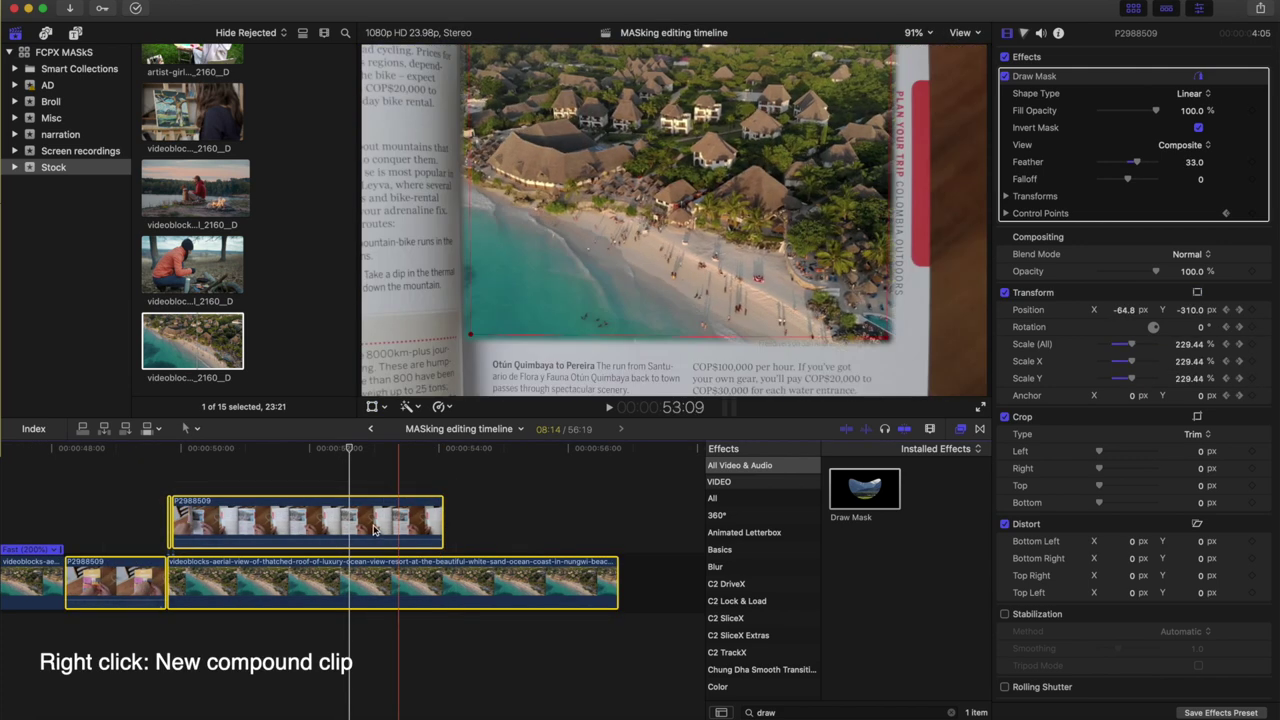
Combine the selected book clips and aerial beach clip into a new compound clip in the Misc event.
{"action": "right_click", "coordinate": [374, 530]}
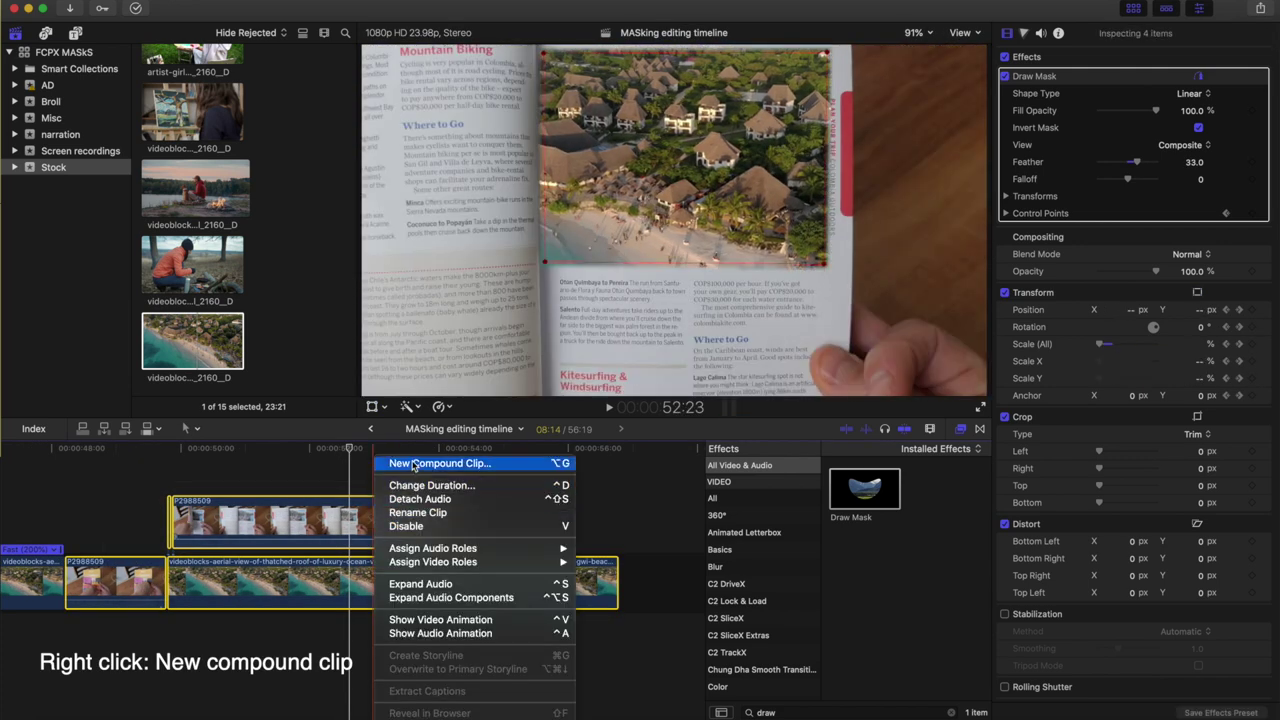
{"action": "left_click", "coordinate": [413, 464]}
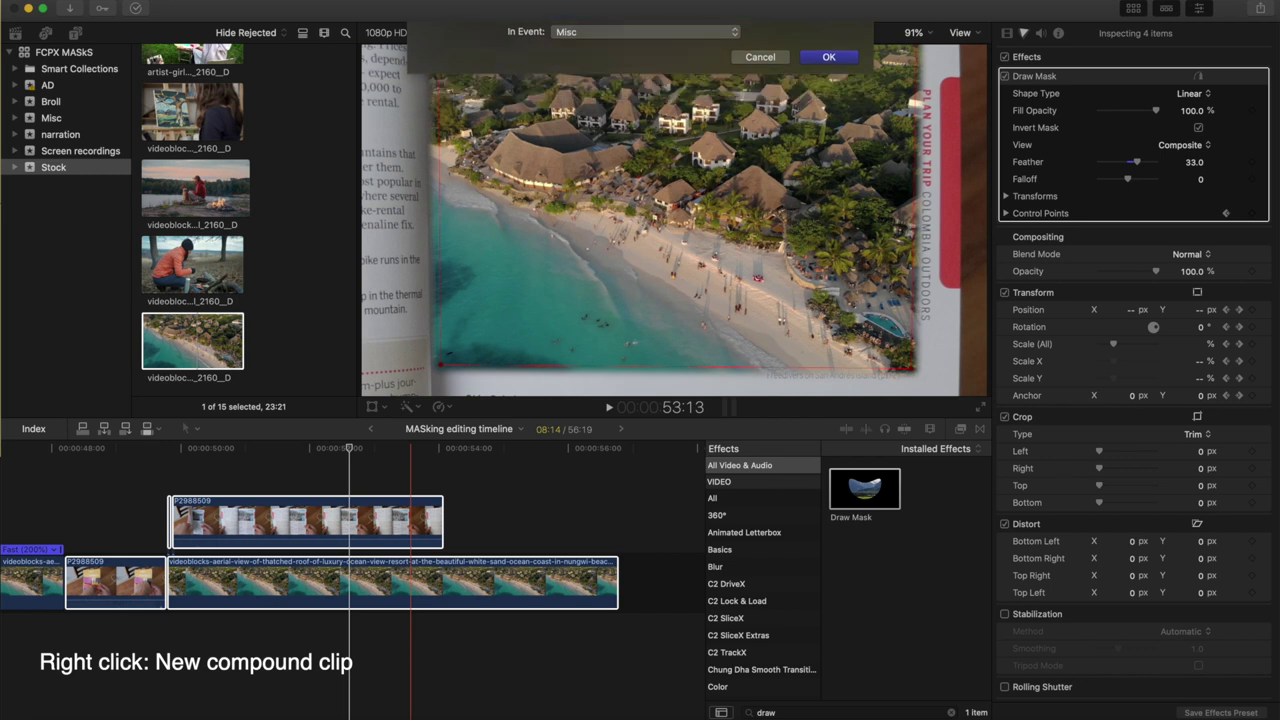
{"action": "key", "text": "Return"}
Apply an effect from the effects library to the new compound clip and play it back.
{"action": "left_click", "coordinate": [814, 714]}
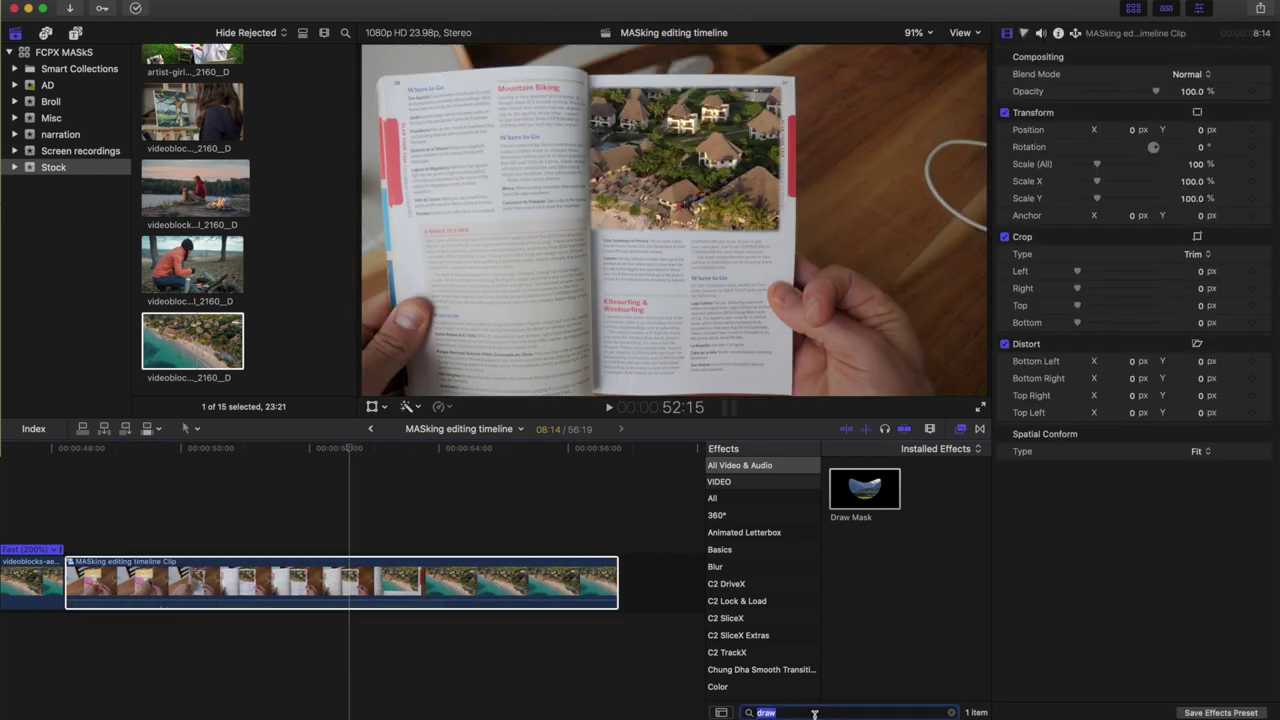
{"action": "left_click_drag", "start_coordinate": [866, 478], "coordinate": [410, 590]}
{"action": "key", "text": "space"}
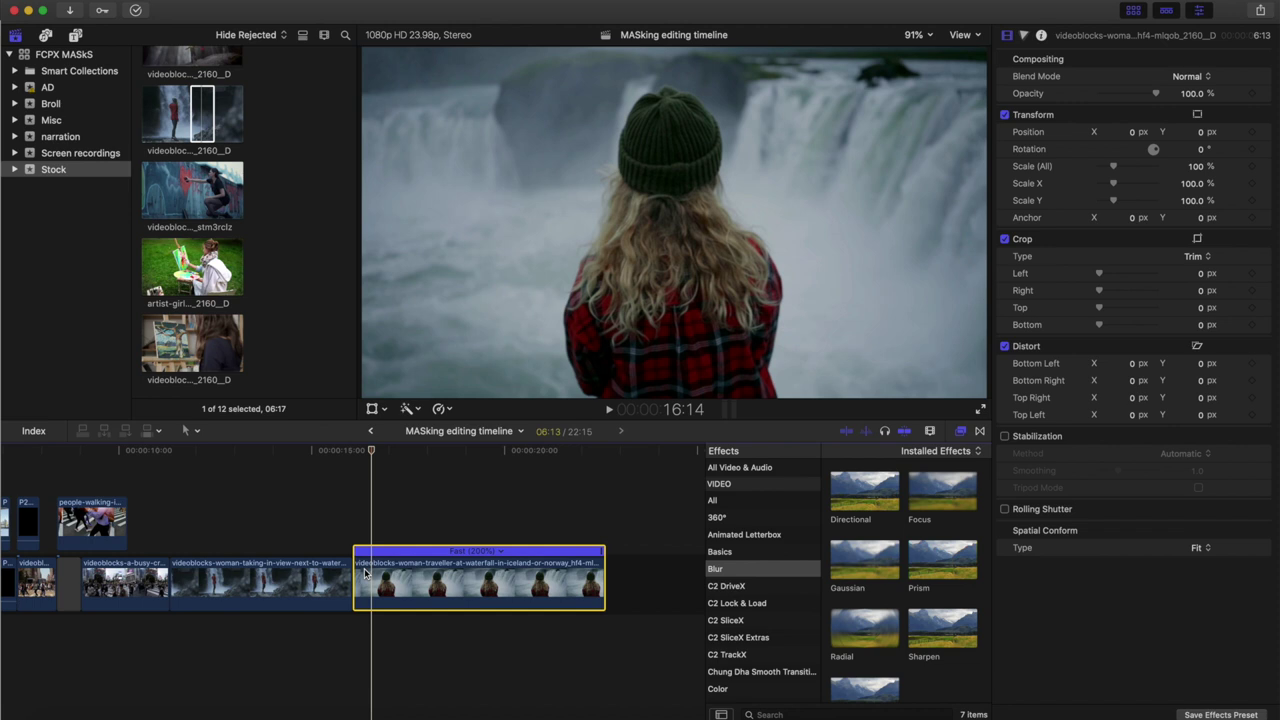
Step back to 16:09 in the woman-traveller waterfall clip and add a freeze frame there.
{"action": "key", "text": "Left"}
{"action": "key", "text": "Left"}
{"action": "key", "text": "Left"}
{"action": "key", "text": "Left"}
{"action": "key", "text": "Left"}
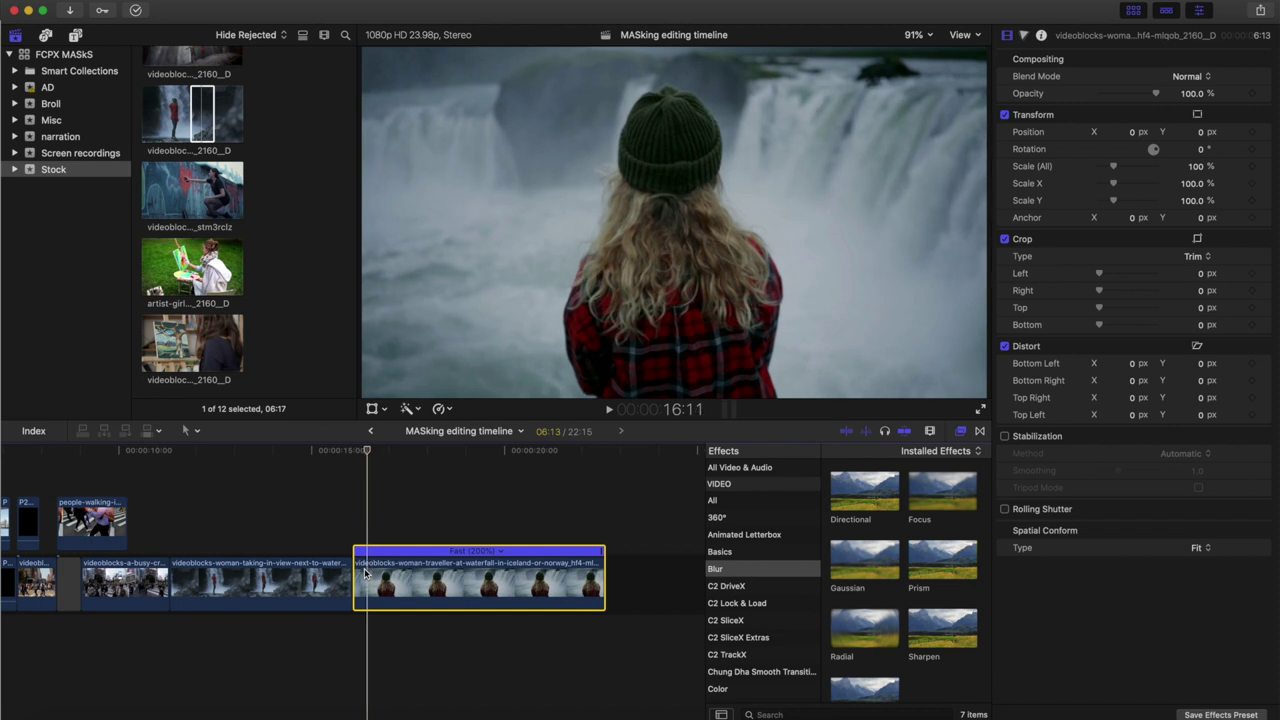
{"action": "left_click", "coordinate": [160, 1]}
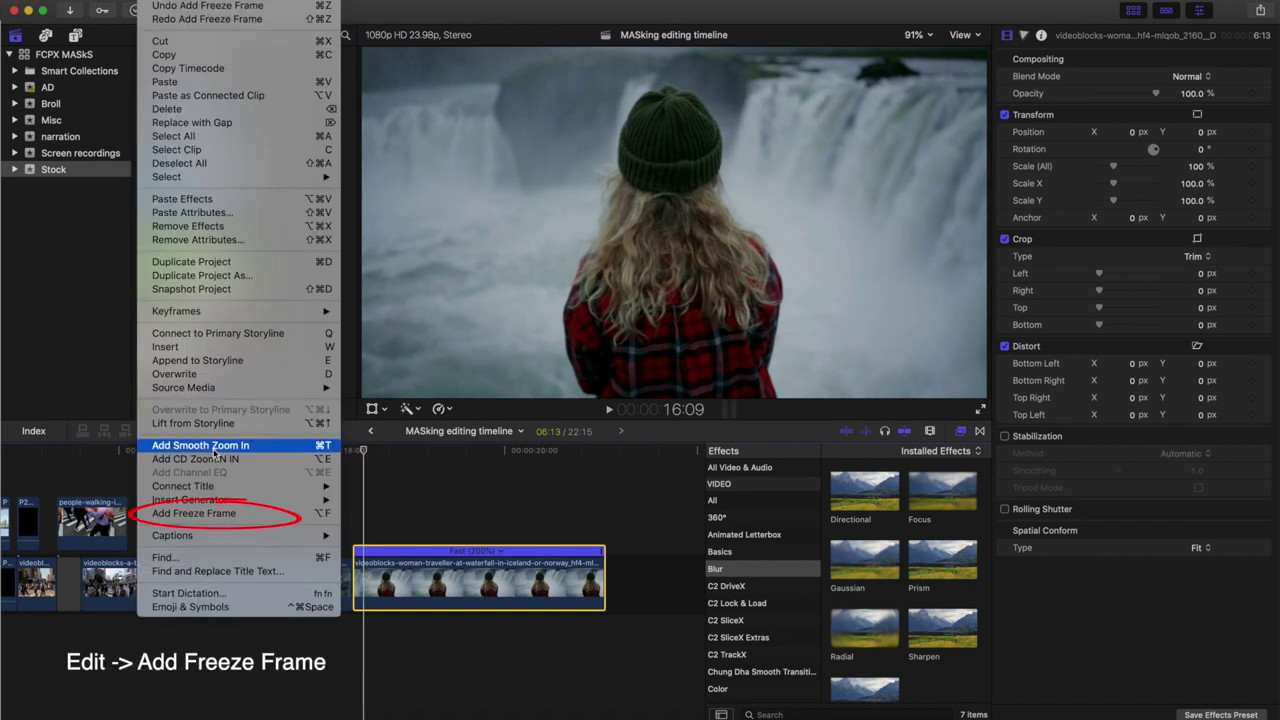
{"action": "left_click", "coordinate": [200, 513]}
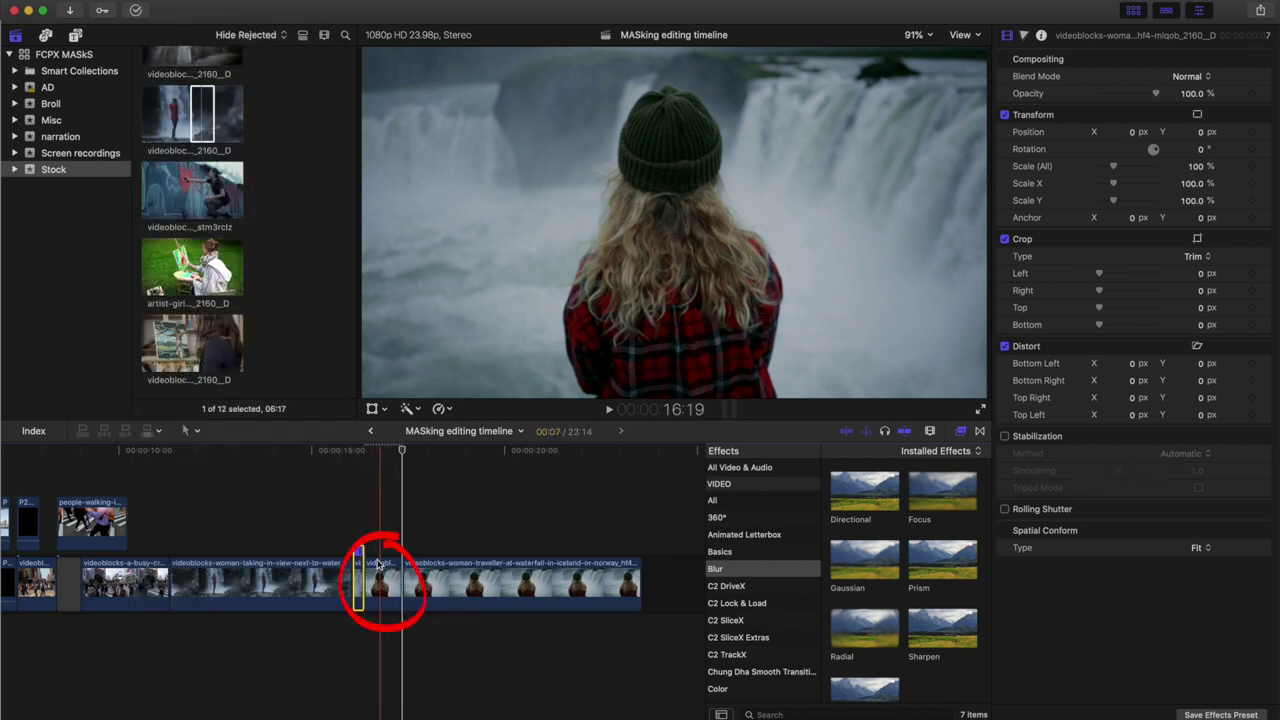
Delete the short waterfall segment before the freeze frame and lift the freeze frame above the start of the remaining waterfall clip.
{"action": "key", "text": "super+equal"}
{"action": "key", "text": "super+equal"}
{"action": "key", "text": "super+equal"}
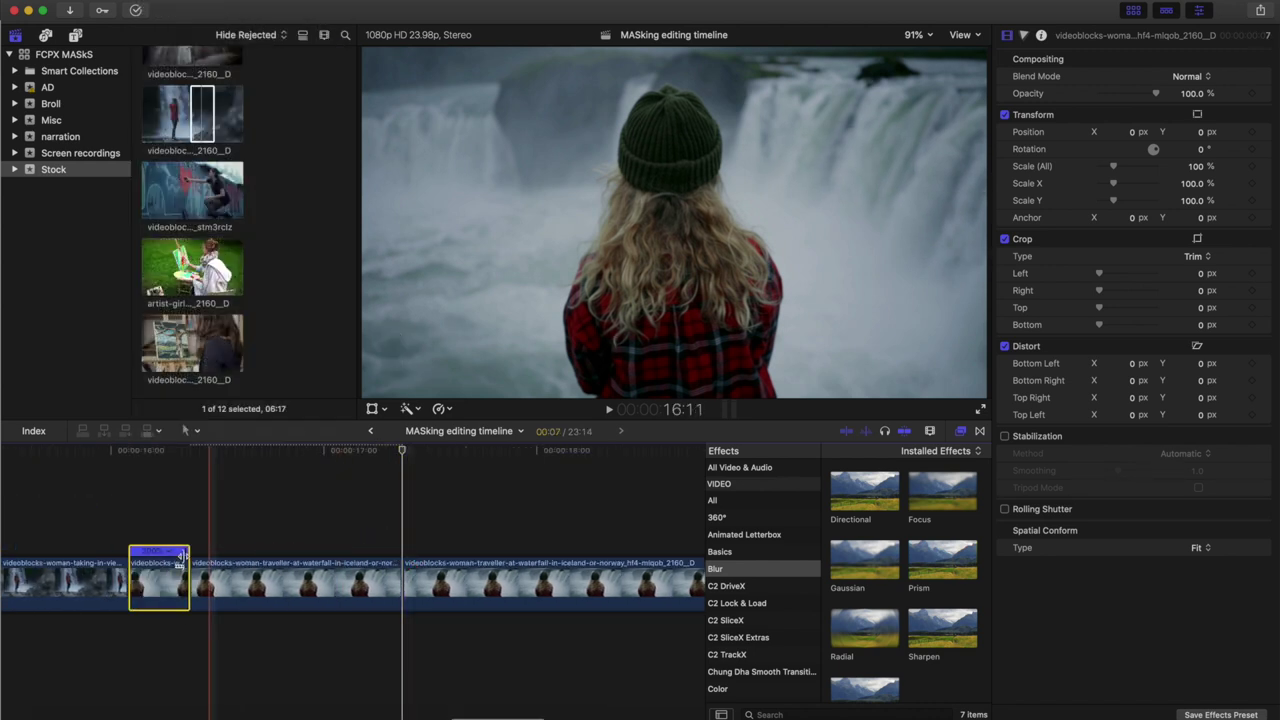
{"action": "key", "text": "BackSpace"}
{"action": "left_click_drag", "start_coordinate": [166, 574], "coordinate": [172, 530]}
{"action": "key", "text": "super+minus"}
{"action": "key", "text": "super+minus"}
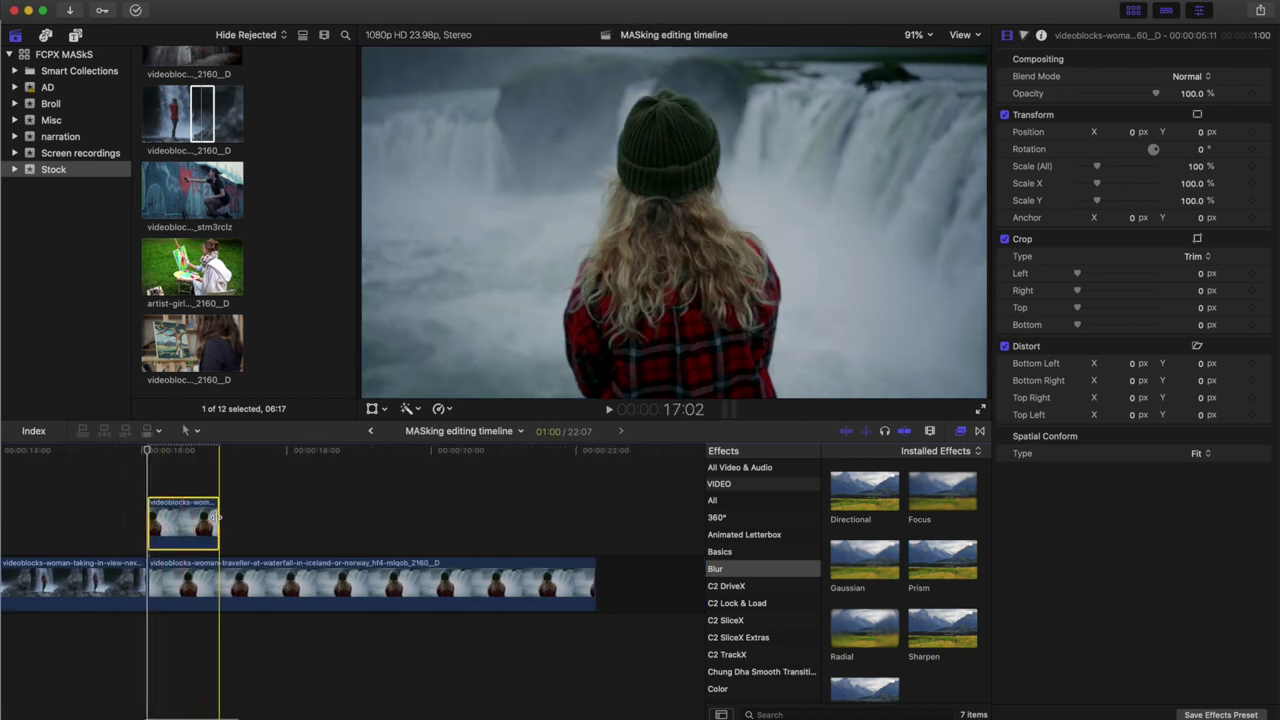
Extend the freeze frame to the end of the waterfall clip below and apply the Draw Mask effect to it.
{"action": "left_click_drag", "start_coordinate": [233, 517], "coordinate": [594, 517]}
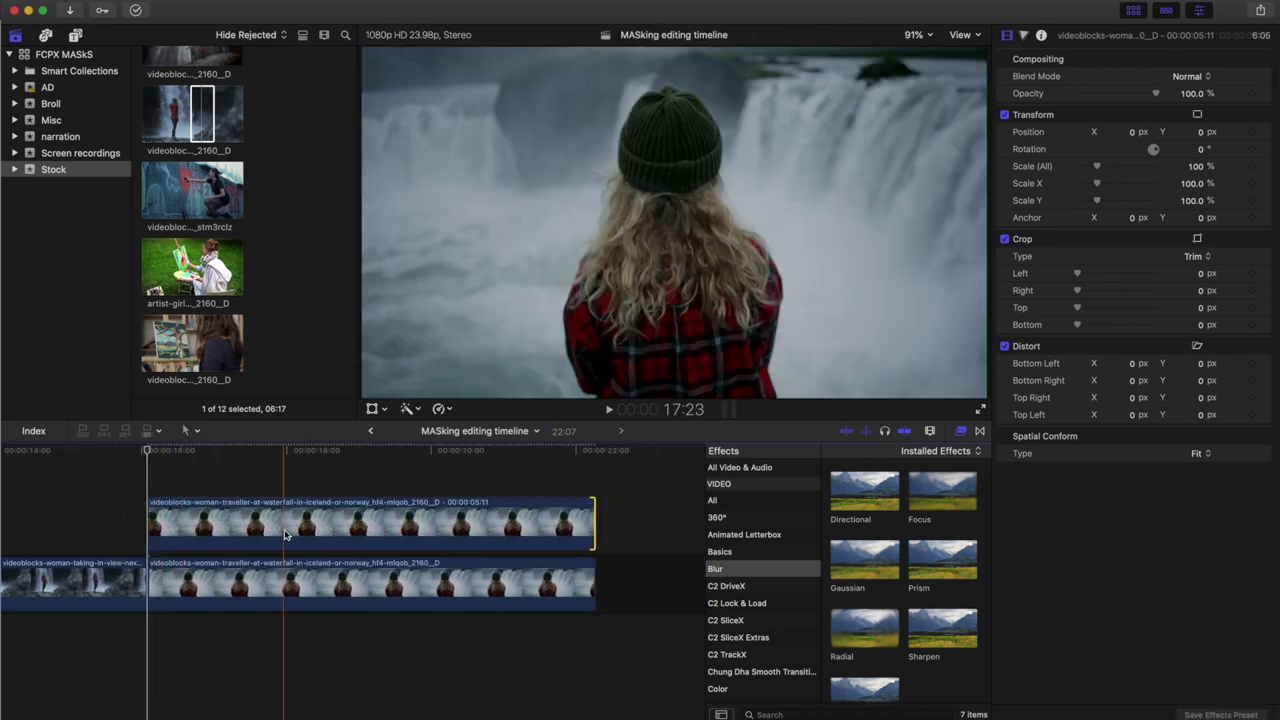
{"action": "scroll", "coordinate": [231, 511], "scroll_direction": "left", "scroll_amount": 3}
{"action": "left_click", "coordinate": [246, 515]}
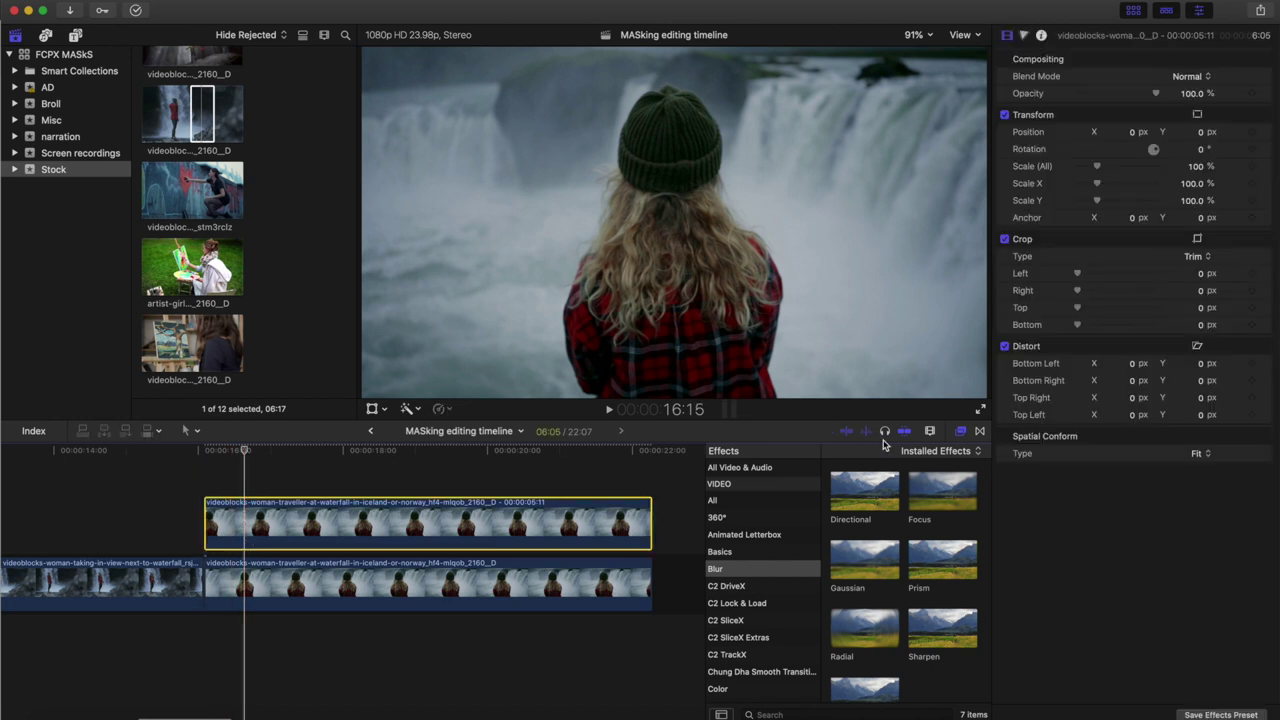
{"action": "left_click", "coordinate": [779, 466]}
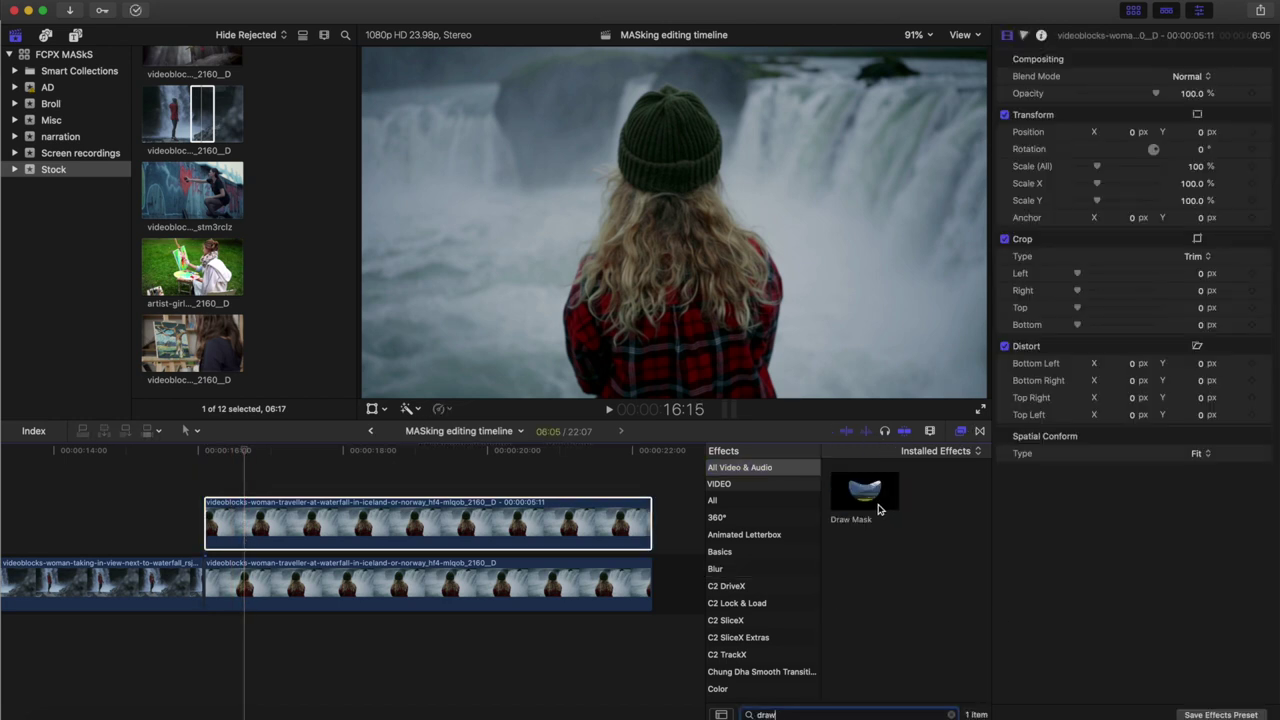
{"action": "left_click_drag", "start_coordinate": [864, 490], "coordinate": [430, 522]}
Outline the woman in the freeze frame with Draw Mask control points and close the shape just beneath the picture's lower edge.
{"action": "left_click", "coordinate": [912, 36]}
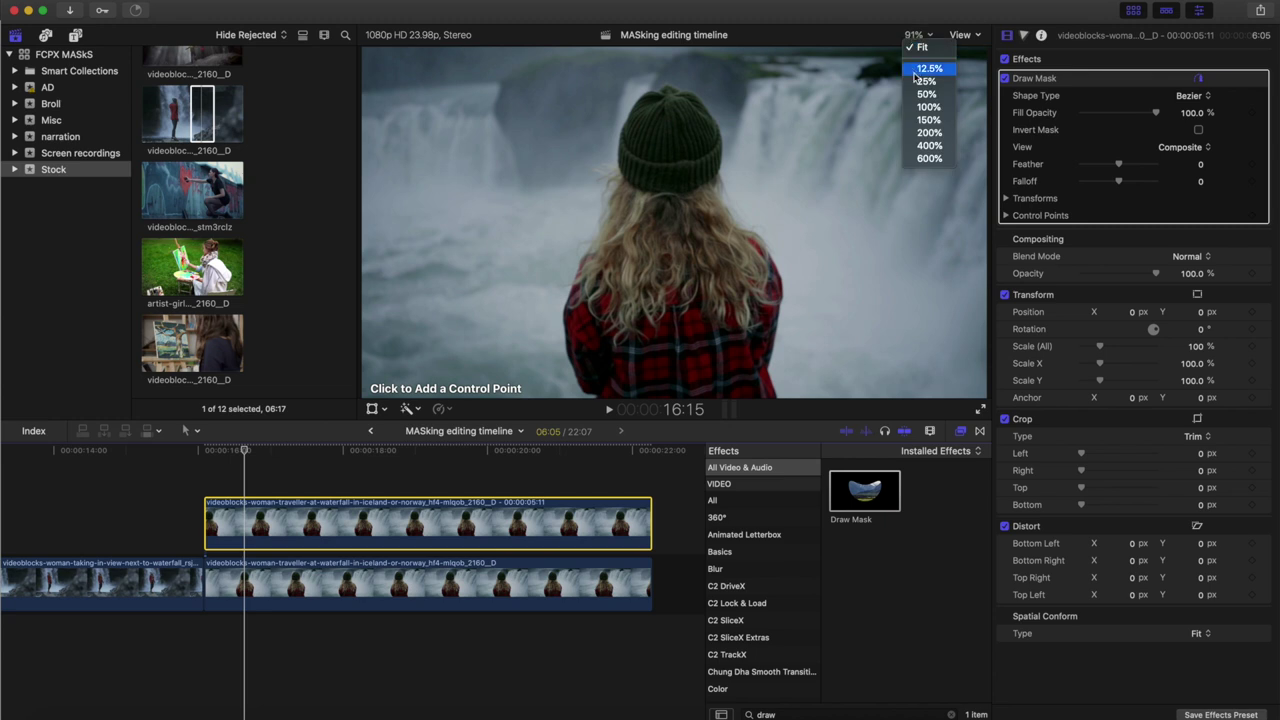
{"action": "left_click", "coordinate": [922, 95]}
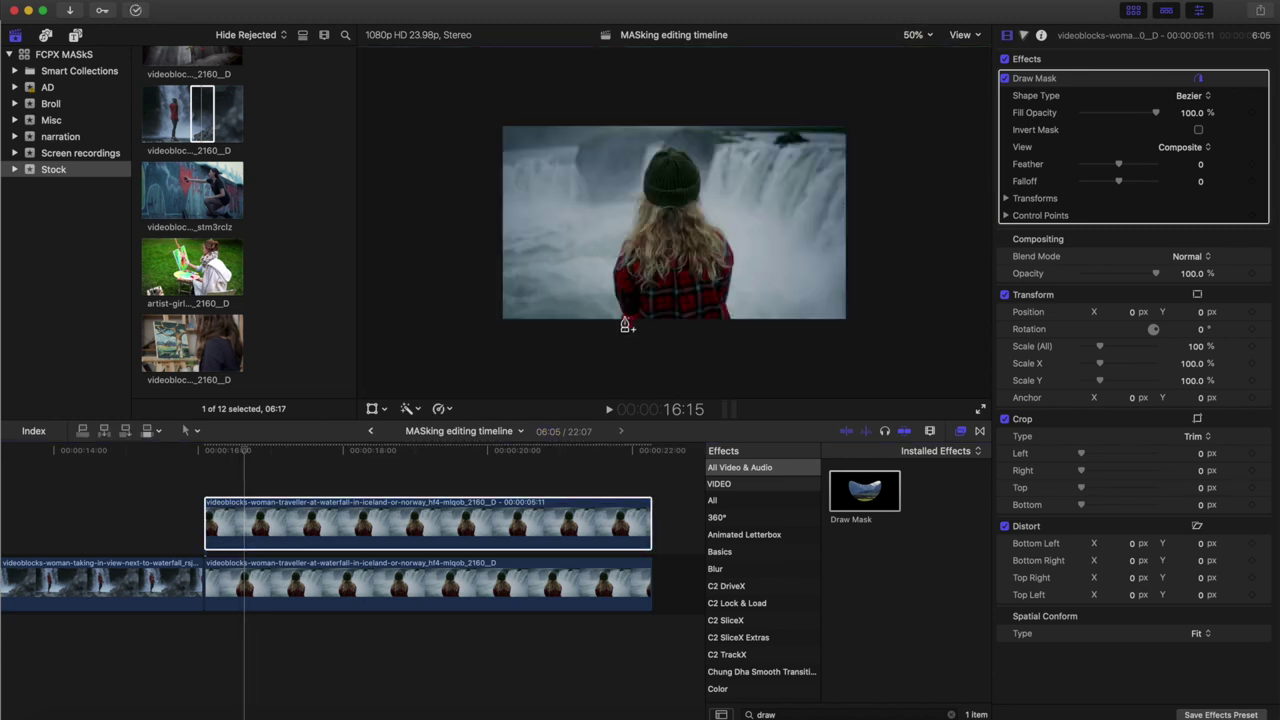
{"action": "left_click", "coordinate": [917, 35]}
{"action": "left_click", "coordinate": [923, 50]}
{"action": "left_click", "coordinate": [568, 351]}
{"action": "left_click", "coordinate": [598, 250]}
{"action": "left_click", "coordinate": [605, 180]}
{"action": "right_click", "coordinate": [645, 92]}
{"action": "left_click", "coordinate": [663, 99]}
{"action": "left_click", "coordinate": [723, 151]}
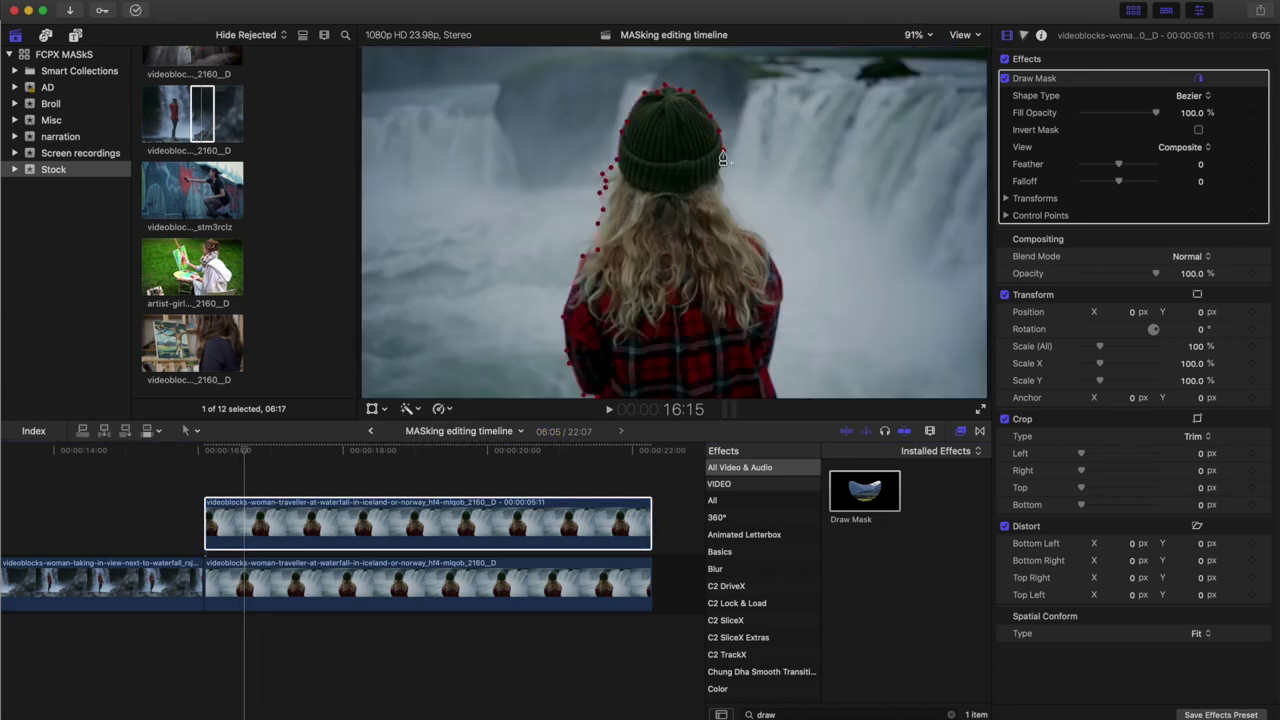
{"action": "left_click", "coordinate": [917, 35]}
{"action": "left_click", "coordinate": [922, 95]}
{"action": "left_click", "coordinate": [731, 318]}
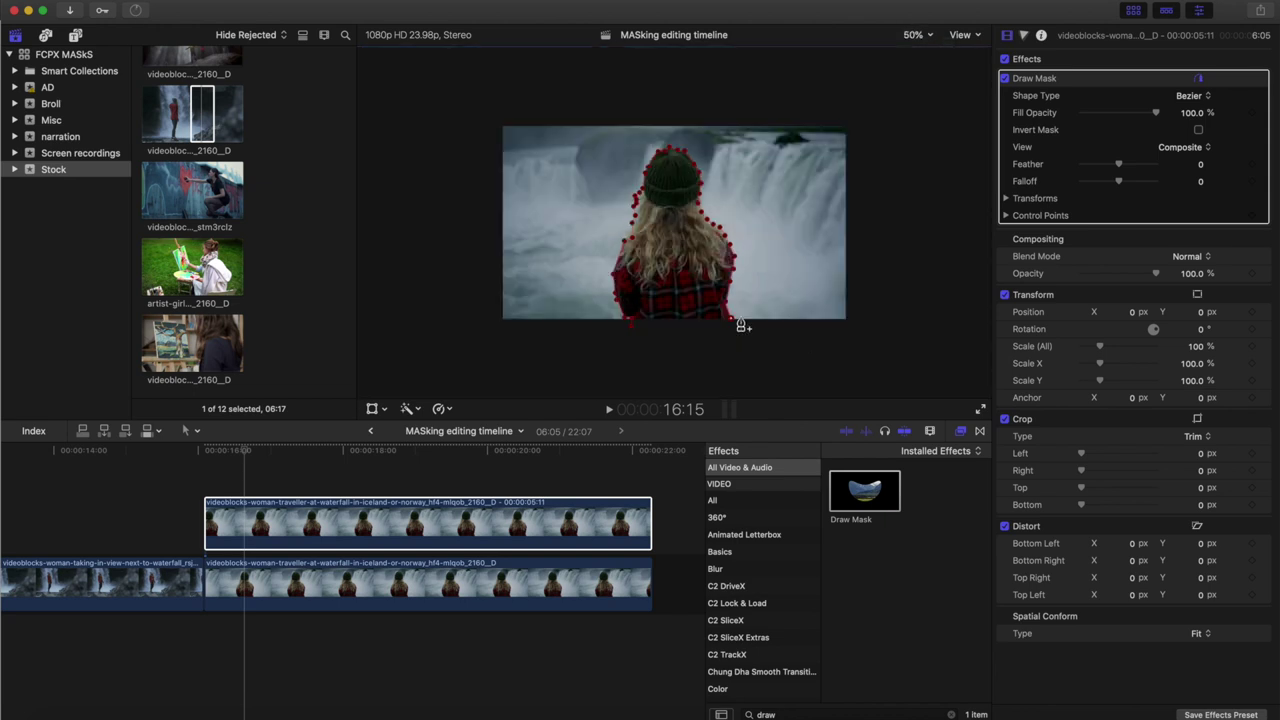
Set the Draw Mask's feather to 12 and play back the masked freeze frame over the waterfall clip.
{"action": "left_click", "coordinate": [914, 36]}
{"action": "left_click", "coordinate": [925, 53]}
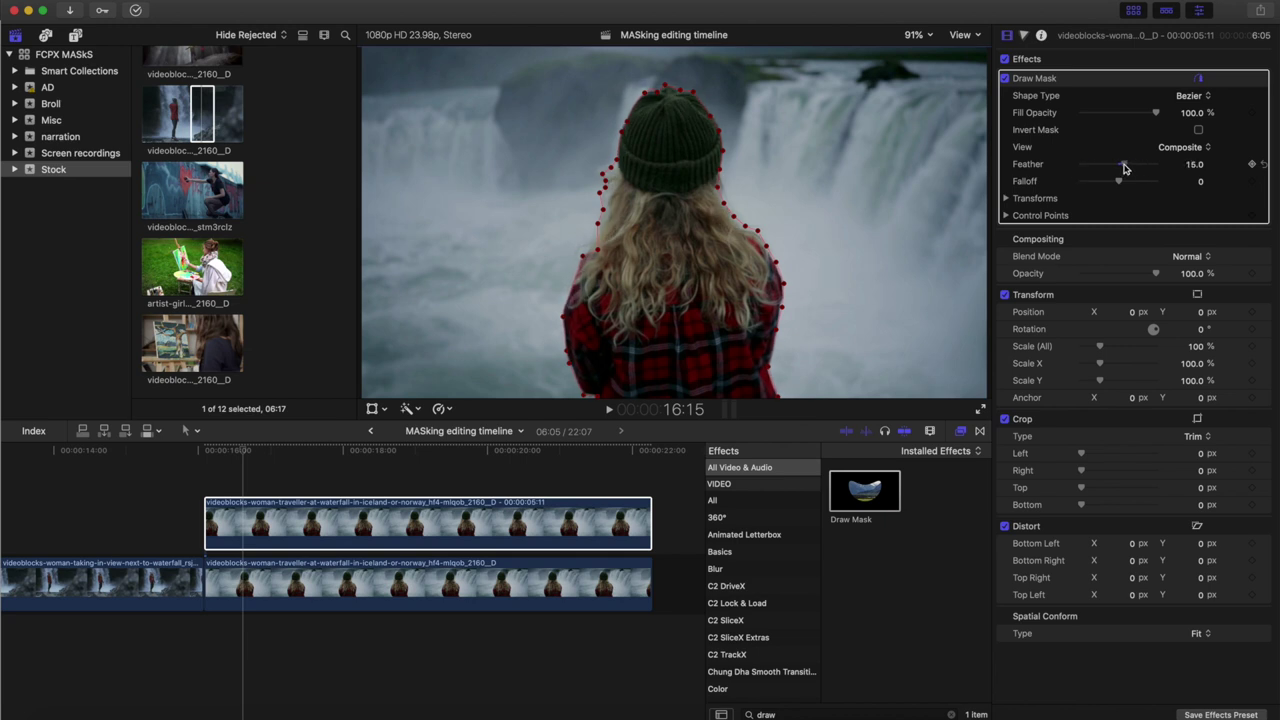
{"action": "key", "text": "l"}
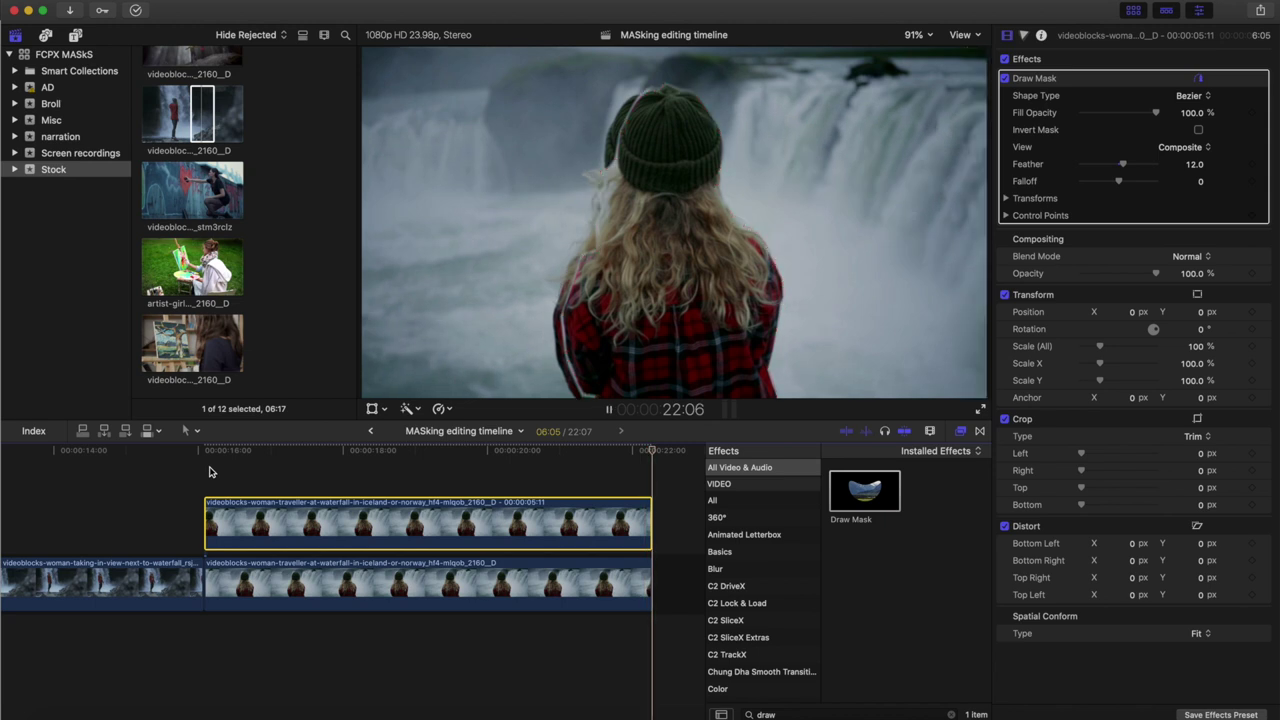
Stabilize the woman-traveller waterfall clip beneath the freeze frame with Tripod Mode.
{"action": "left_click", "coordinate": [356, 585]}
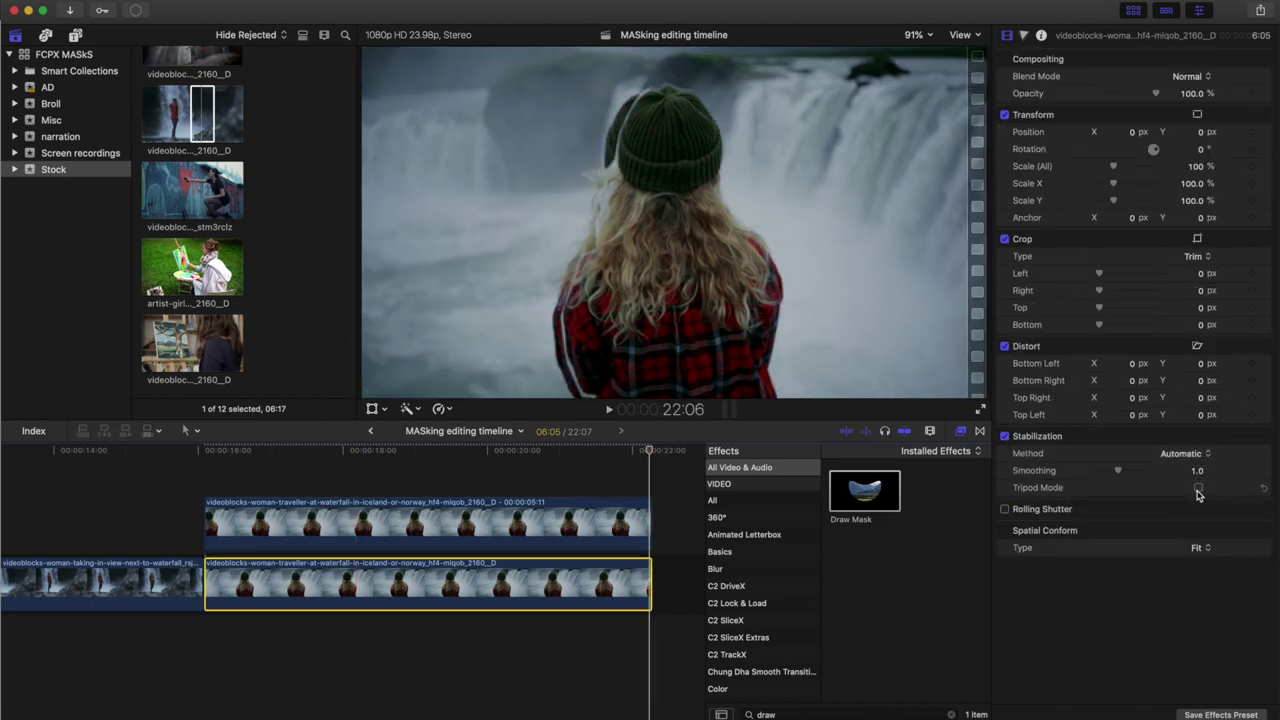
{"action": "left_click", "coordinate": [1198, 488]}
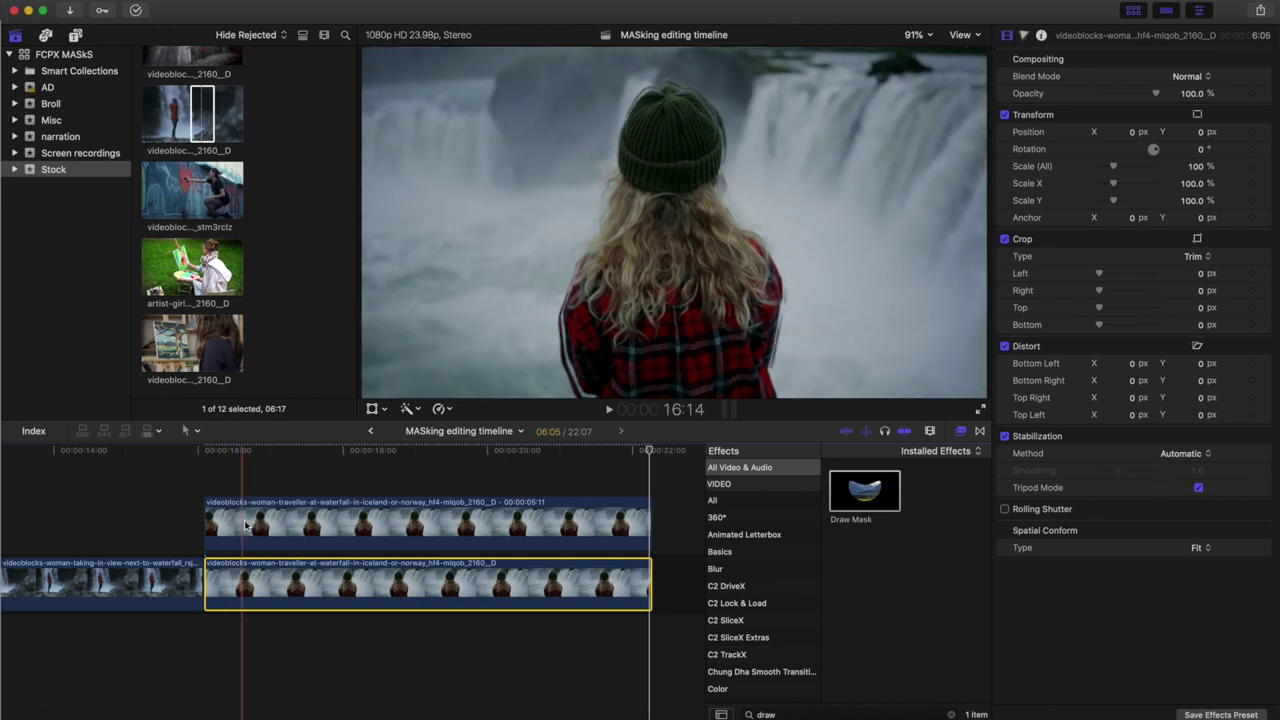
{"action": "left_click", "coordinate": [219, 482]}
Scale the masked freeze frame up to about 107.67% so it covers the woman in the clip below.
{"action": "left_click", "coordinate": [224, 518]}
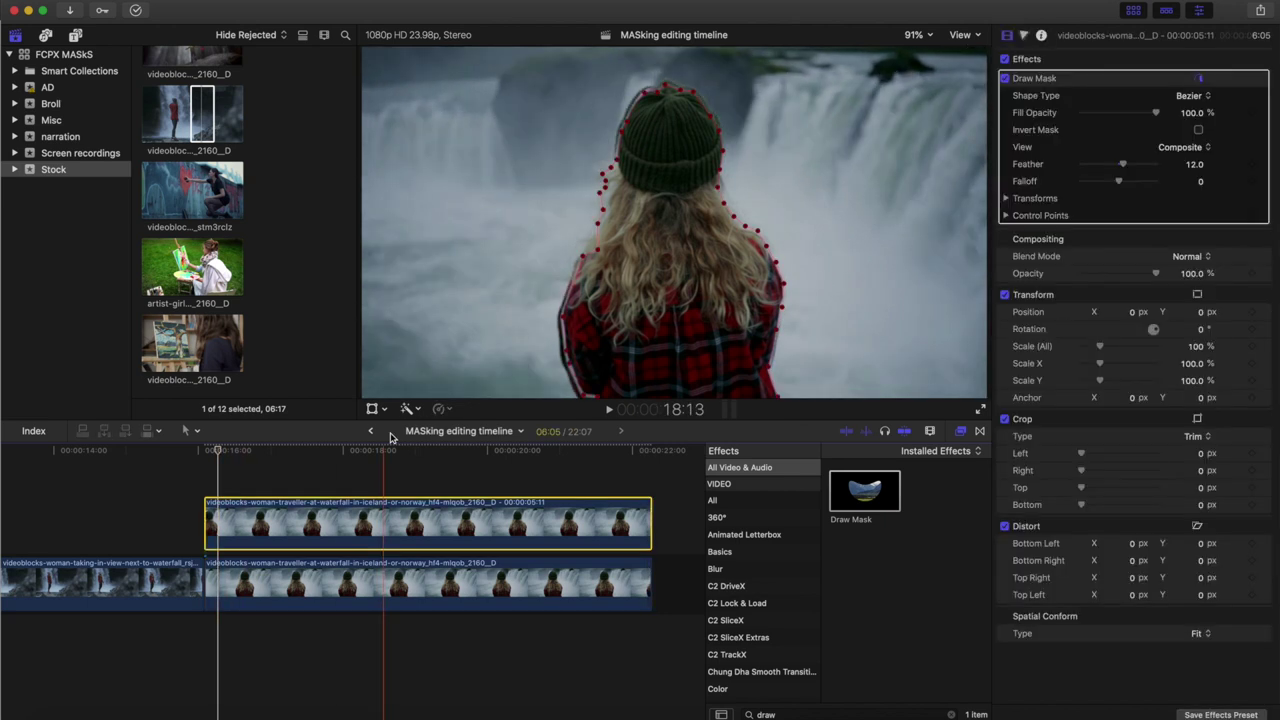
{"action": "left_click_drag", "start_coordinate": [986, 396], "coordinate": [997, 415]}
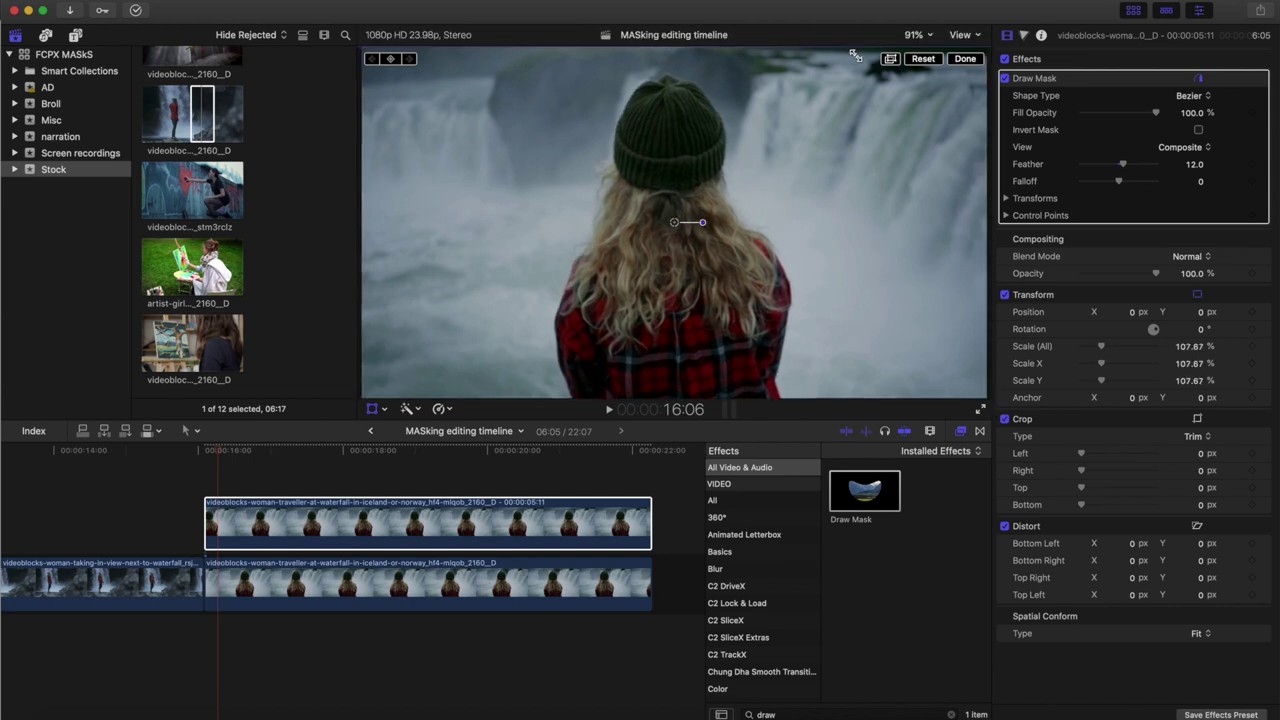
{"action": "left_click", "coordinate": [205, 486]}
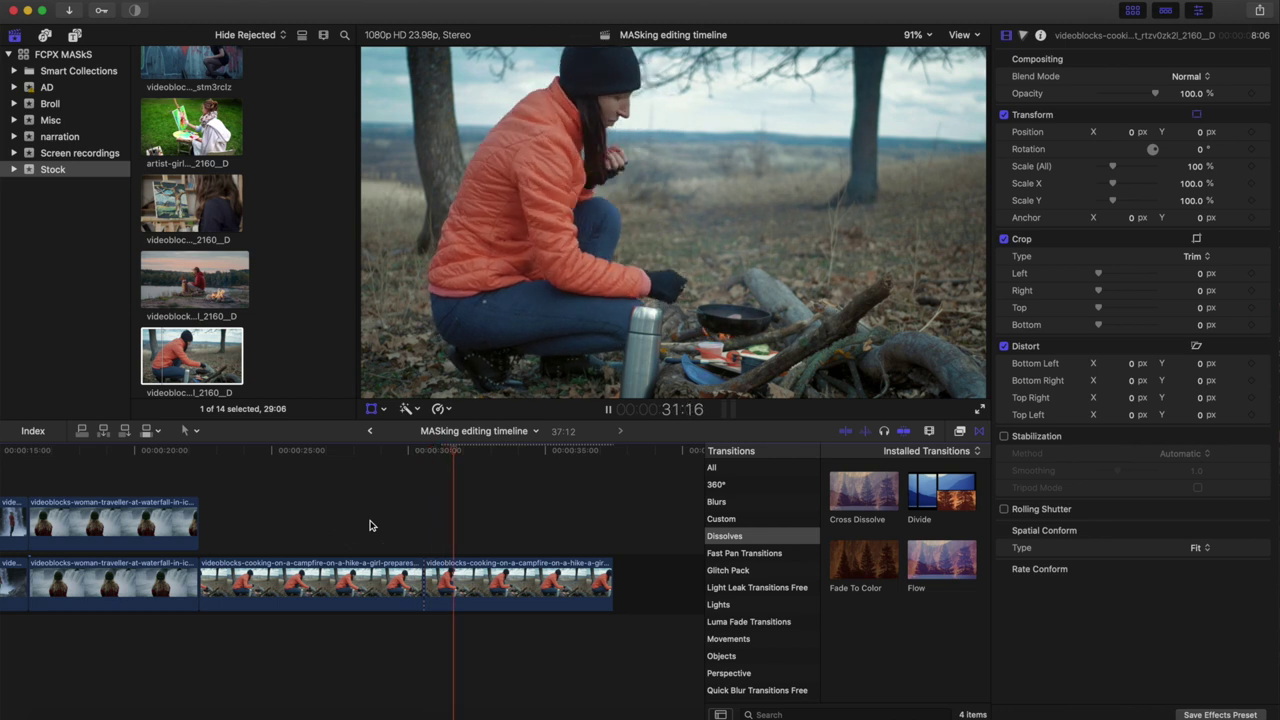
Make a freeze frame at 30:14 of the second campfire clip, lift it above that clip and extend it to the clip's end.
{"action": "left_click", "coordinate": [410, 522]}
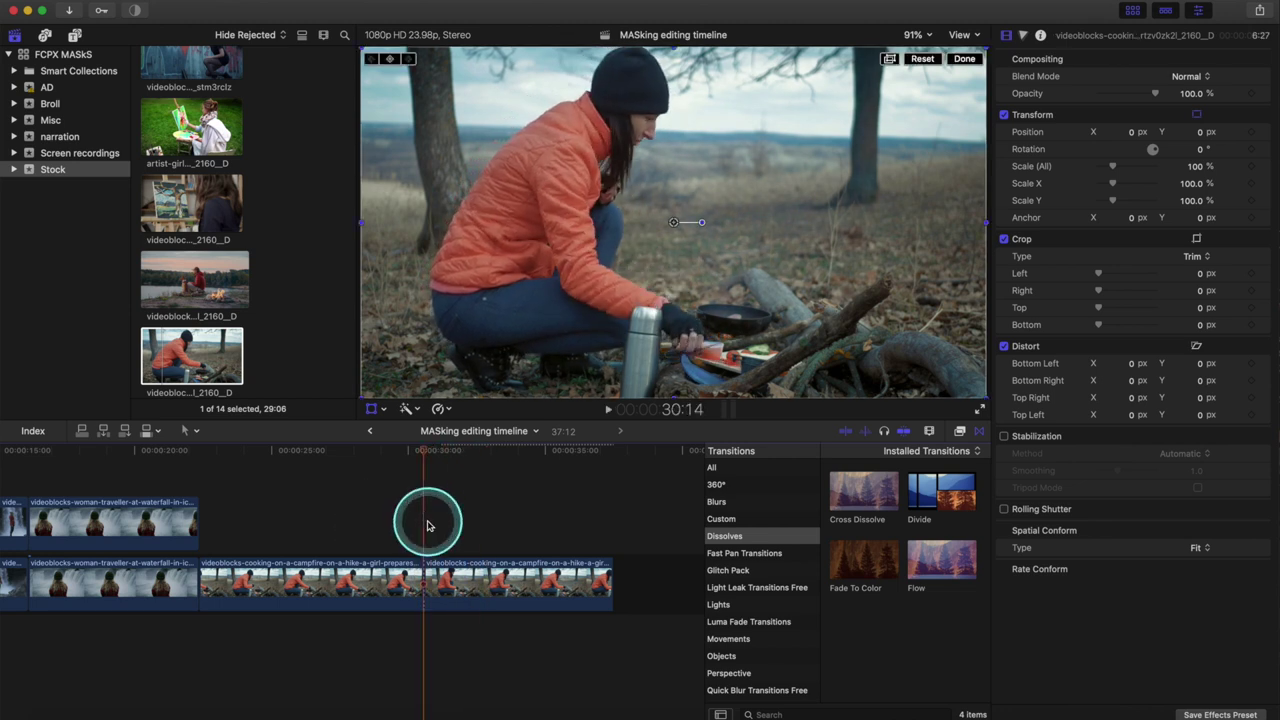
{"action": "left_click", "coordinate": [441, 583]}
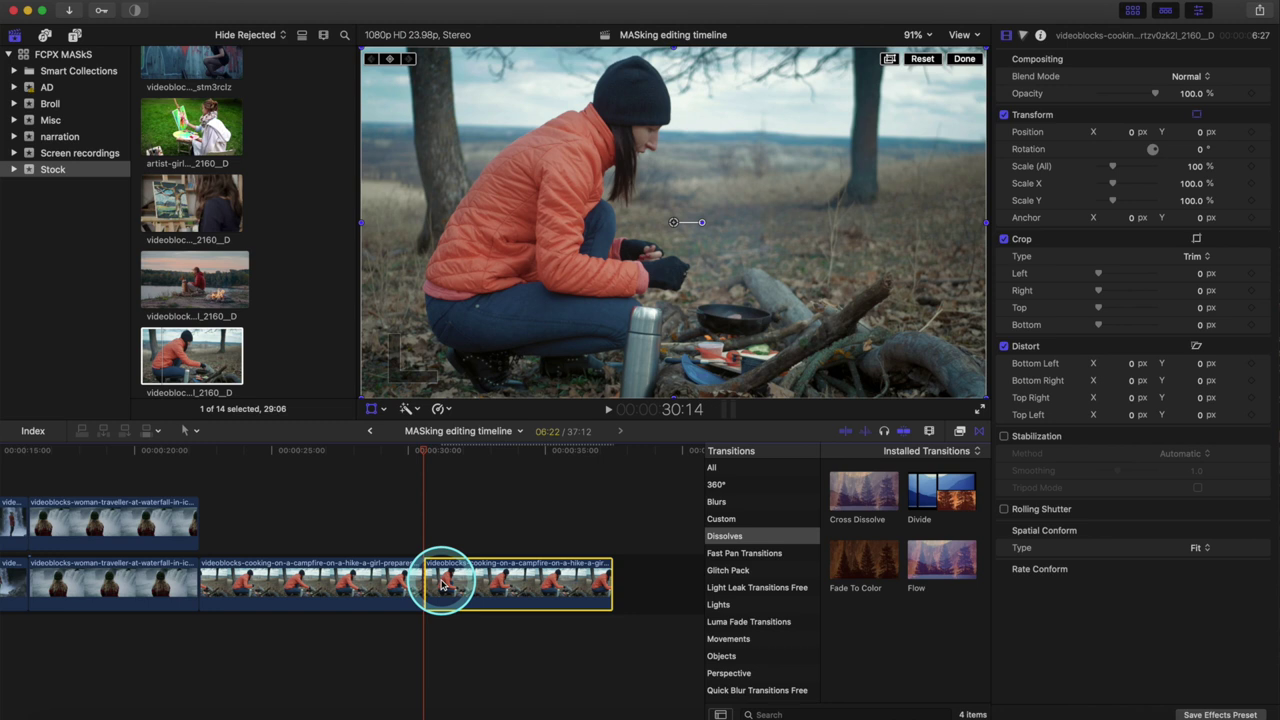
{"action": "key", "text": "alt+f"}
{"action": "left_click", "coordinate": [441, 585]}
{"action": "left_click_drag", "start_coordinate": [437, 584], "coordinate": [609, 528]}
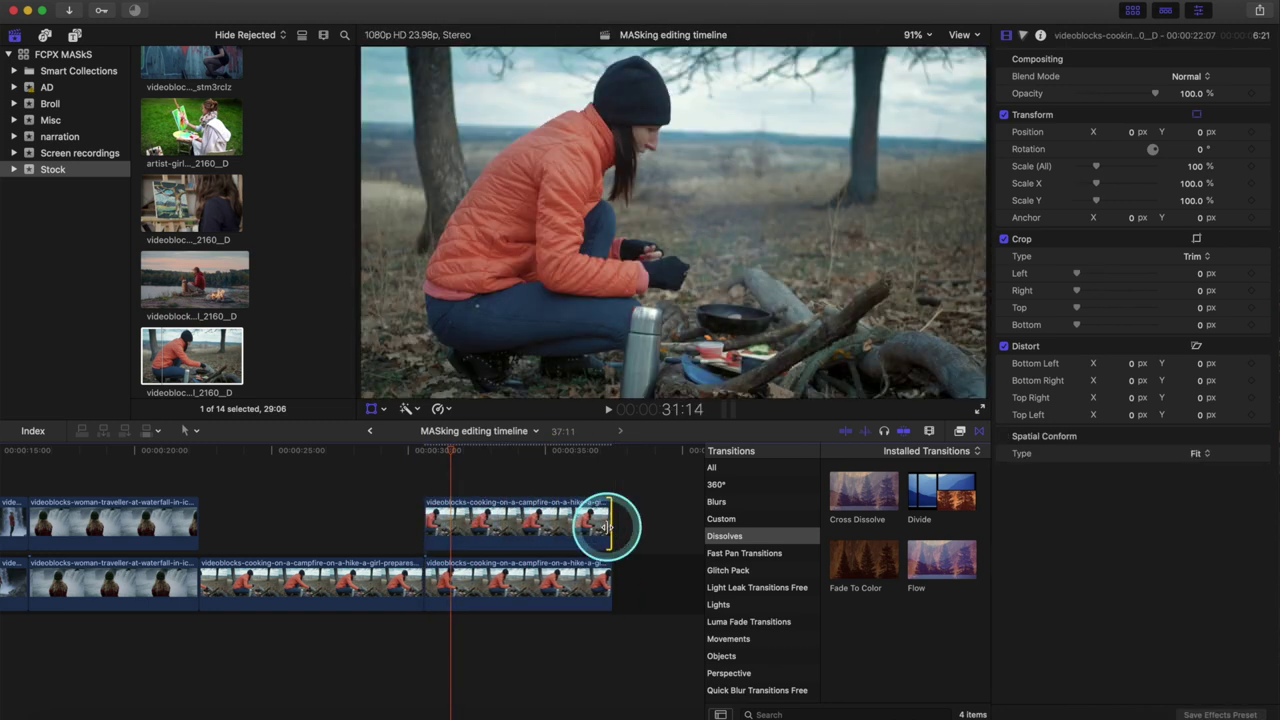
Disable the campfire freeze frame and trim the campfire clip beneath it to end at 32:00.
{"action": "left_click", "coordinate": [434, 520]}
{"action": "key", "text": "v"}
{"action": "key", "text": "space"}
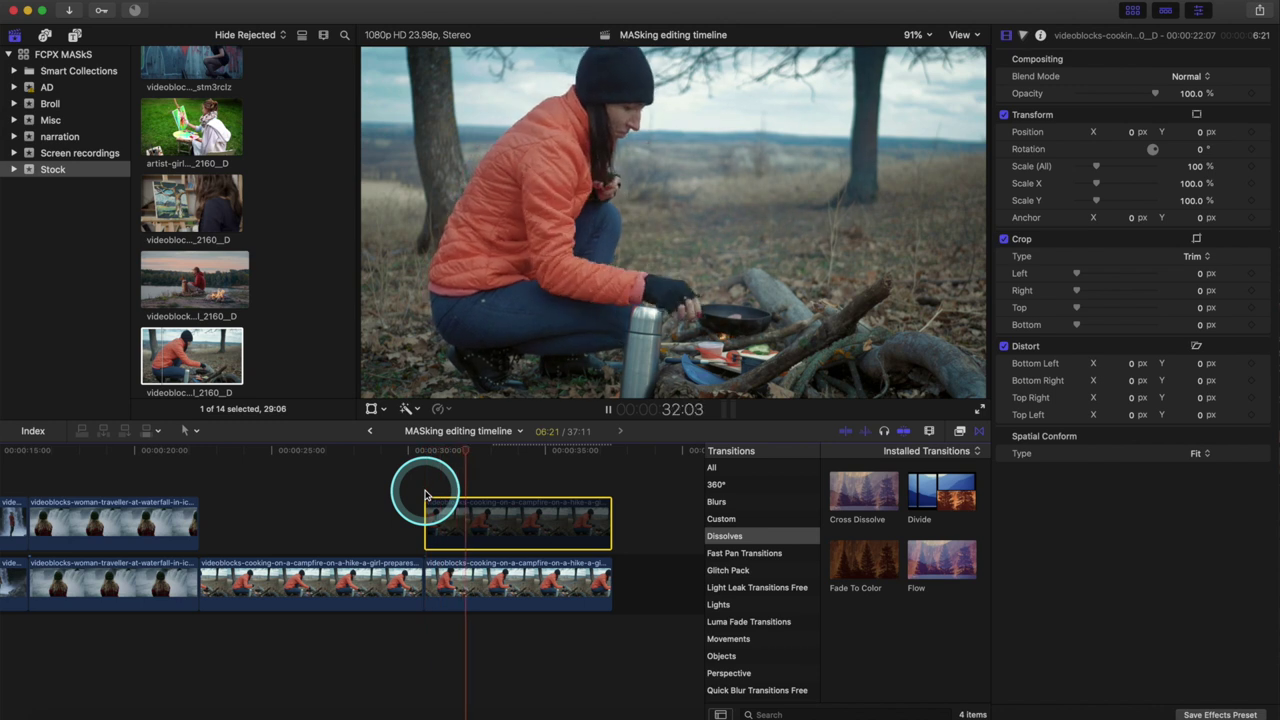
{"action": "key", "text": "space"}
{"action": "key", "text": "Left"}
{"action": "key", "text": "Left"}
{"action": "key", "text": "Left"}
{"action": "key", "text": "Left"}
{"action": "key", "text": "Left"}
{"action": "key", "text": "Left"}
{"action": "key", "text": "Left"}
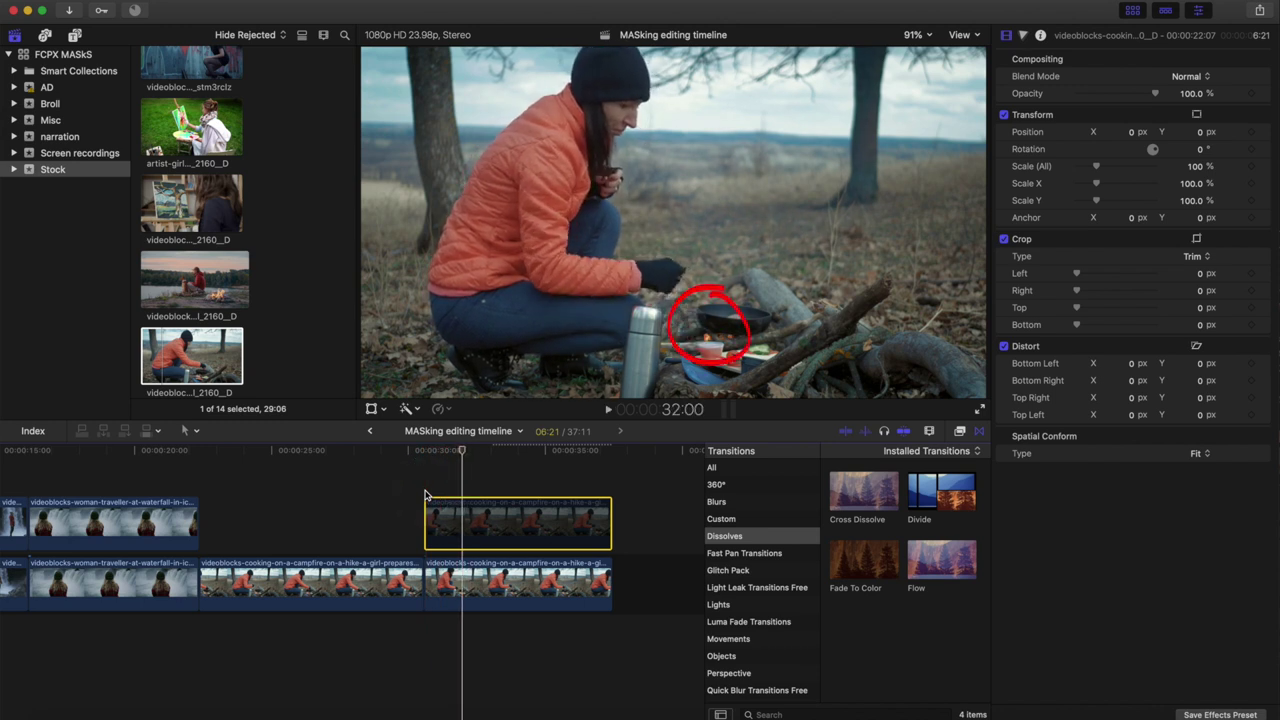
{"action": "left_click", "coordinate": [462, 582]}
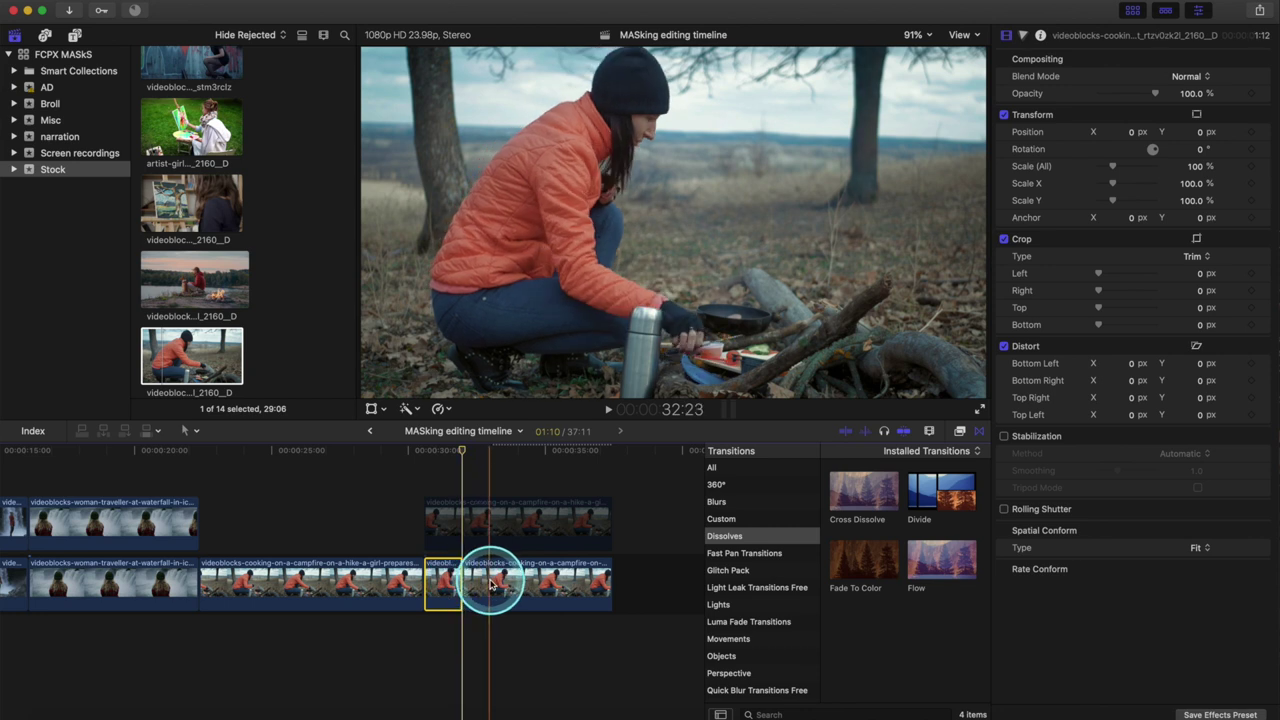
{"action": "key", "text": "alt+]"}
Search the effects for "shape mask" and apply Shape Mask to the campfire freeze frame.
{"action": "left_click", "coordinate": [757, 468]}
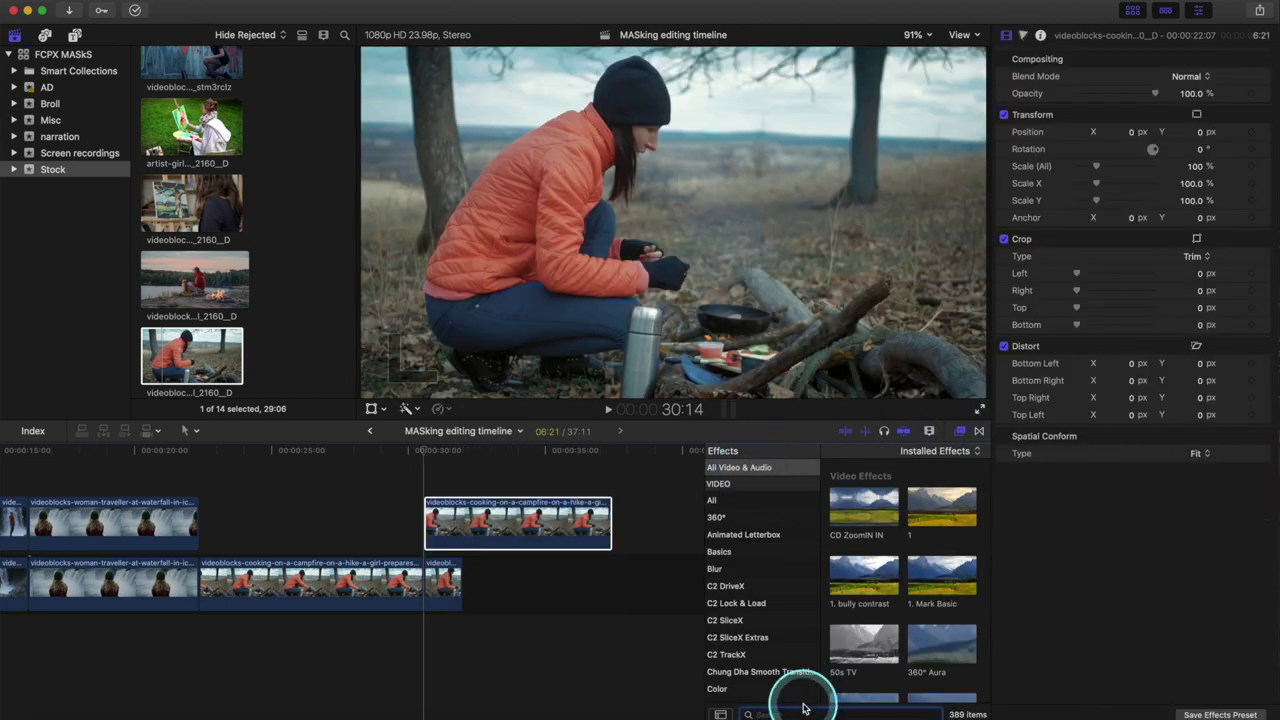
{"action": "type", "text": "shape mask"}
{"action": "scroll", "coordinate": [900, 600], "scroll_direction": "down", "scroll_amount": 3}
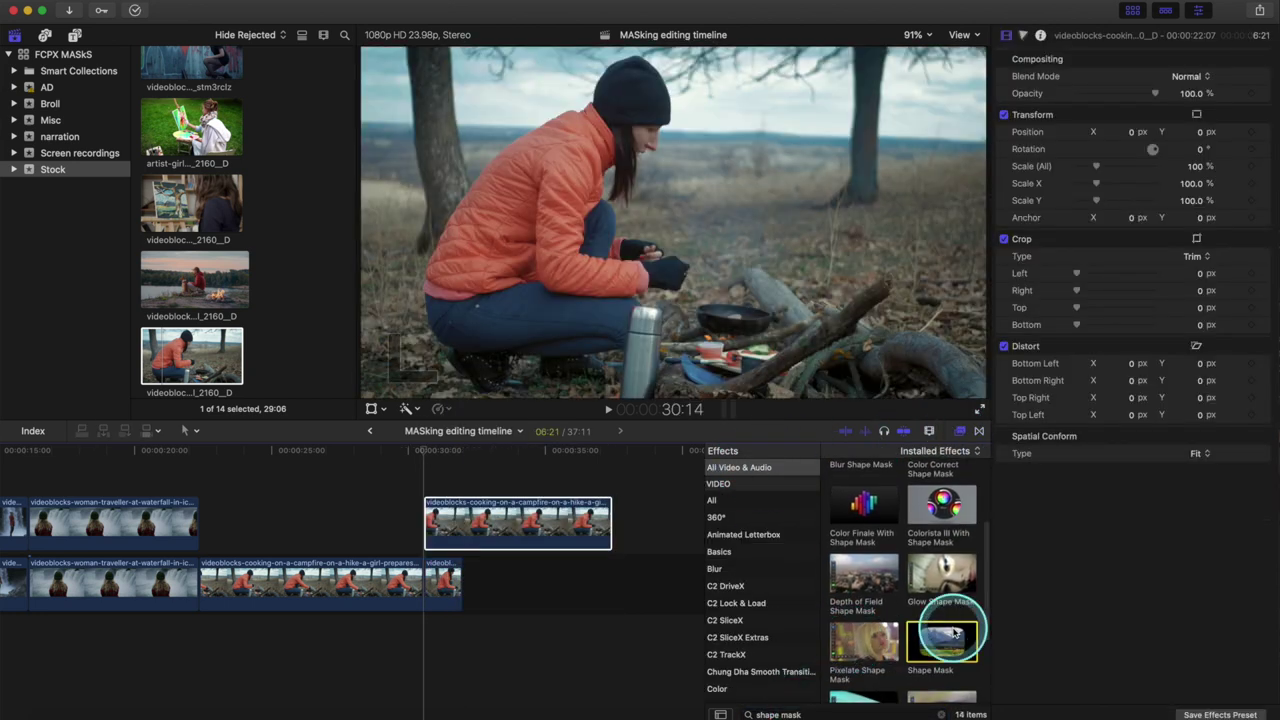
{"action": "left_click_drag", "start_coordinate": [955, 632], "coordinate": [510, 525]}
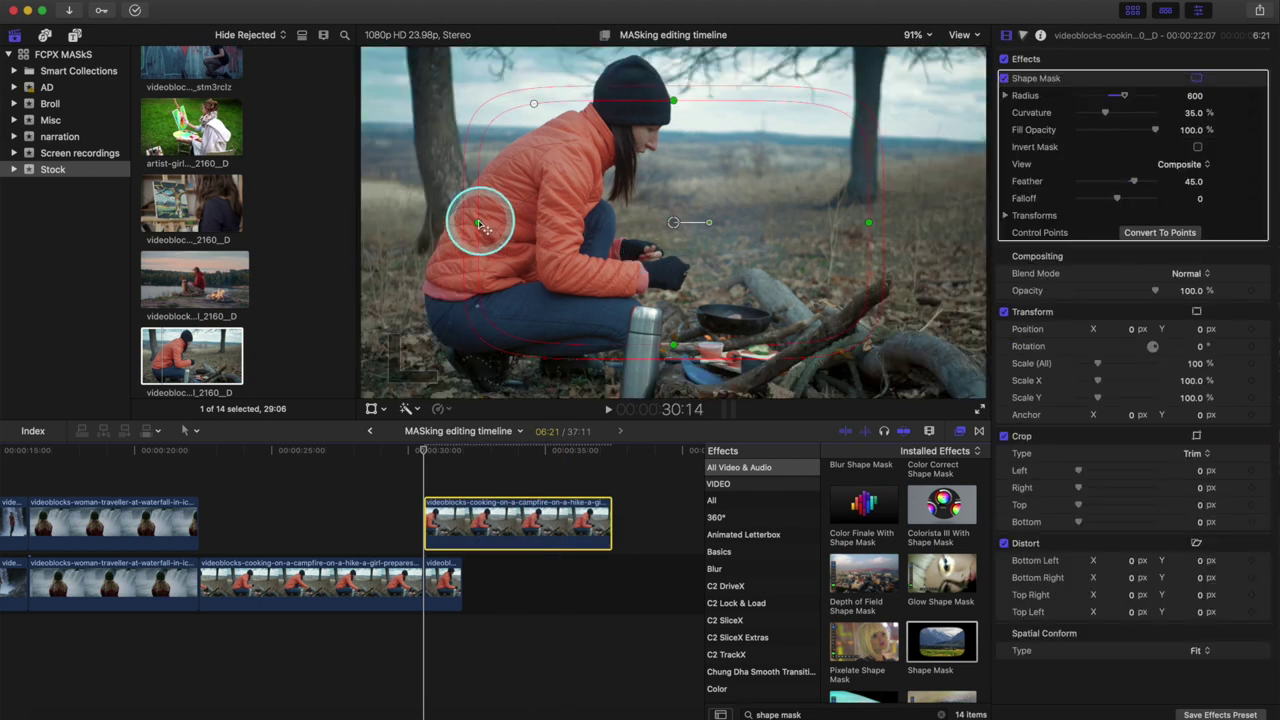
Reshape the Shape Mask into a tall, narrow strip over the fire and smoke, and invert the mask.
{"action": "left_click_drag", "start_coordinate": [483, 226], "coordinate": [567, 222]}
{"action": "left_click_drag", "start_coordinate": [675, 228], "coordinate": [731, 240]}
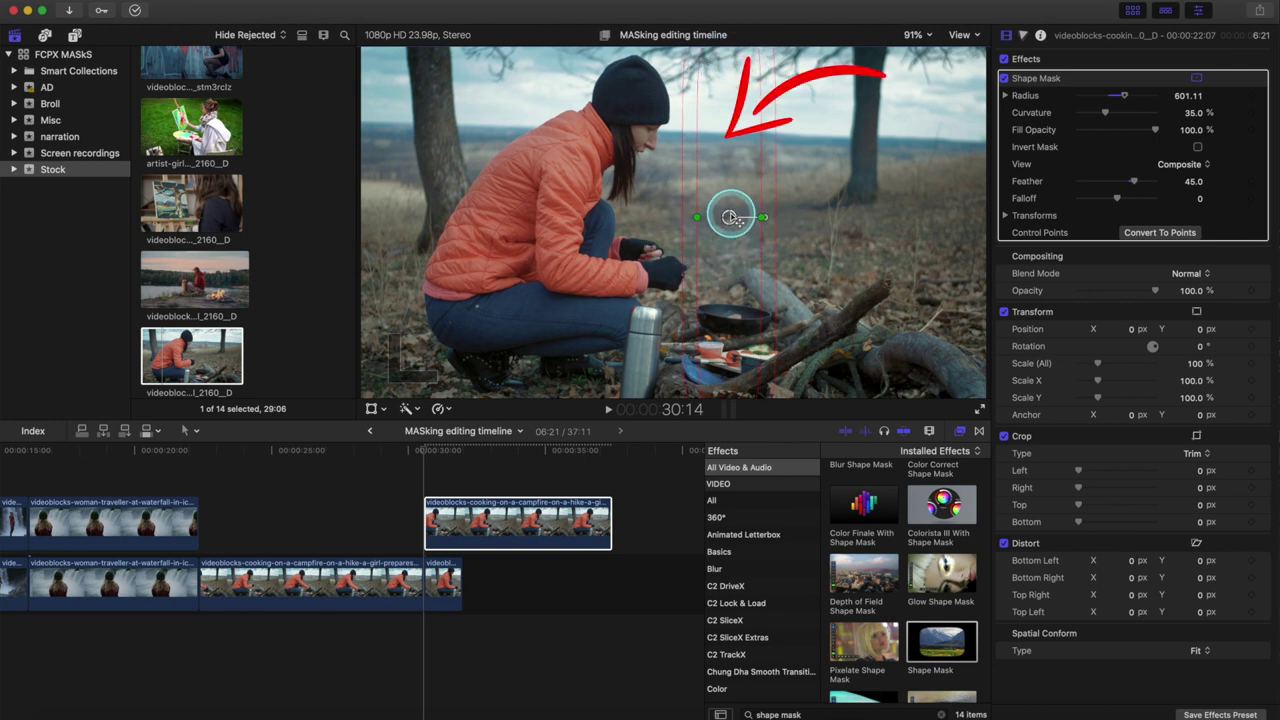
{"action": "left_click", "coordinate": [490, 488]}
{"action": "left_click", "coordinate": [508, 485]}
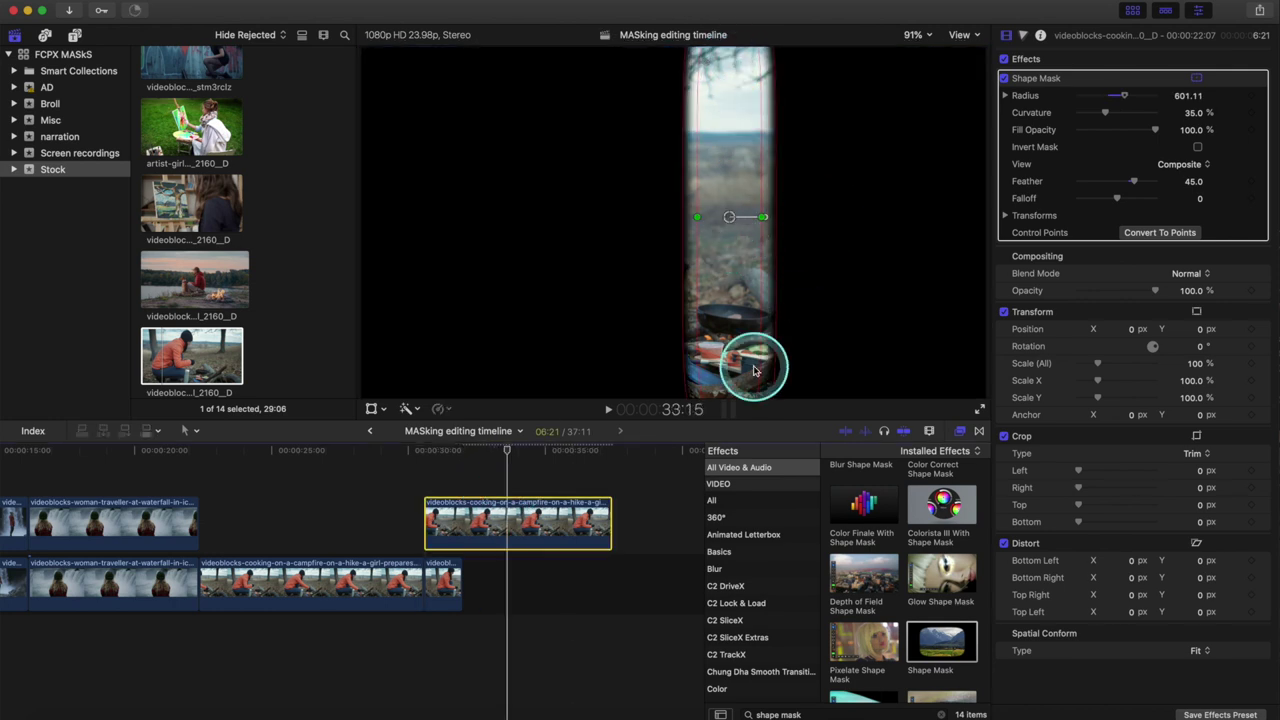
{"action": "left_click", "coordinate": [1198, 147]}
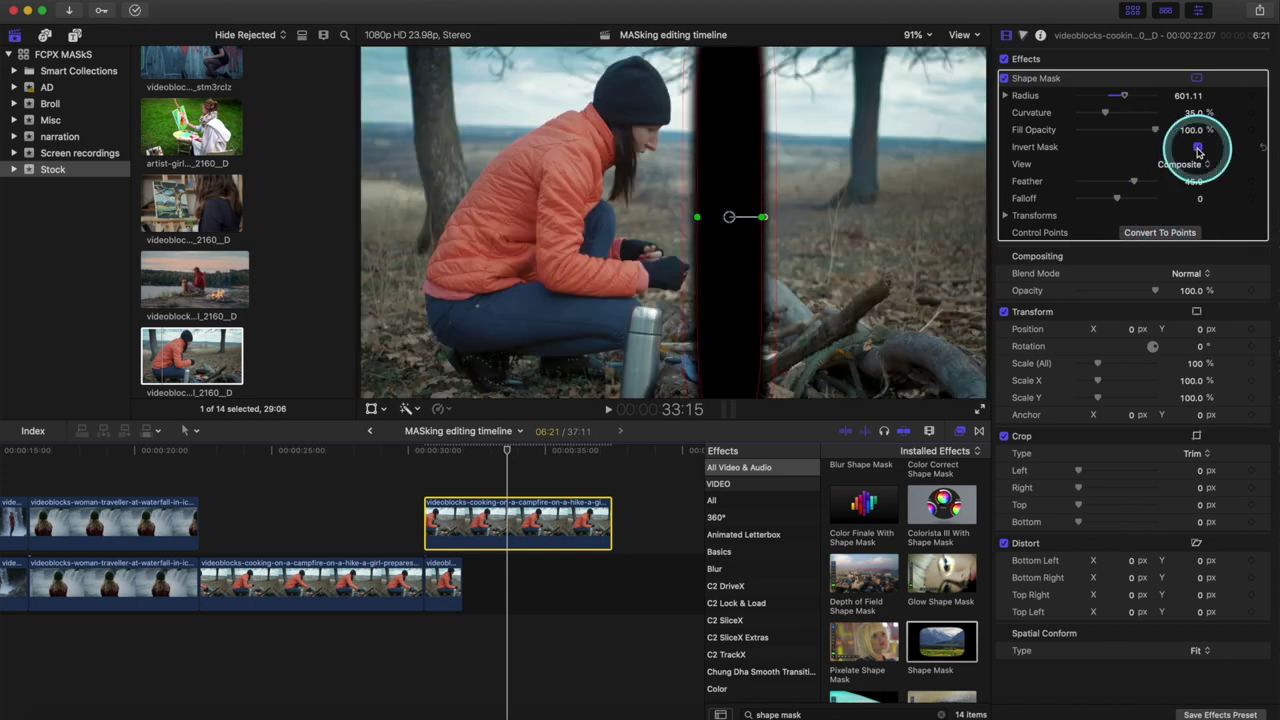
Paste four copies of the short campfire segment after the original and extend the freeze frame to the end of the last copy.
{"action": "left_click", "coordinate": [458, 569]}
{"action": "key", "text": "super+c"}
{"action": "key", "text": "super+v"}
{"action": "key", "text": "super+v"}
{"action": "key", "text": "super+v"}
{"action": "key", "text": "super+v"}
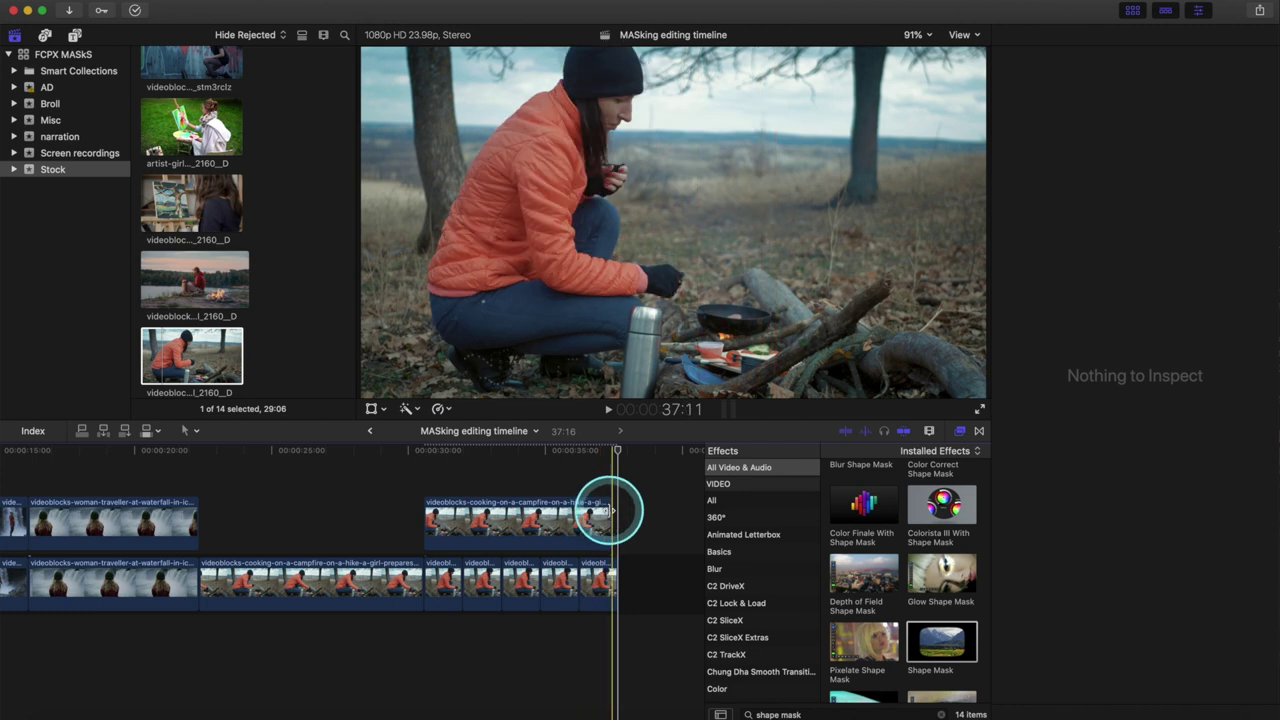
{"action": "left_click_drag", "start_coordinate": [609, 510], "coordinate": [617, 511]}
{"action": "left_click", "coordinate": [586, 485]}
Add Cross Dissolve transitions at the cuts between the repeated campfire segments.
{"action": "left_click", "coordinate": [945, 484]}
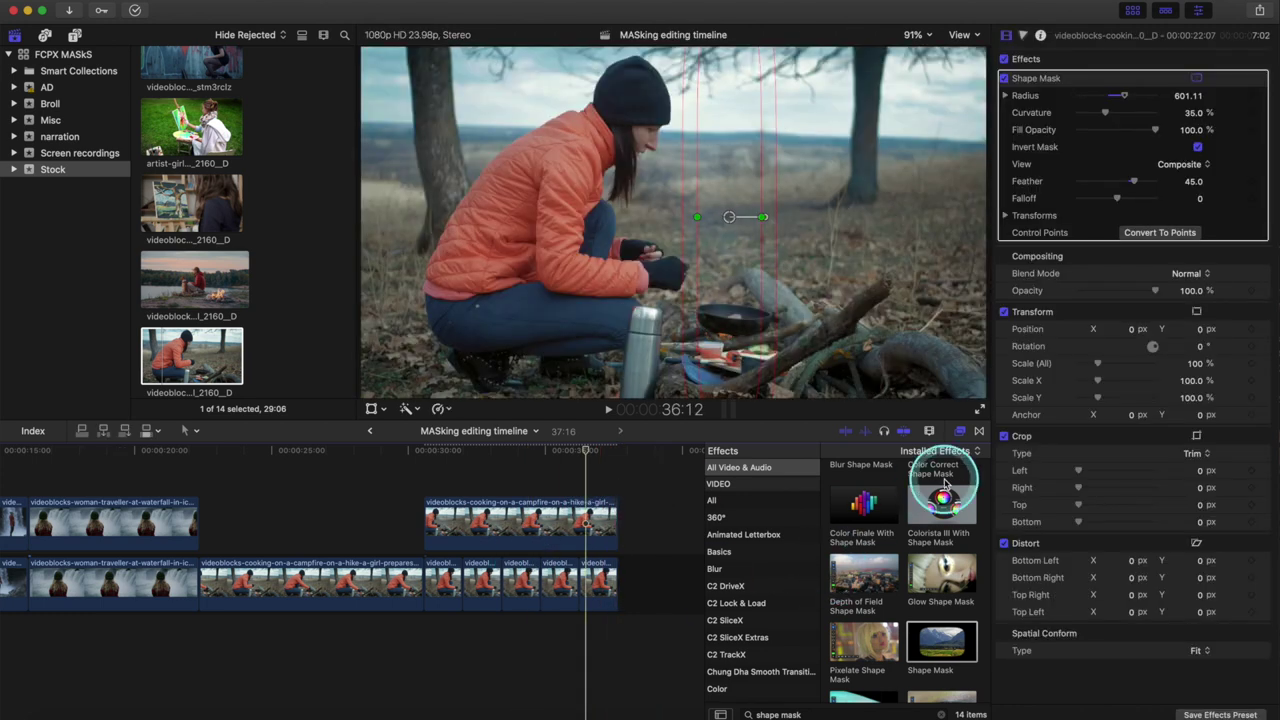
{"action": "left_click", "coordinate": [978, 434]}
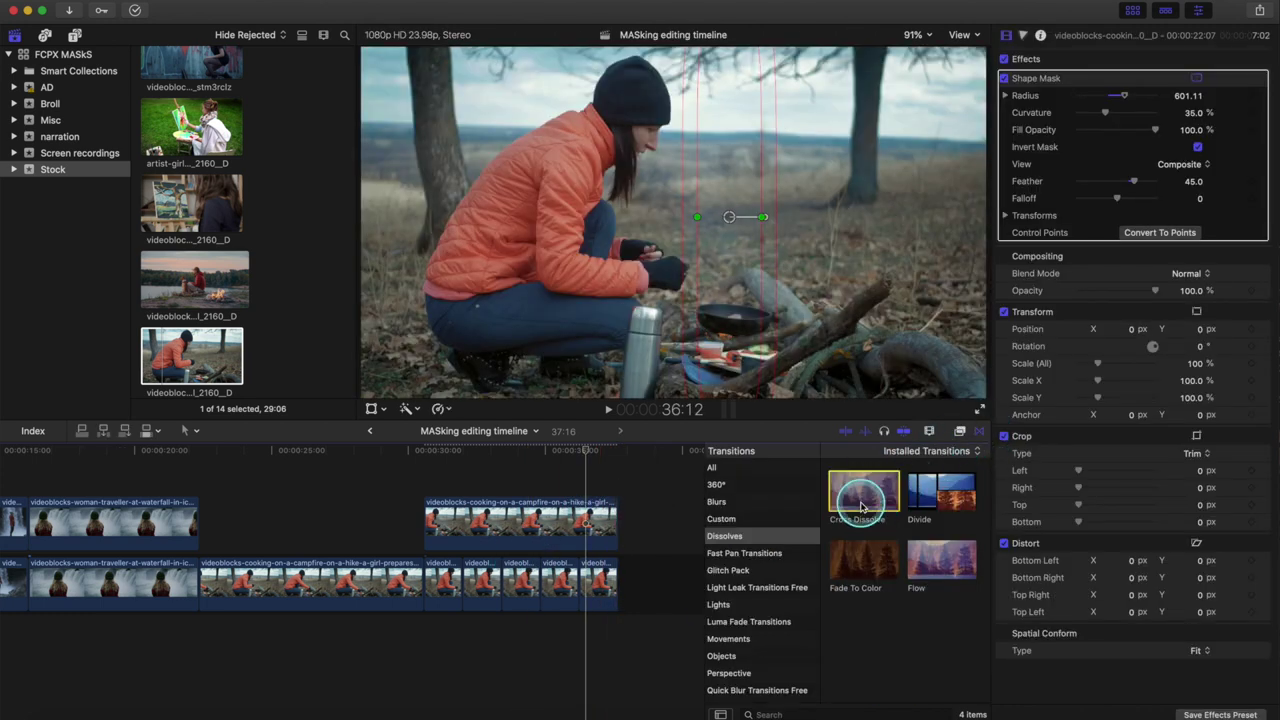
{"action": "left_click_drag", "start_coordinate": [861, 507], "coordinate": [464, 585]}
{"action": "left_click_drag", "start_coordinate": [843, 498], "coordinate": [582, 566]}
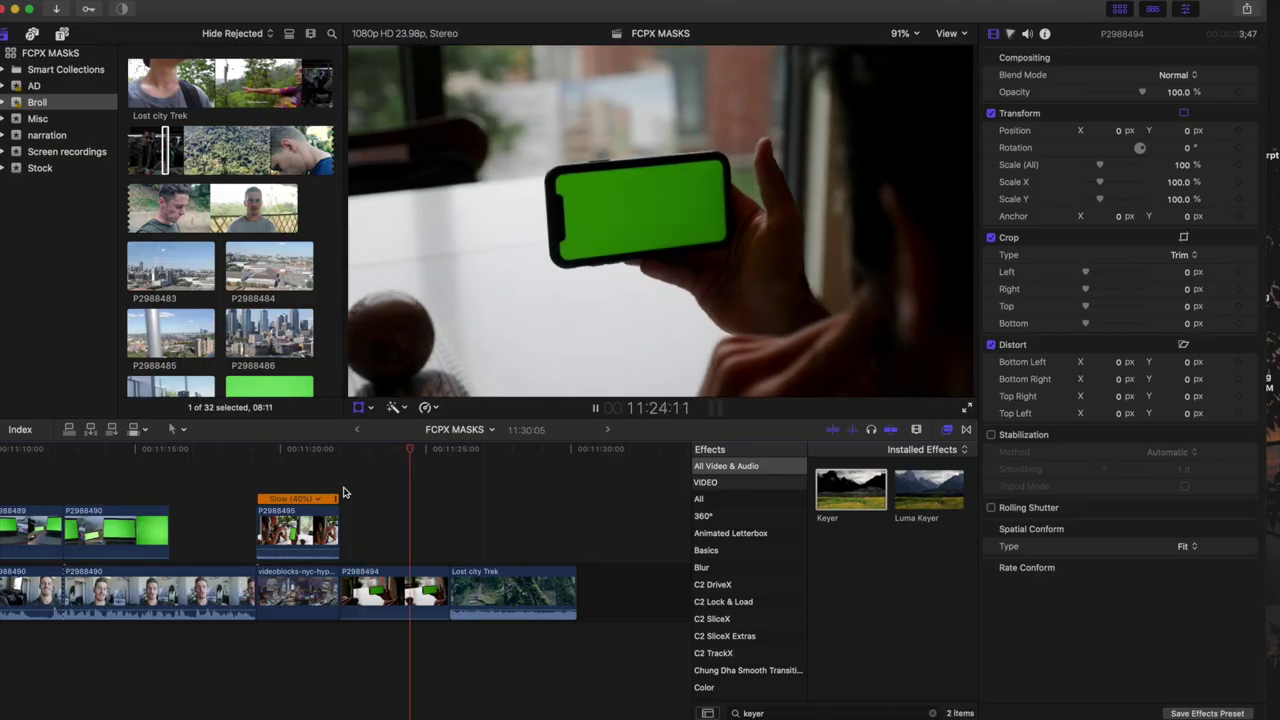
Lift the green-screen phone clip P2988494 above the Lost city Trek clip and lower its opacity to about 28.66%.
{"action": "key", "text": "space"}
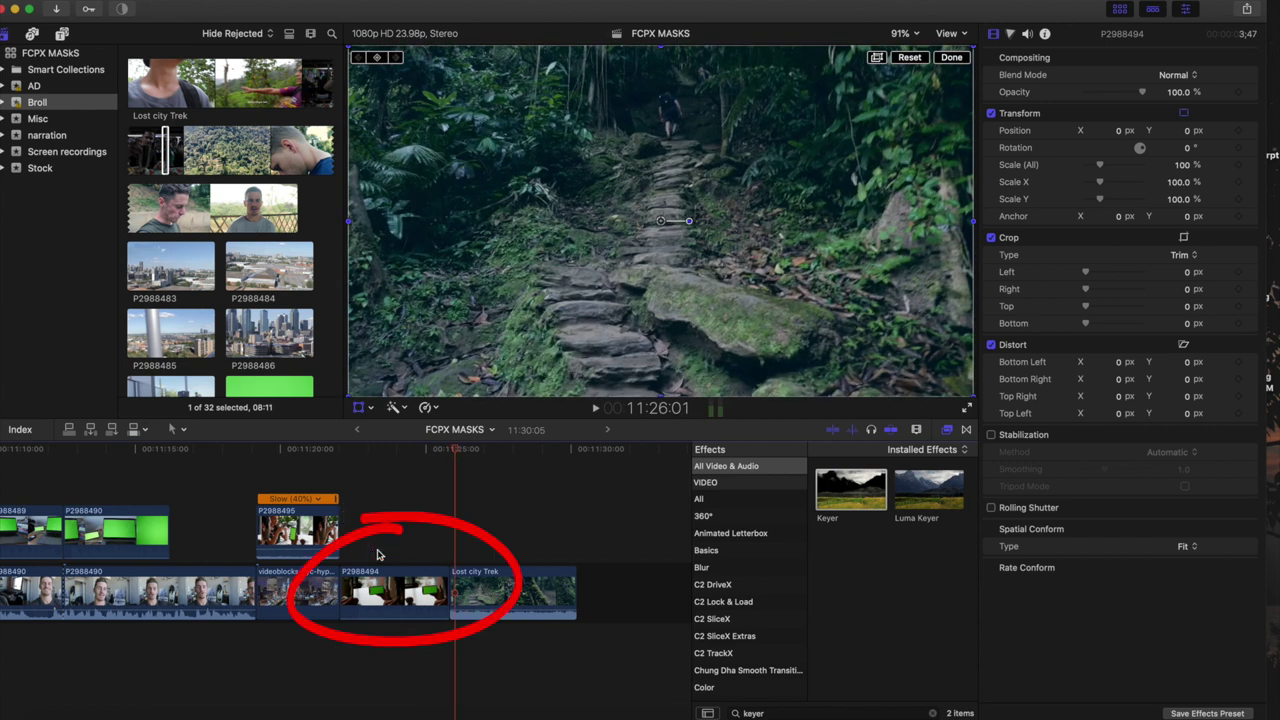
{"action": "left_click_drag", "start_coordinate": [396, 583], "coordinate": [394, 540]}
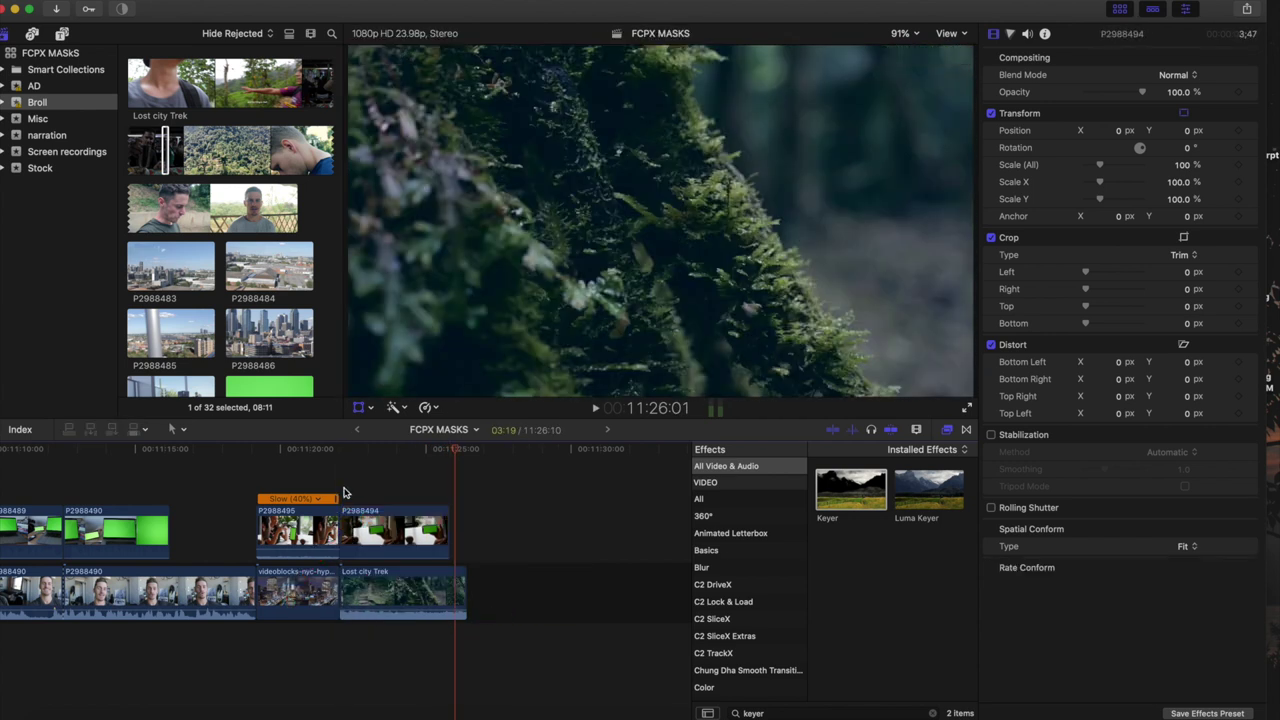
{"action": "left_click", "coordinate": [343, 492]}
{"action": "left_click", "coordinate": [378, 537]}
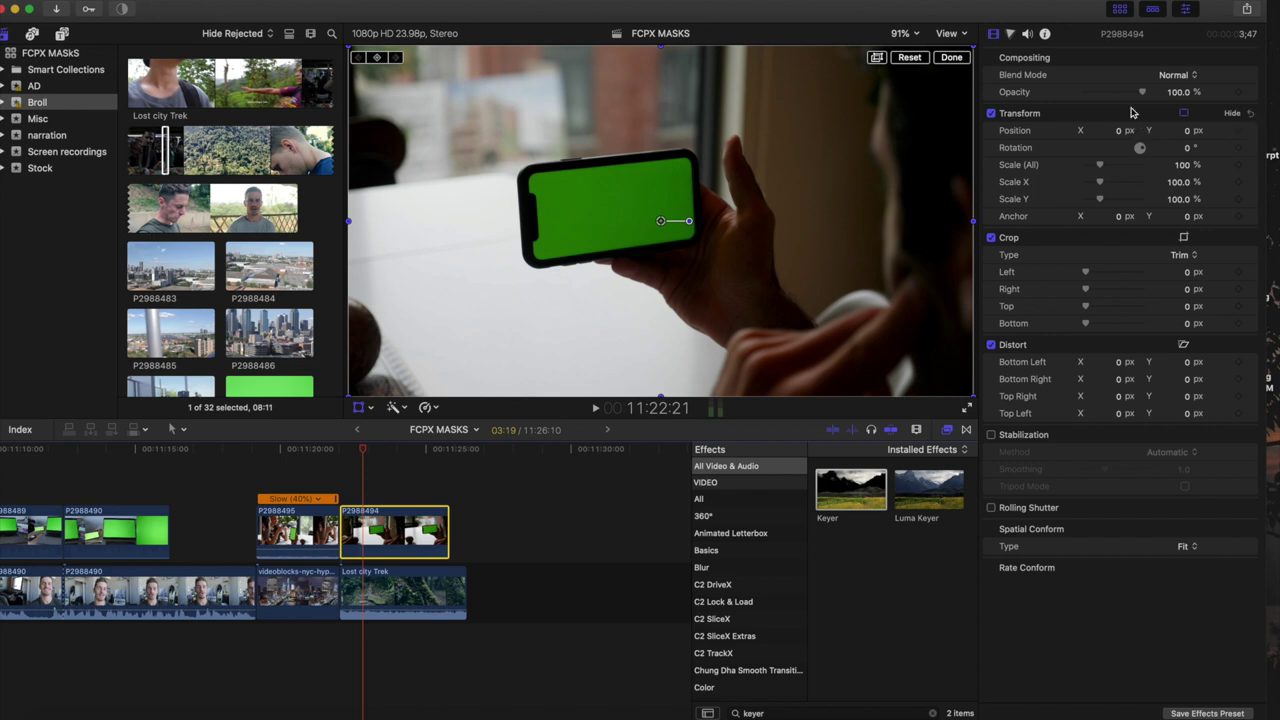
{"action": "left_click_drag", "start_coordinate": [1143, 95], "coordinate": [1101, 93]}
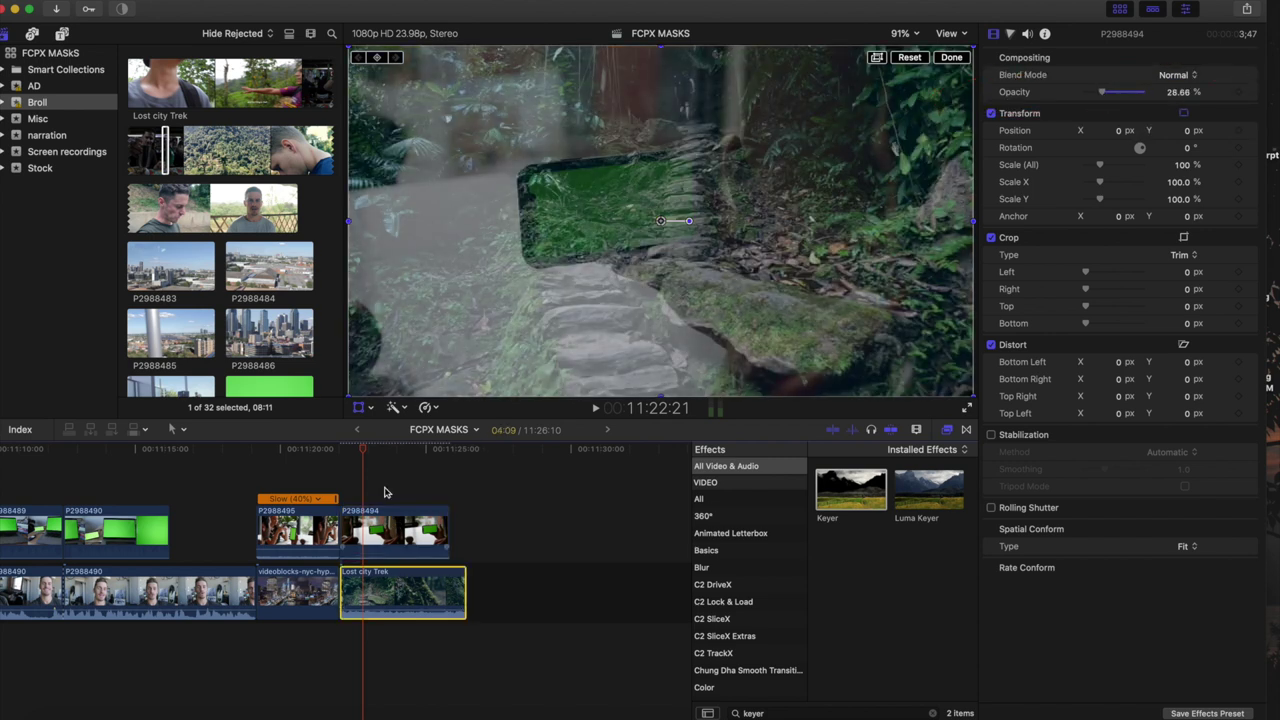
Scale the Lost city Trek clip to 30.3%, rotate it 5.5°, and position it at X -99.2, Y 45.7 px over the phone screen.
{"action": "left_click_drag", "start_coordinate": [349, 392], "coordinate": [520, 300]}
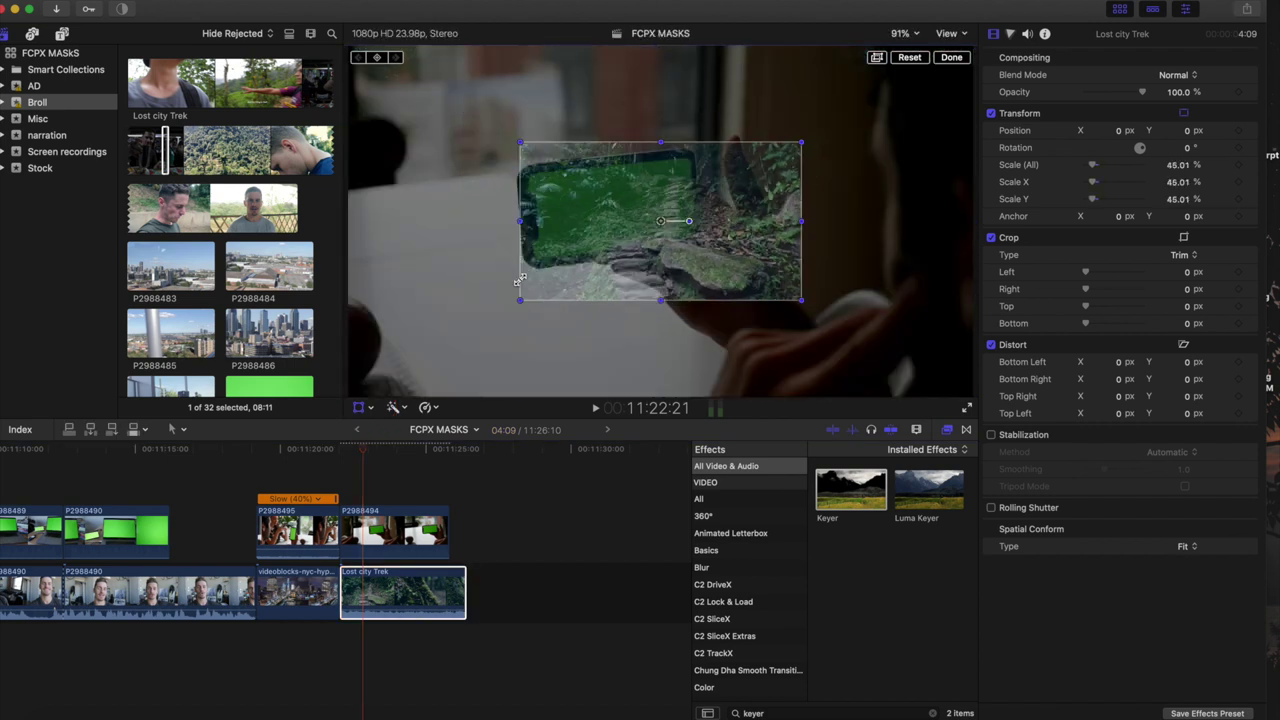
{"action": "left_click_drag", "start_coordinate": [689, 221], "coordinate": [694, 217]}
{"action": "left_click_drag", "start_coordinate": [812, 285], "coordinate": [769, 266]}
{"action": "left_click_drag", "start_coordinate": [648, 220], "coordinate": [630, 220]}
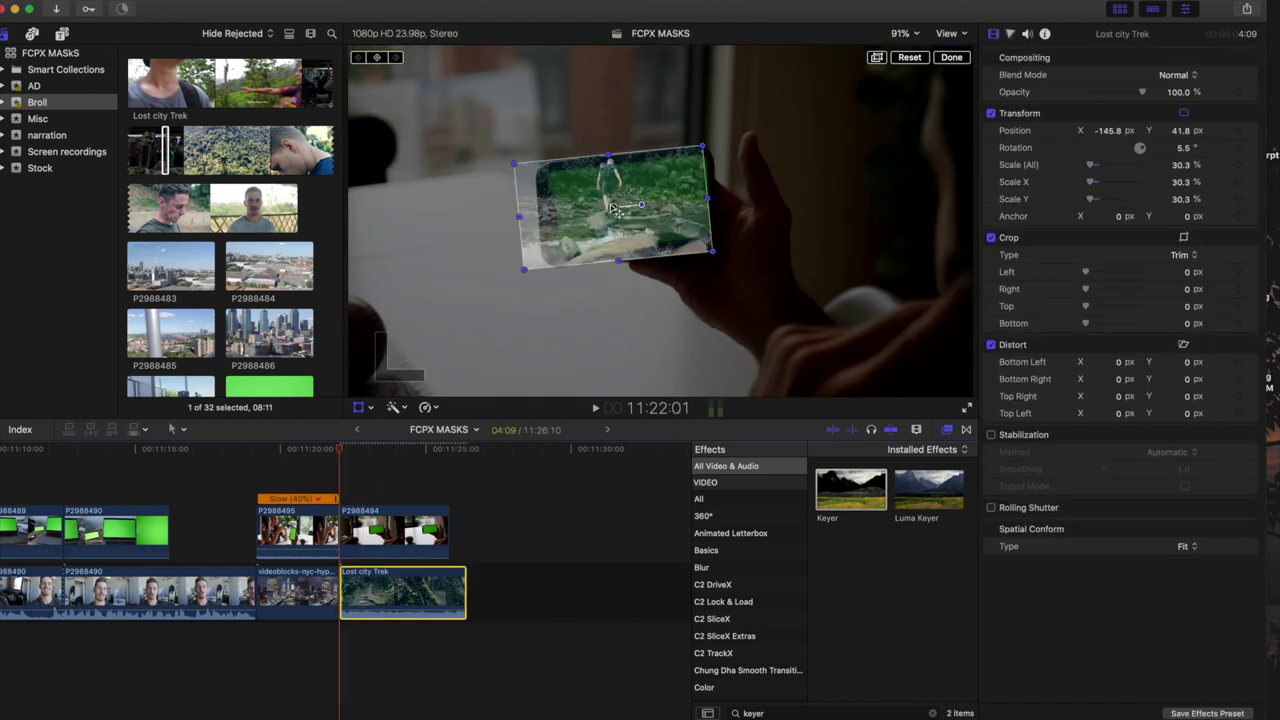
{"action": "left_click_drag", "start_coordinate": [612, 207], "coordinate": [628, 205]}
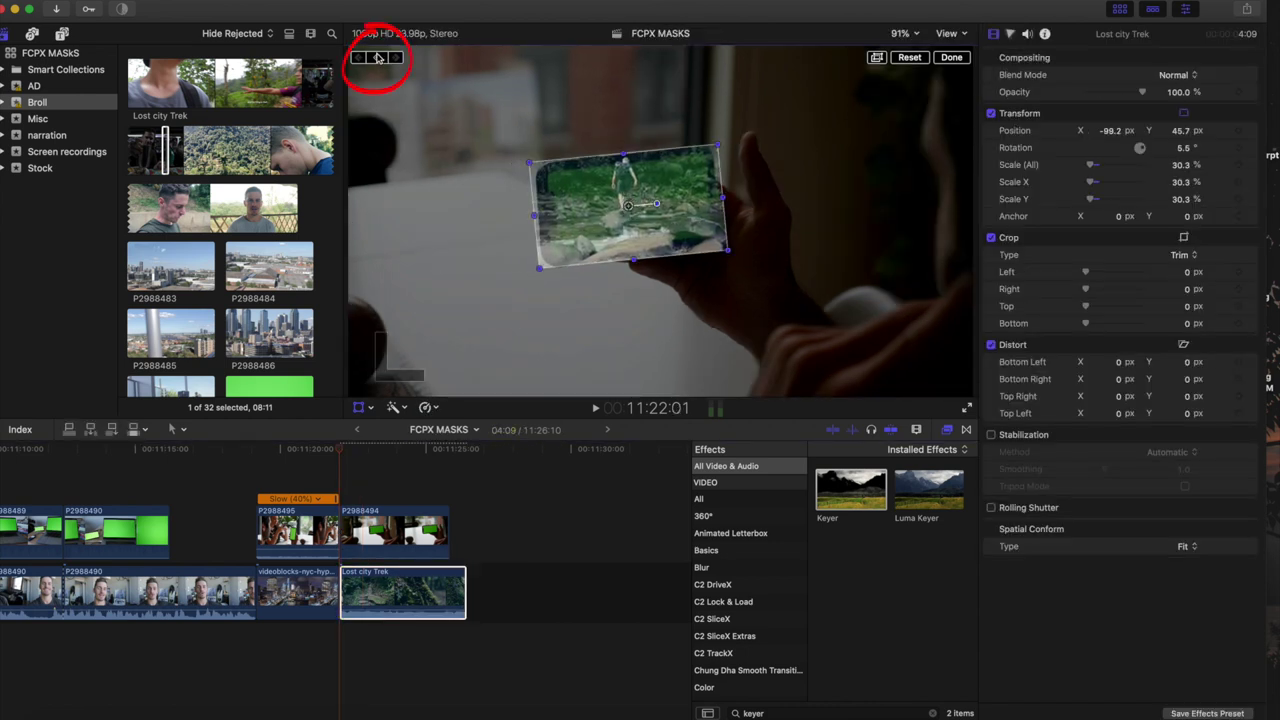
Keyframe the Lost city Trek clip's transform to follow the moving phone, repositioning it to about X -136, Y 46 px at 11:22:15.
{"action": "key", "text": "space"}
{"action": "key", "text": "space"}
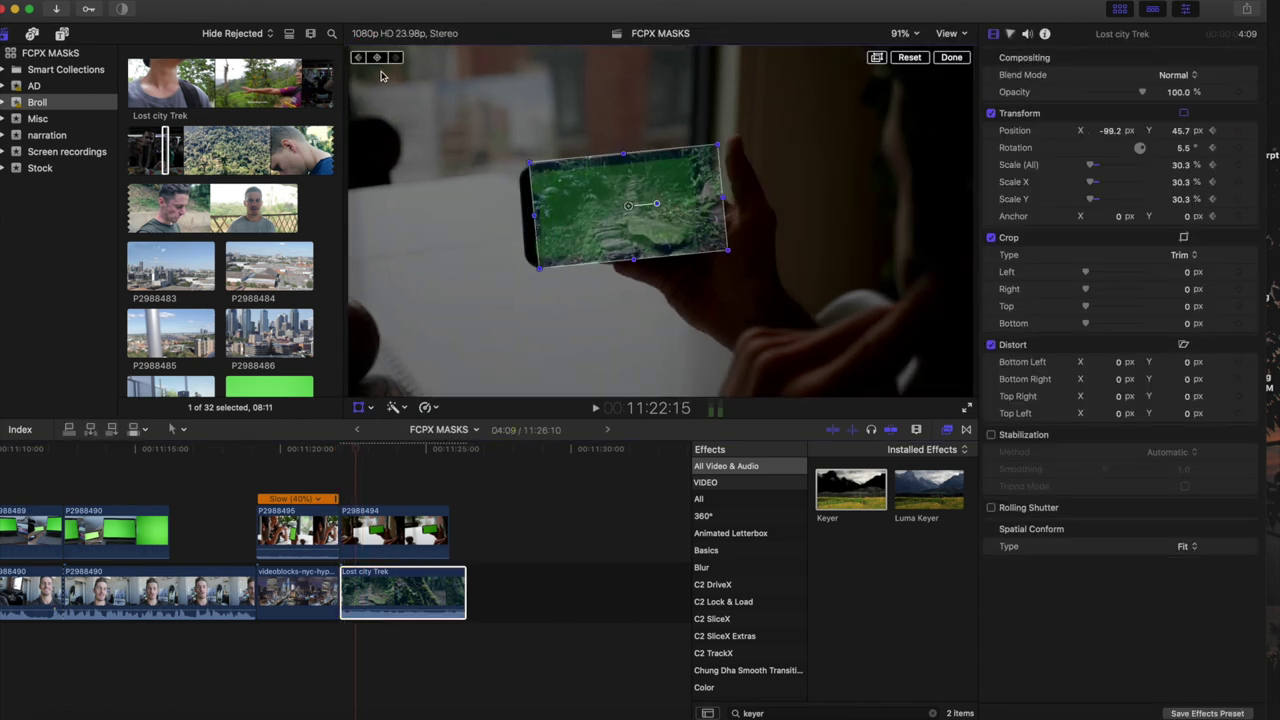
{"action": "left_click_drag", "start_coordinate": [630, 207], "coordinate": [619, 206]}
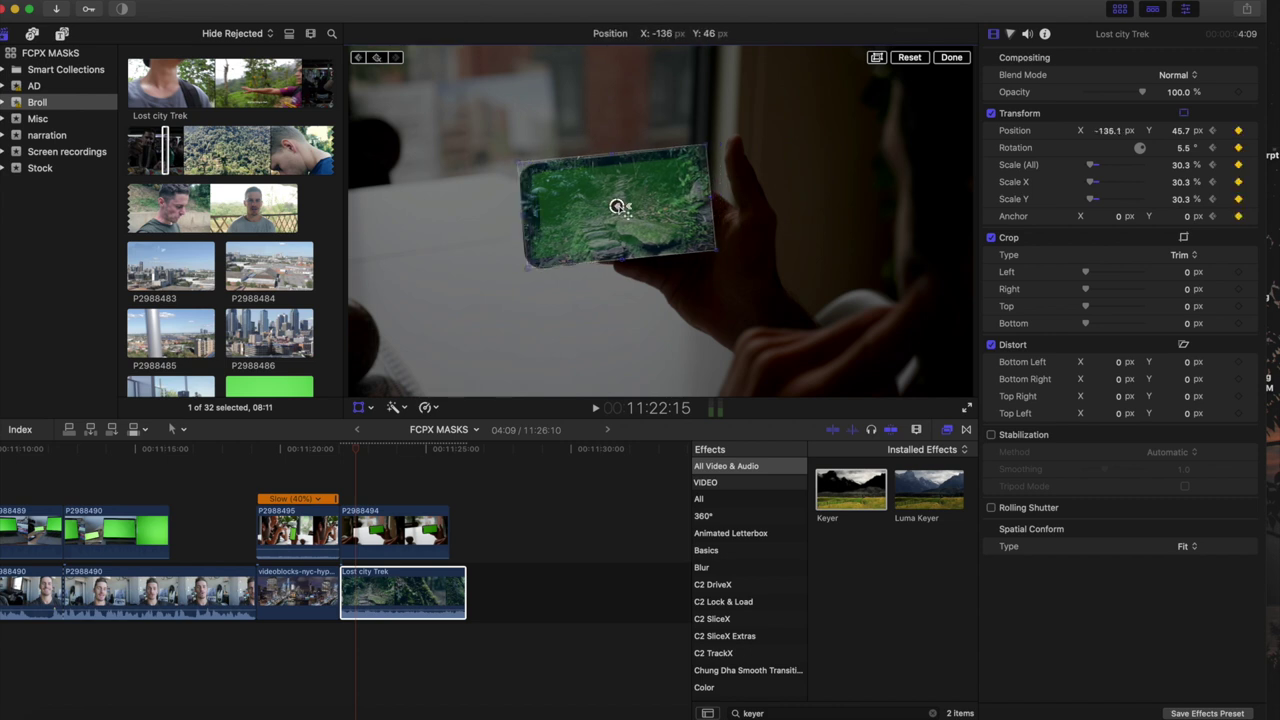
{"action": "key", "text": "space"}
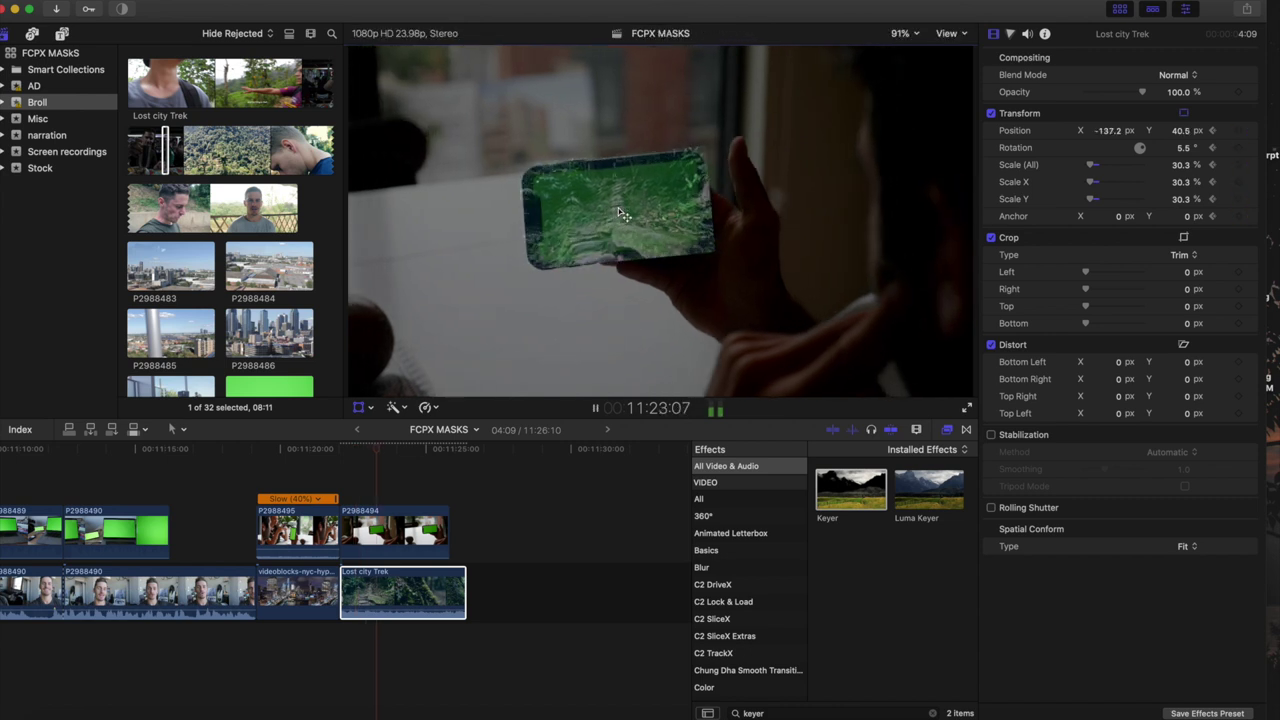
{"action": "key", "text": "space"}
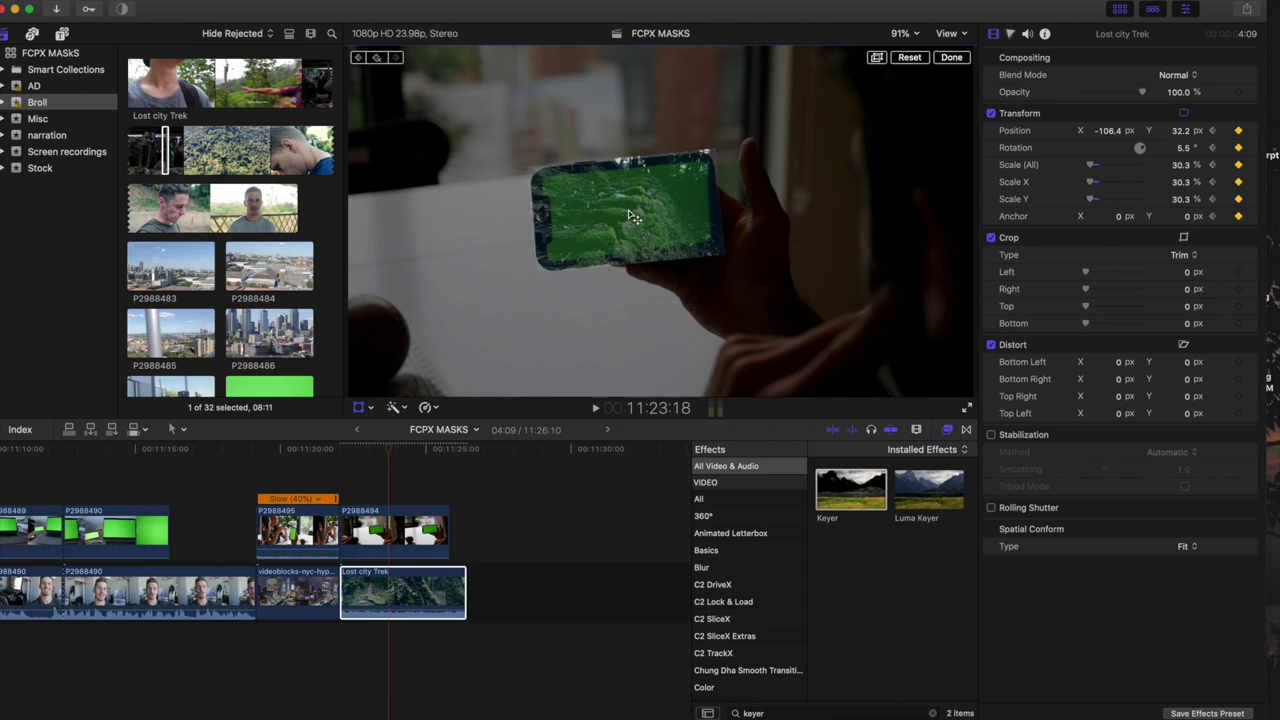
{"action": "key", "text": "space"}
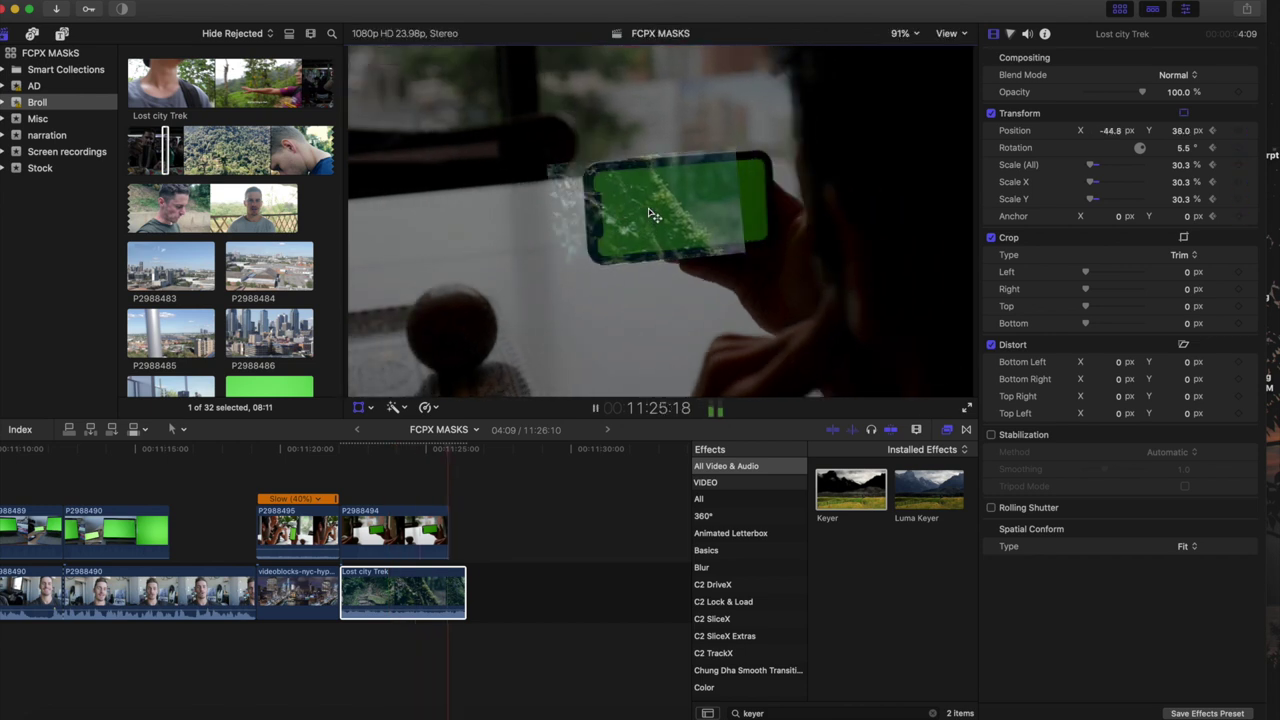
Restore the green-screen phone clip P2988494 to 100% opacity, apply the Keyer effect to it, and finish the transform adjustments.
{"action": "left_click", "coordinate": [393, 533]}
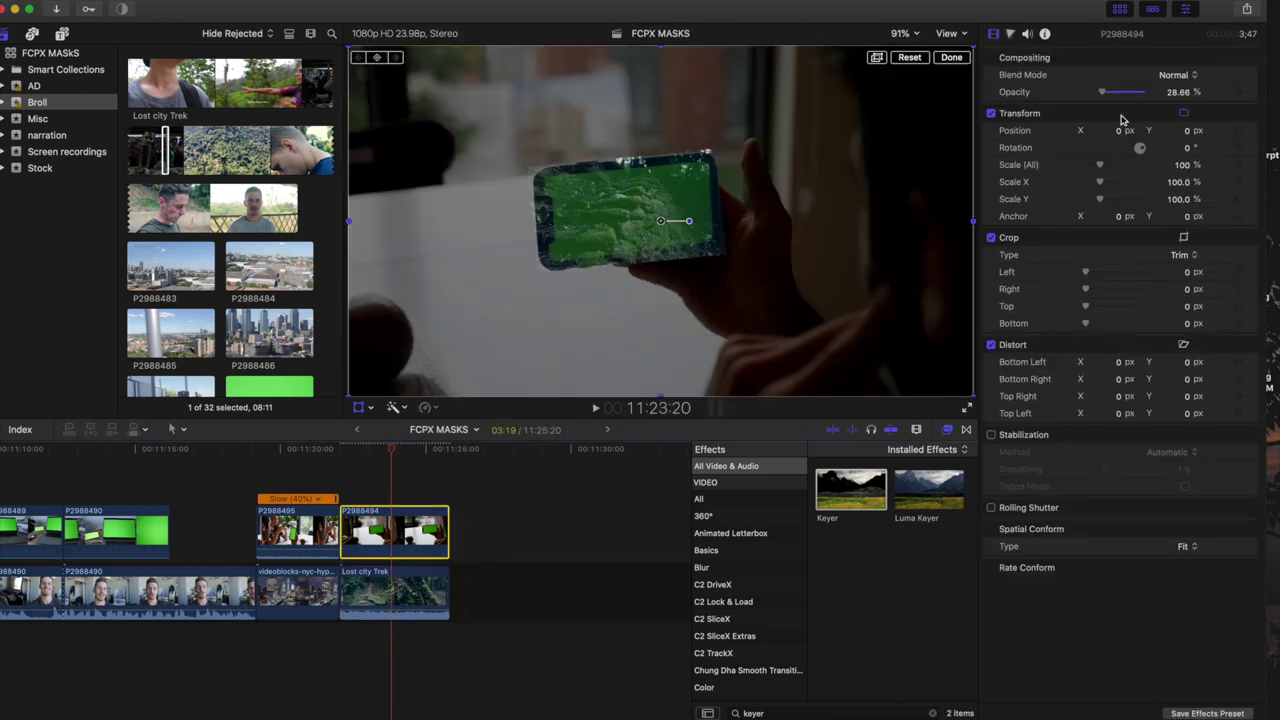
{"action": "left_click_drag", "start_coordinate": [1105, 95], "coordinate": [1258, 92]}
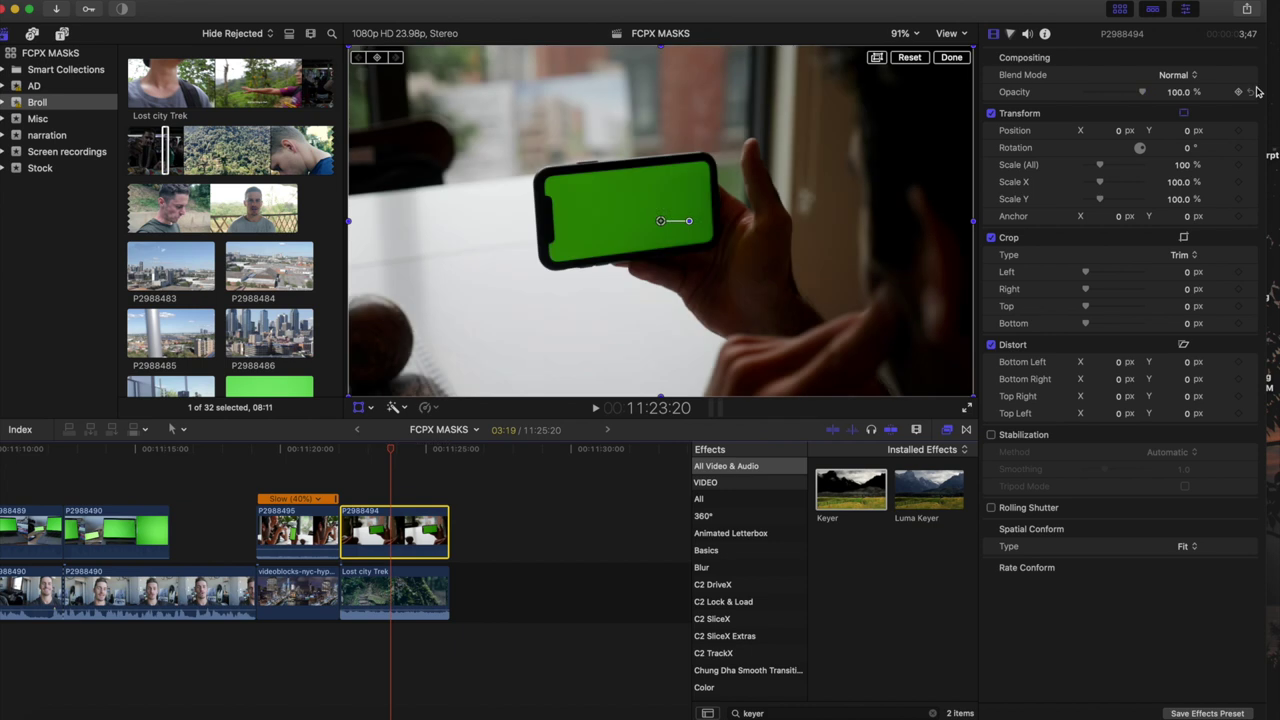
{"action": "left_click", "coordinate": [340, 474]}
{"action": "left_click_drag", "start_coordinate": [862, 492], "coordinate": [433, 536]}
{"action": "left_click", "coordinate": [952, 57]}
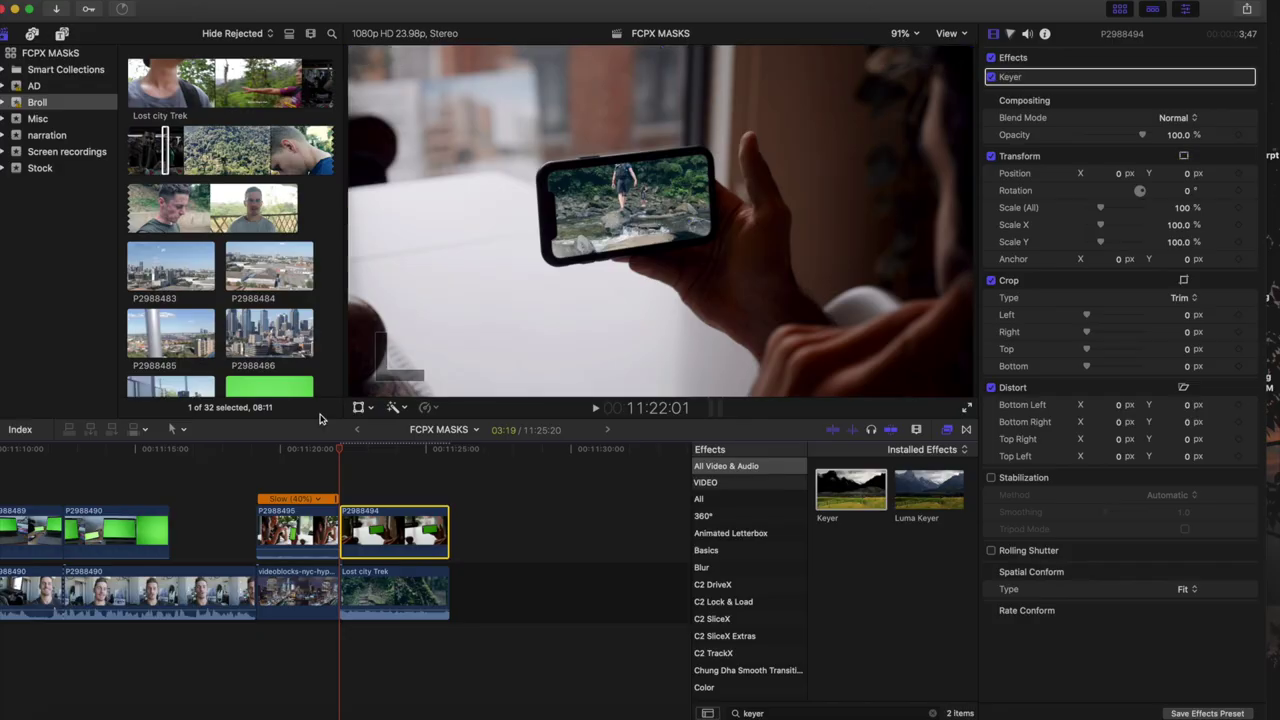